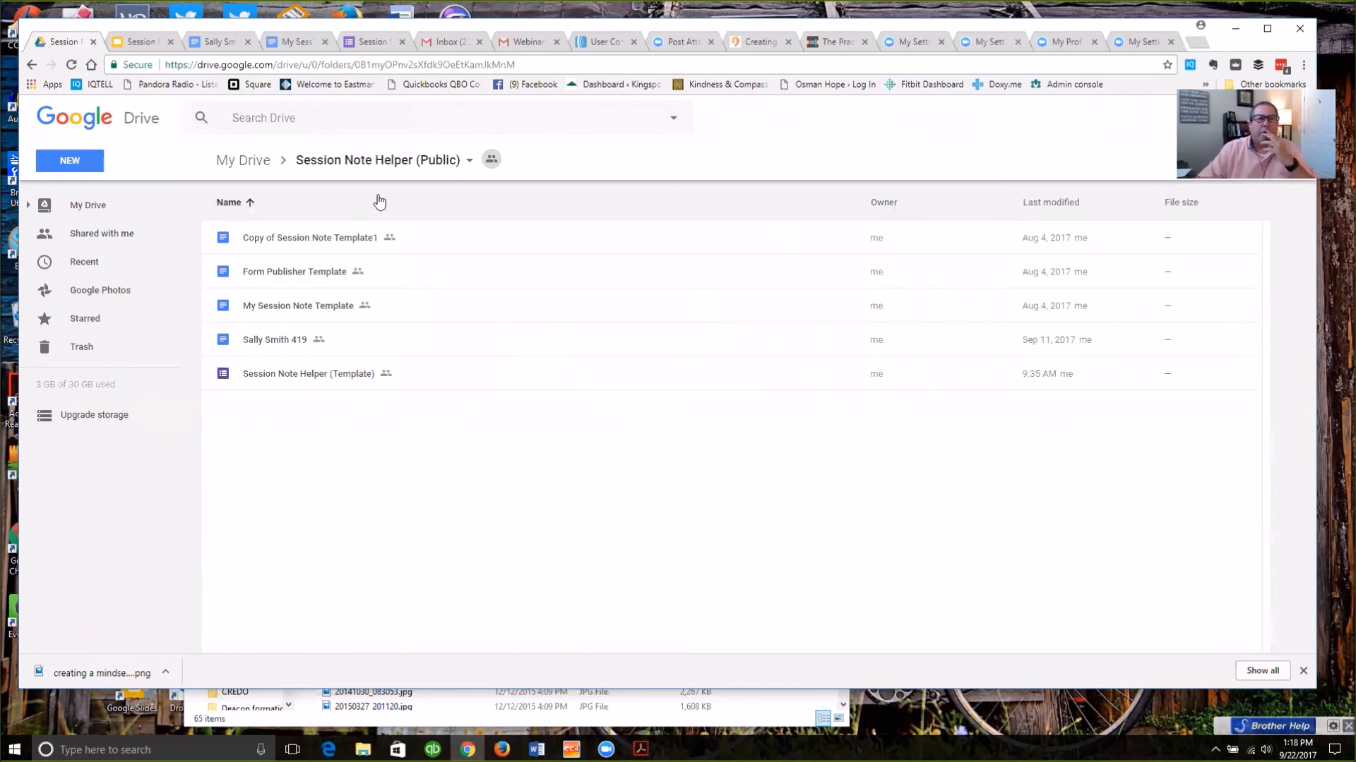
Open a new browser tab on the Google home page and show the list of Google apps.
click(1193, 39)
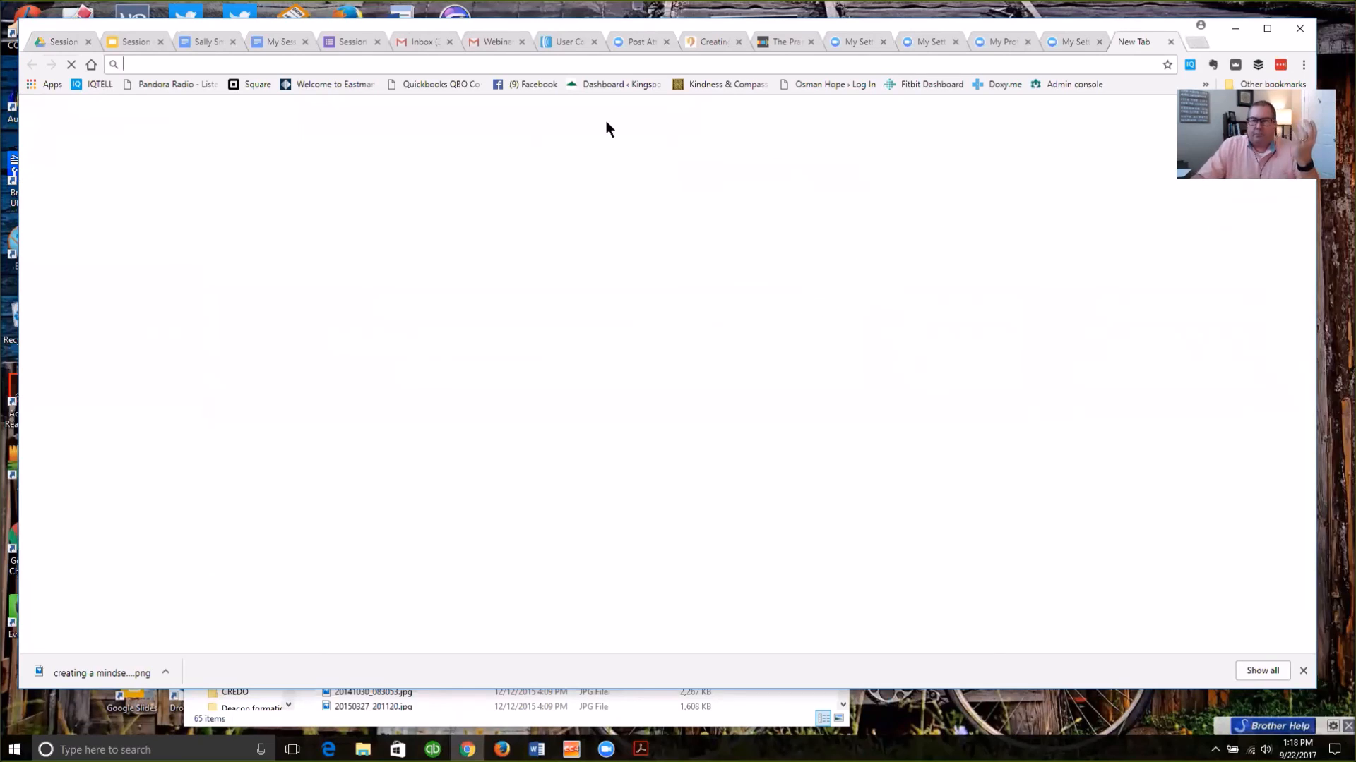
click(91, 63)
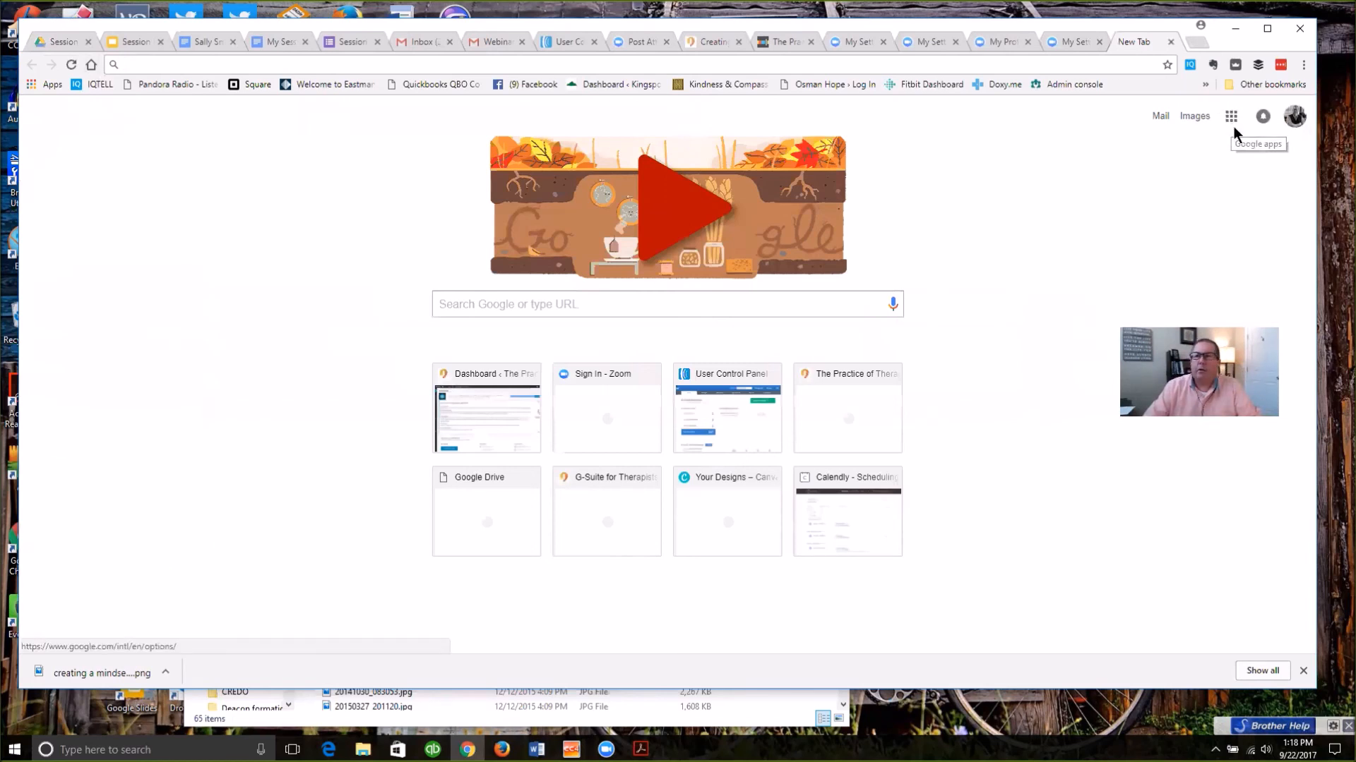
click(1230, 120)
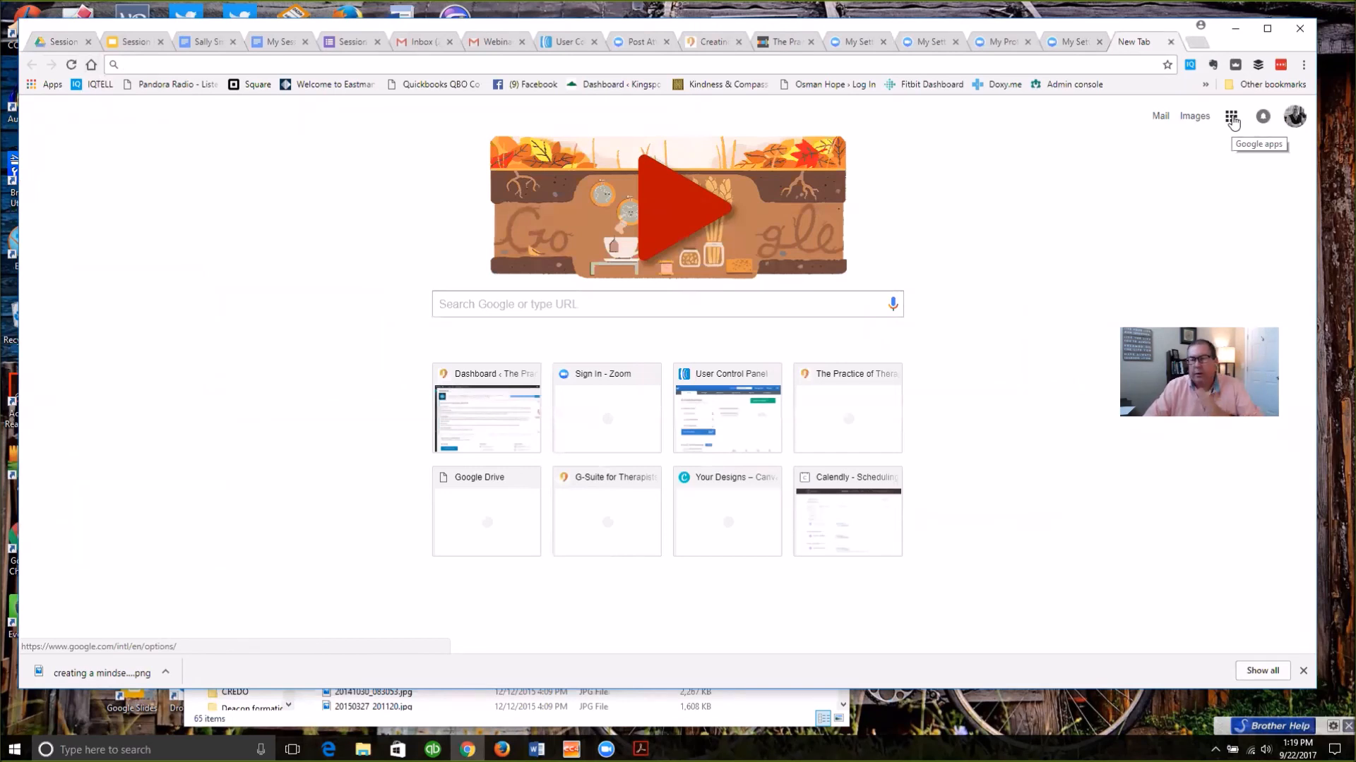
click(1231, 119)
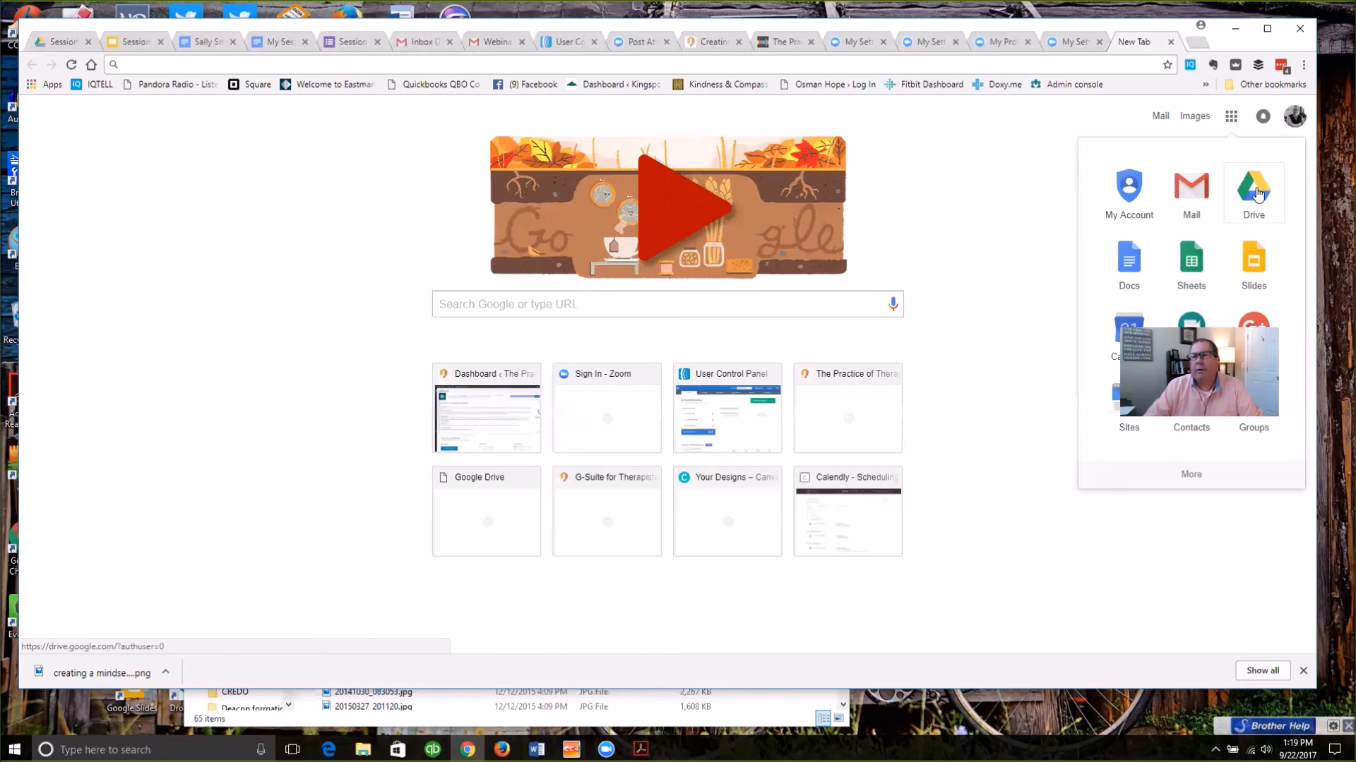
Open the Copy of Session Note Template1 document from the Session Note Helper (Public) folder in Drive.
click(58, 39)
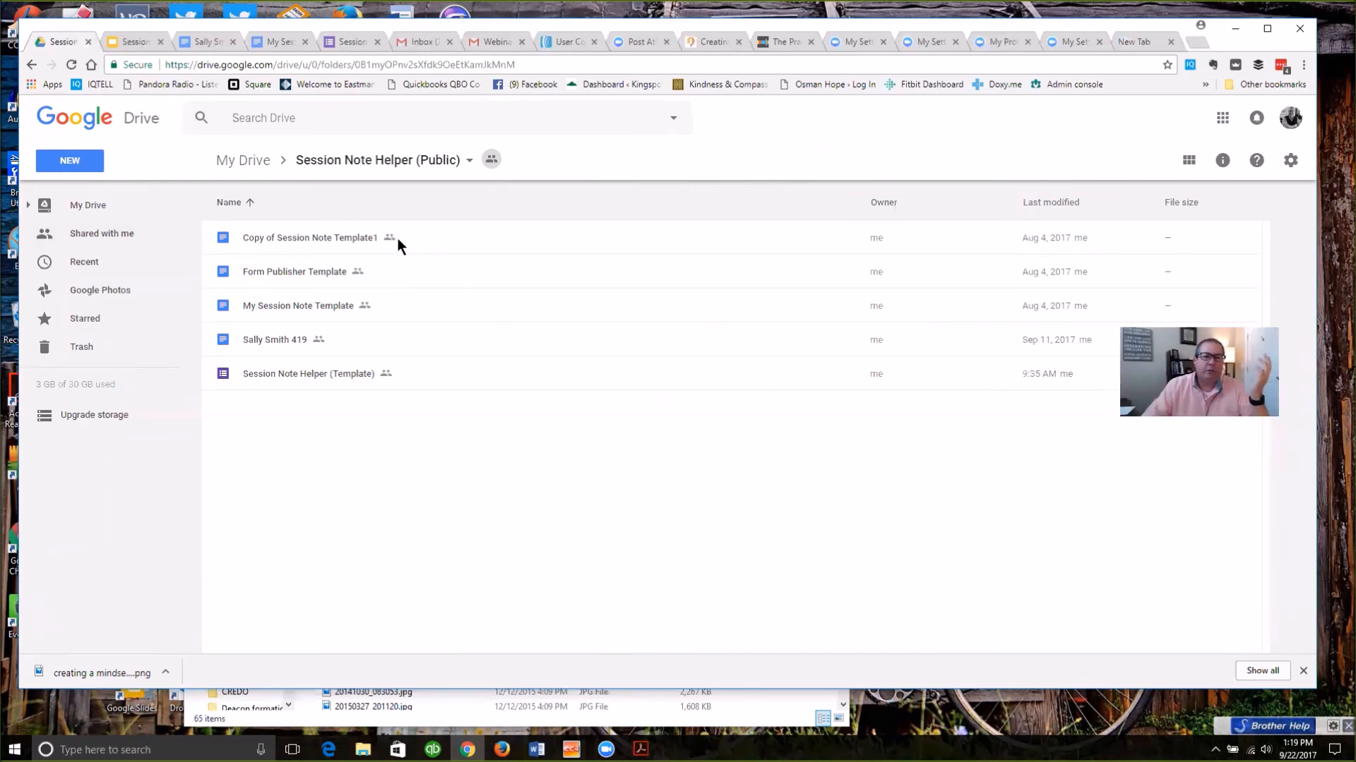
double_click(333, 235)
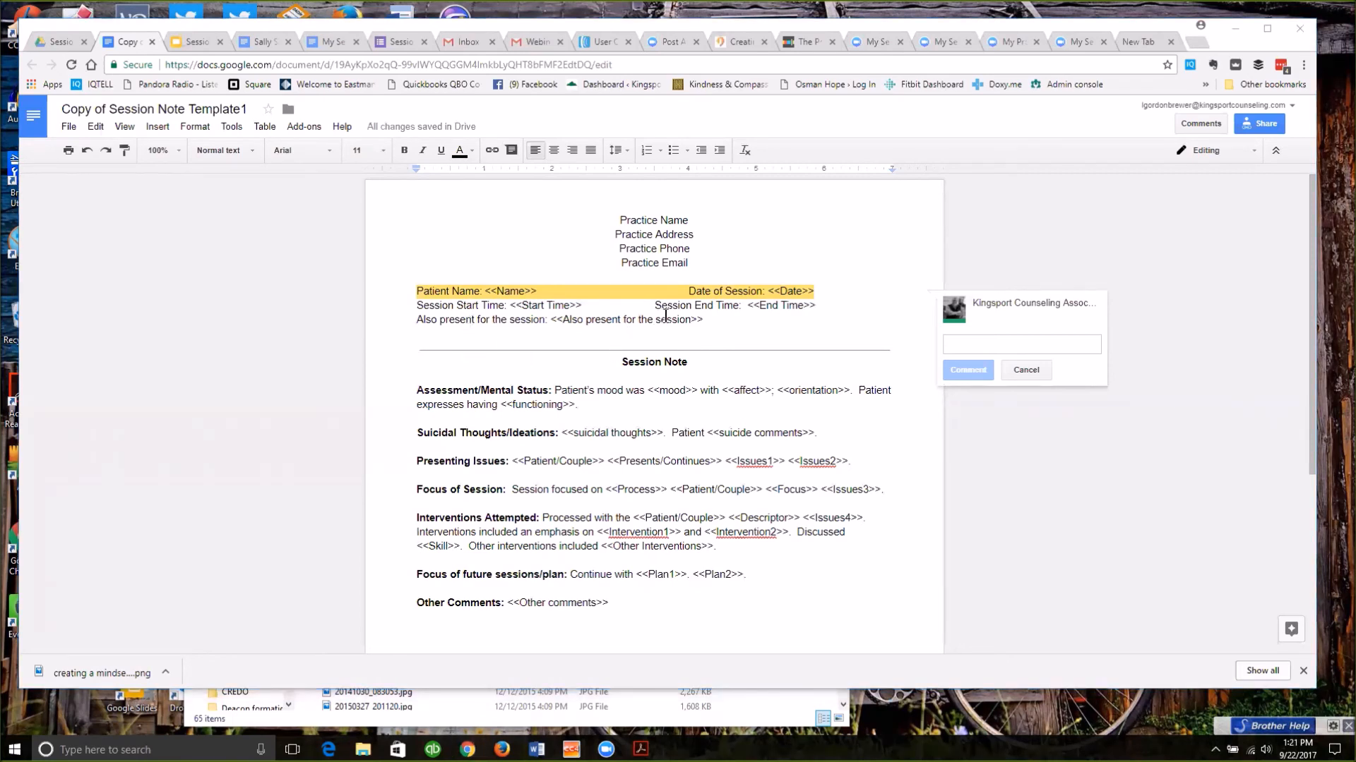
click(734, 334)
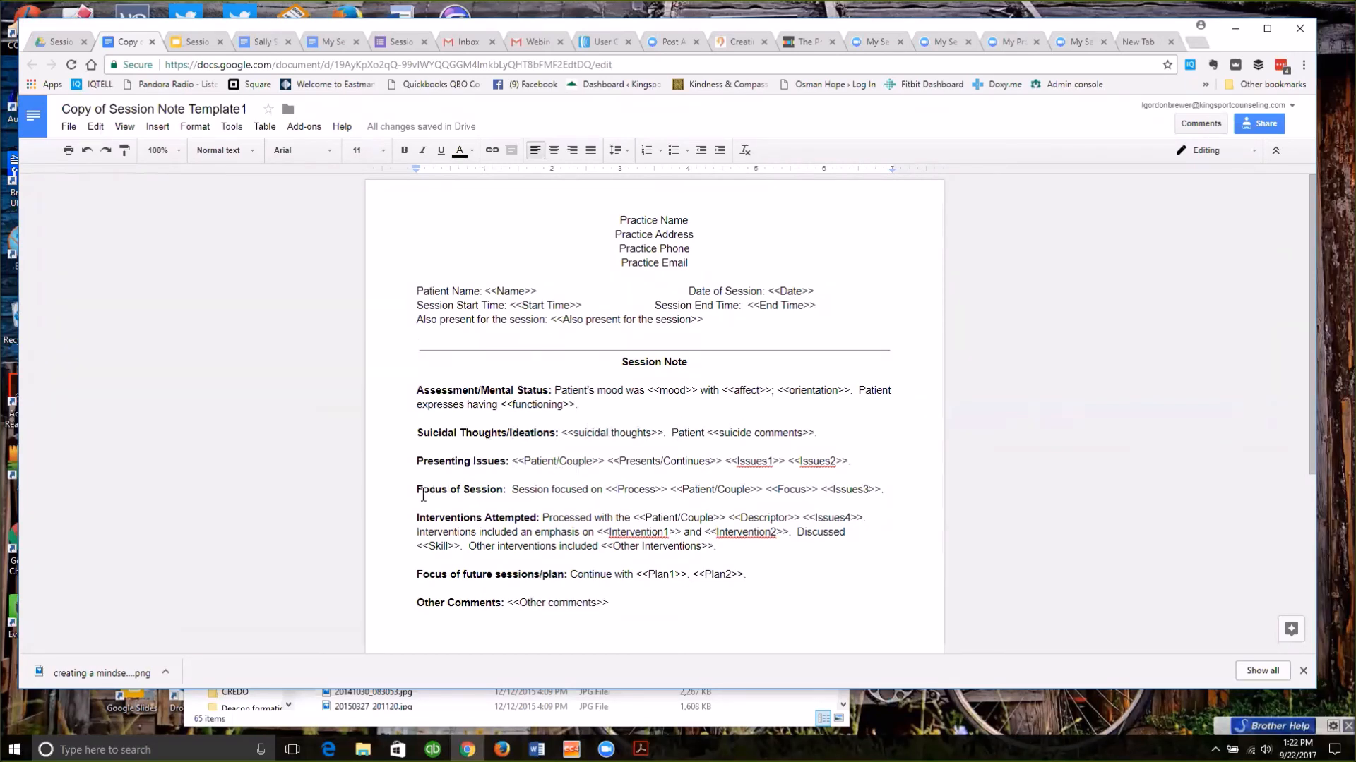
Examine the session note template's sections and their placeholder fields from the practice header to Other Comments.
scroll(602, 575, down, 1)
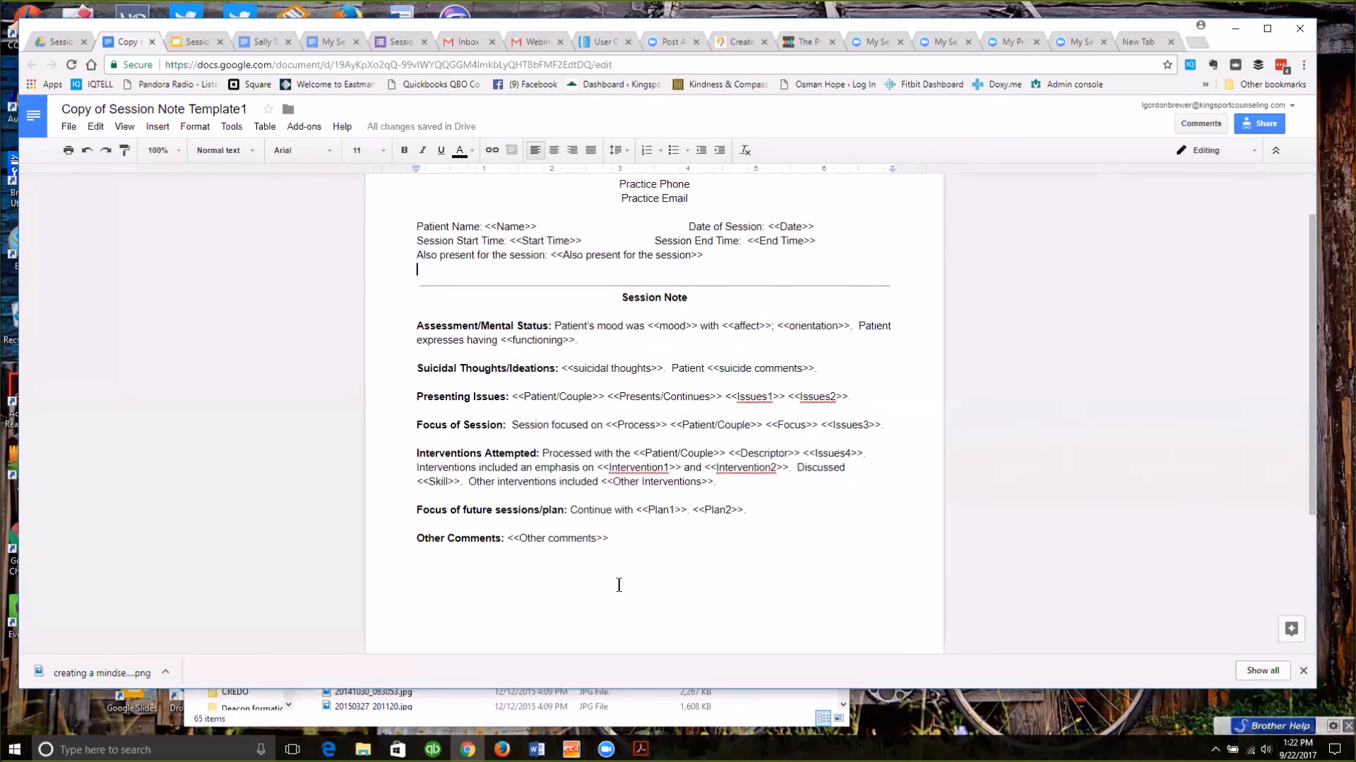
scroll(619, 585, up, 1)
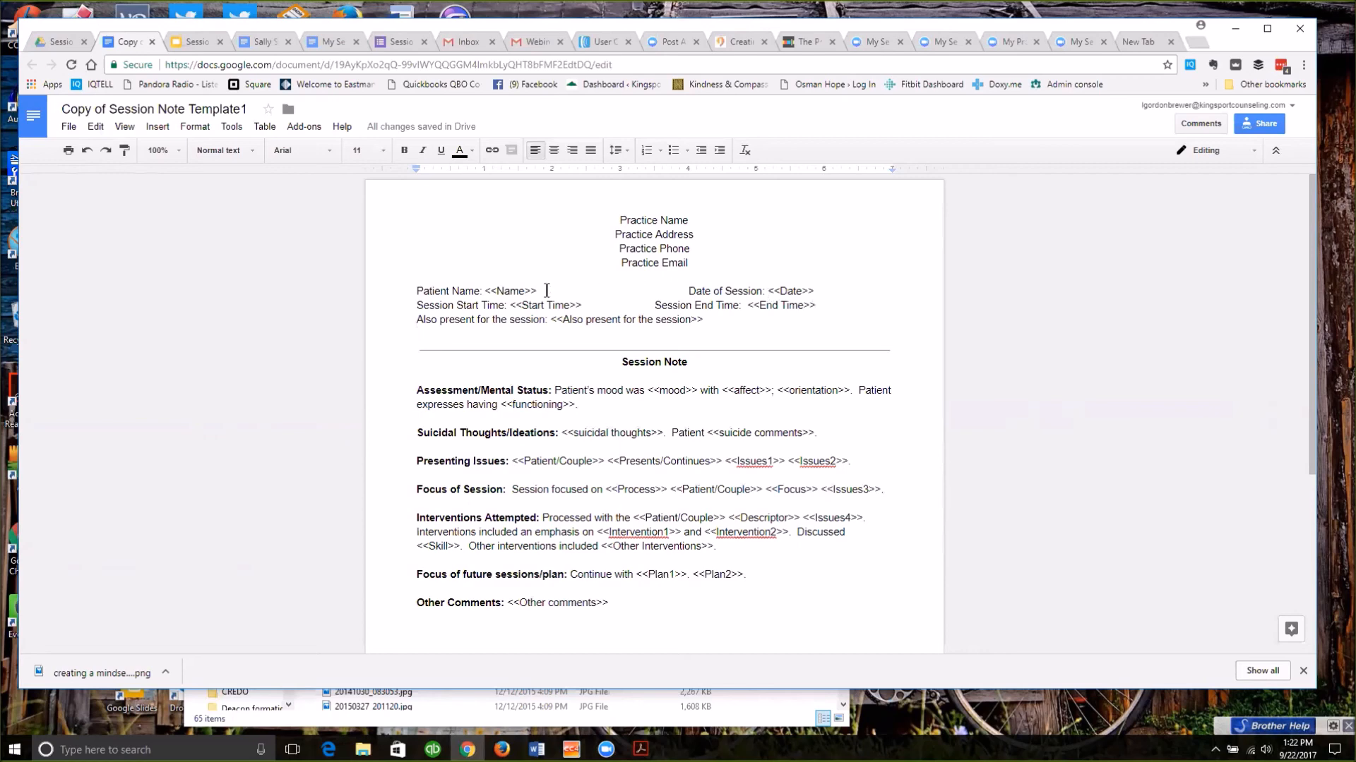
scroll(559, 298, down, 1)
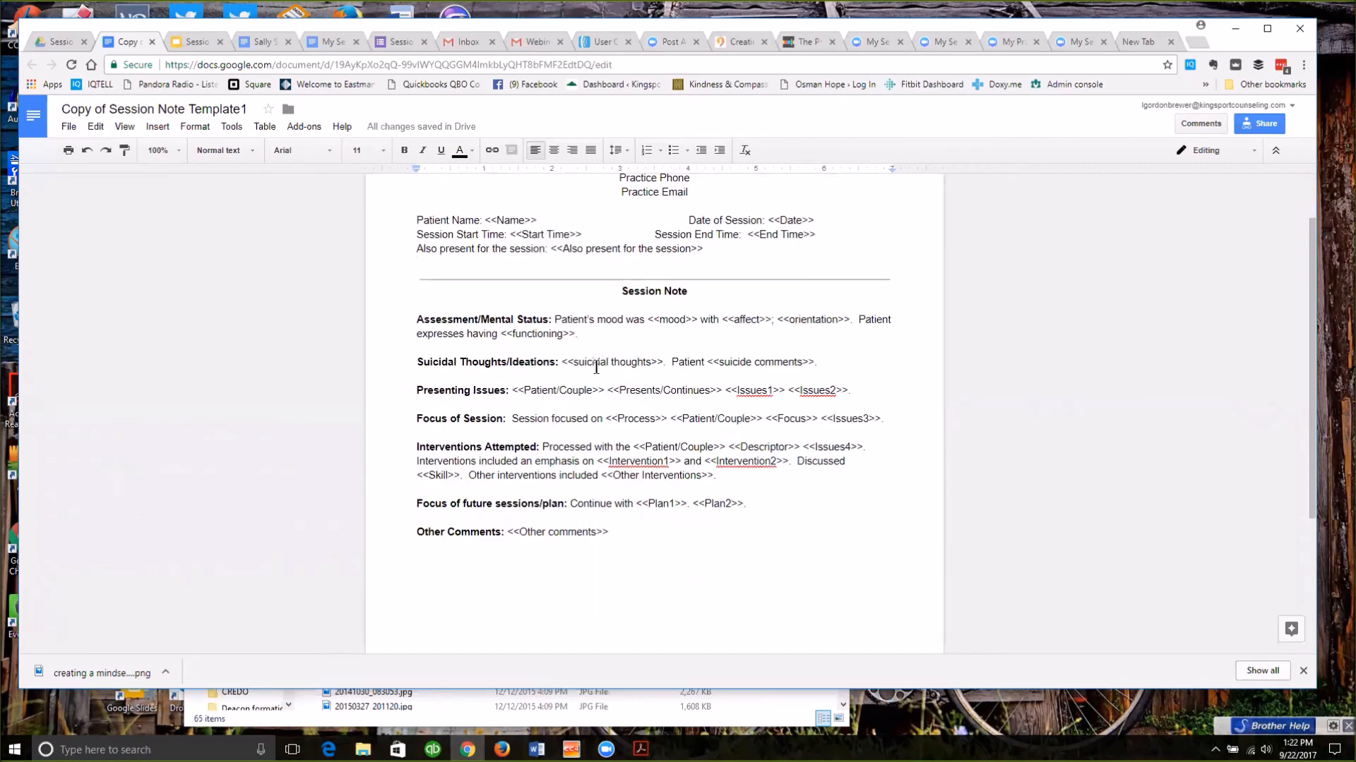
scroll(596, 367, up, 1)
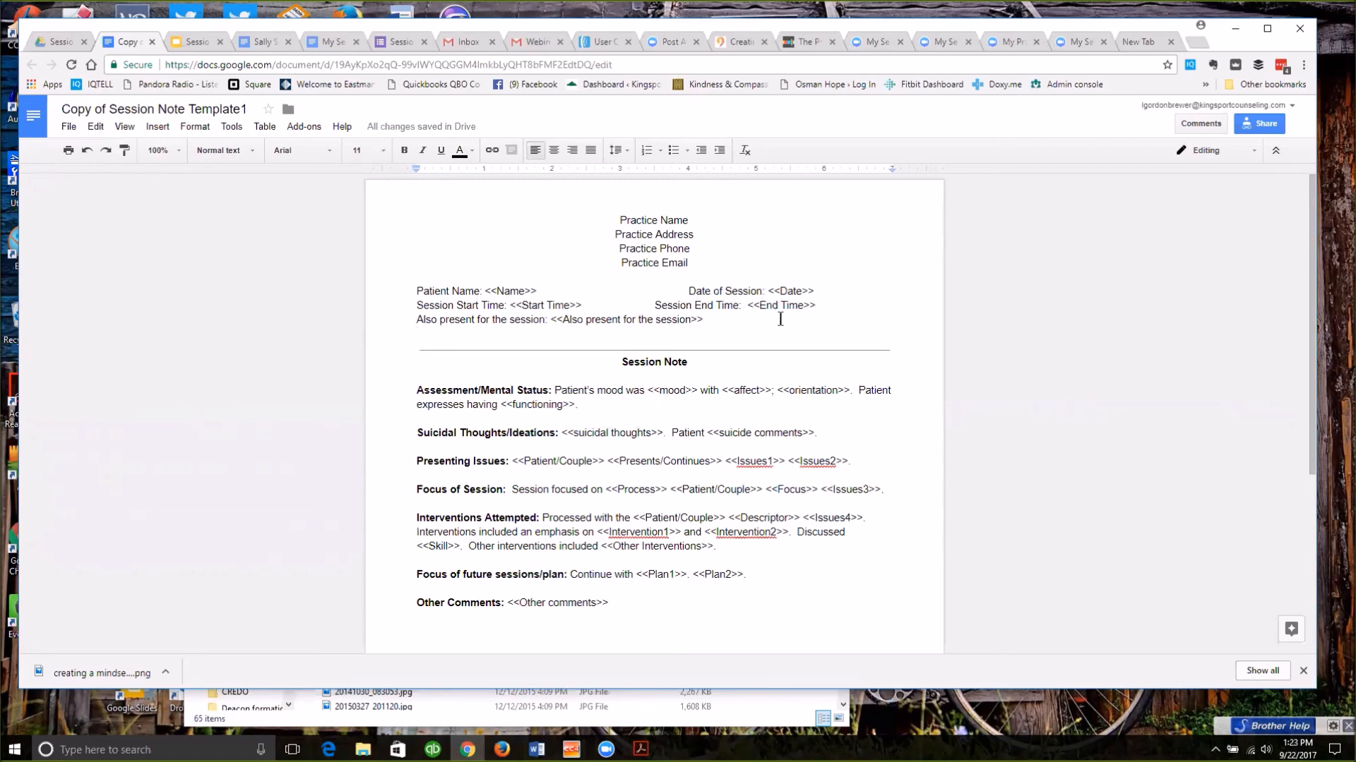
scroll(780, 319, down, 2)
scroll(540, 206, up, 2)
Move the template document into its own browser window, narrowed and placed so the Drive file list stays accessible.
drag(125, 41, 136, 63)
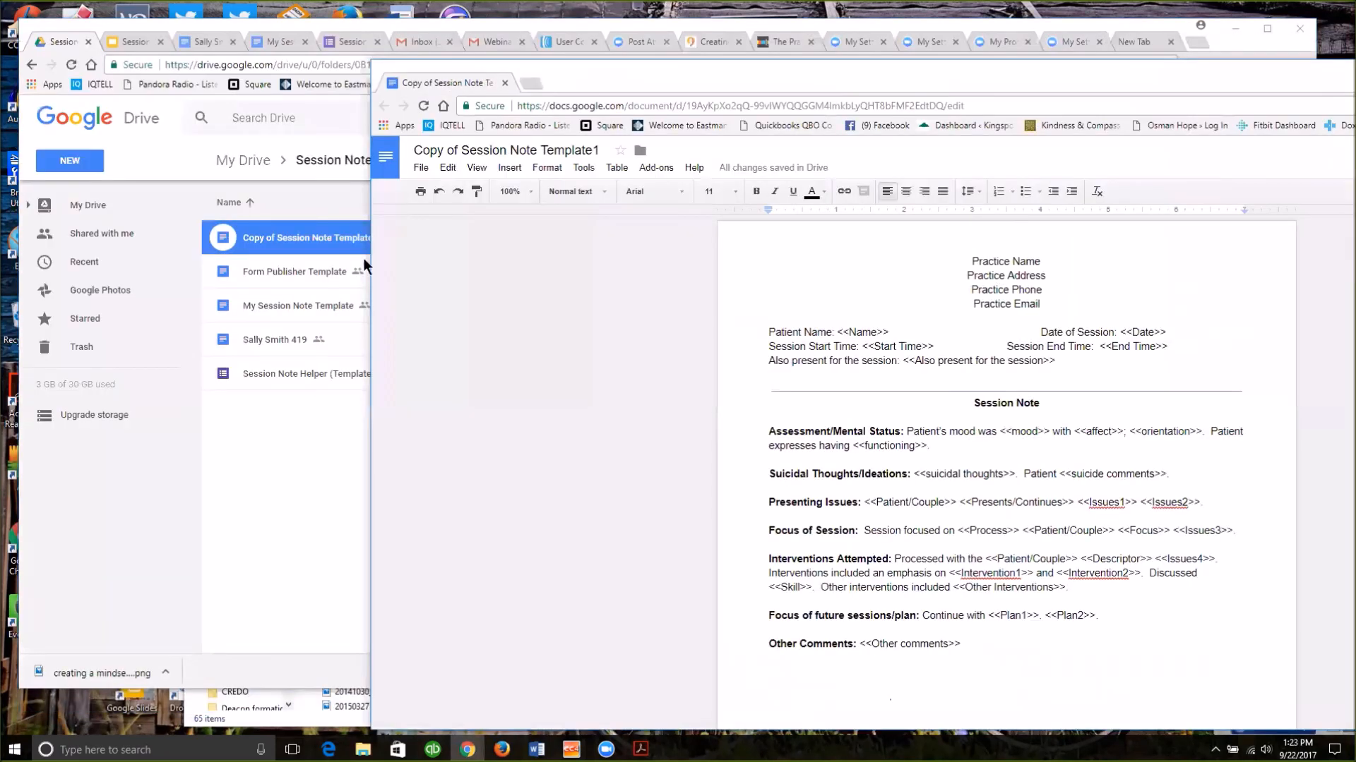
drag(370, 270, 796, 270)
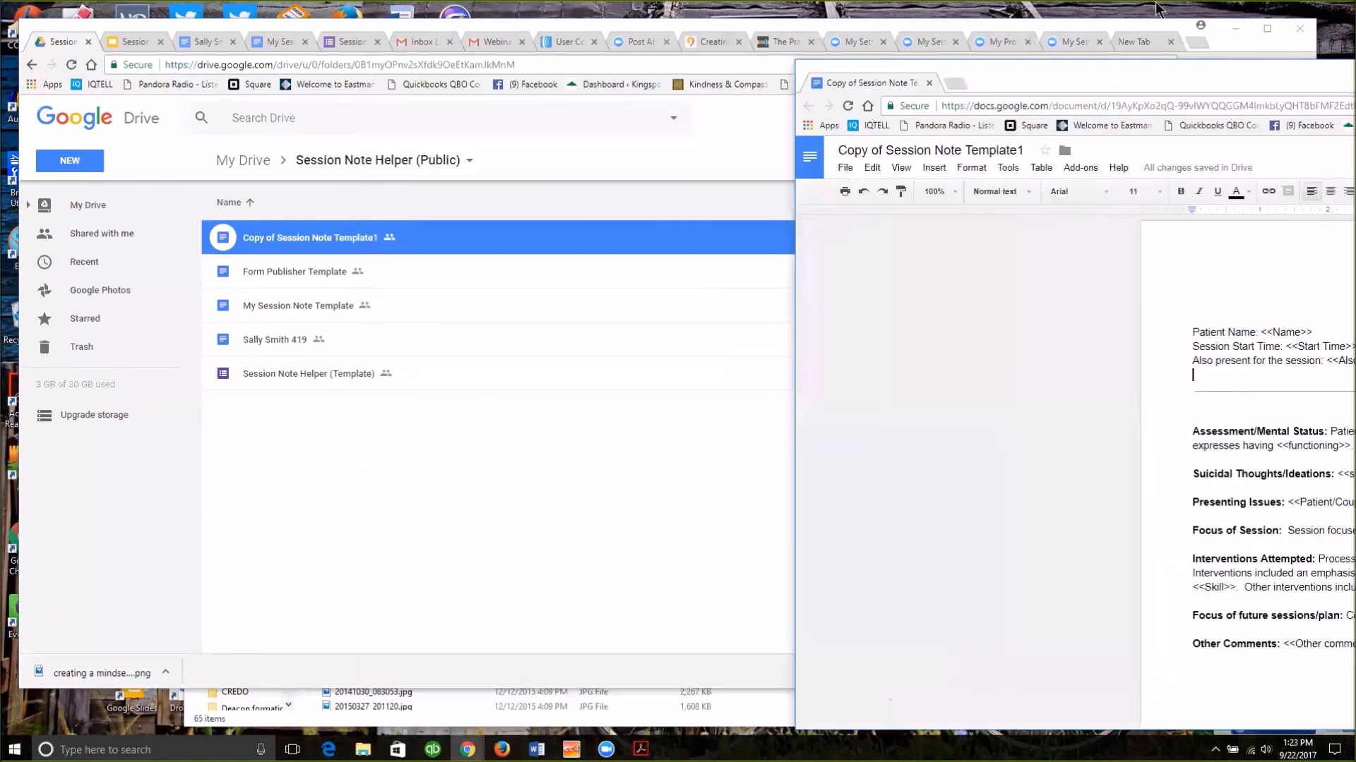
double_click(1137, 74)
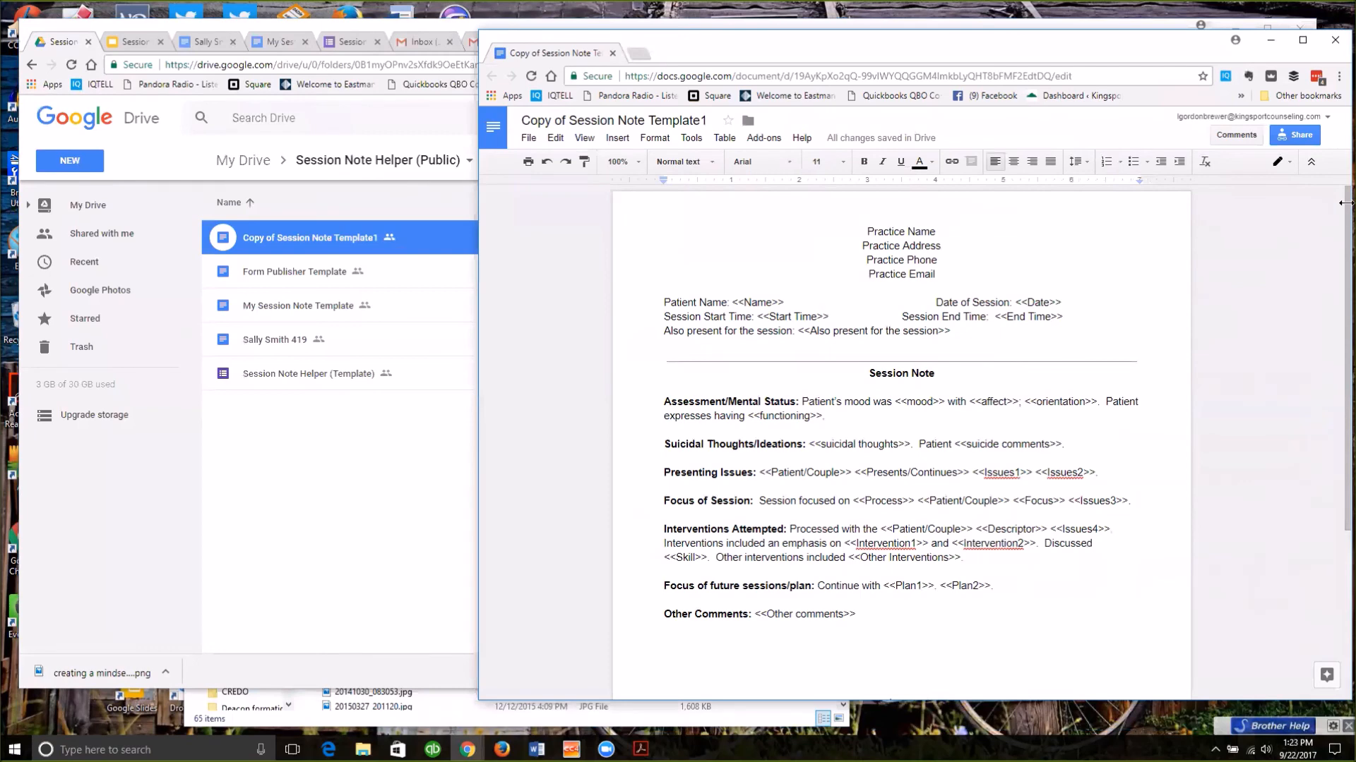
drag(1345, 203, 1213, 202)
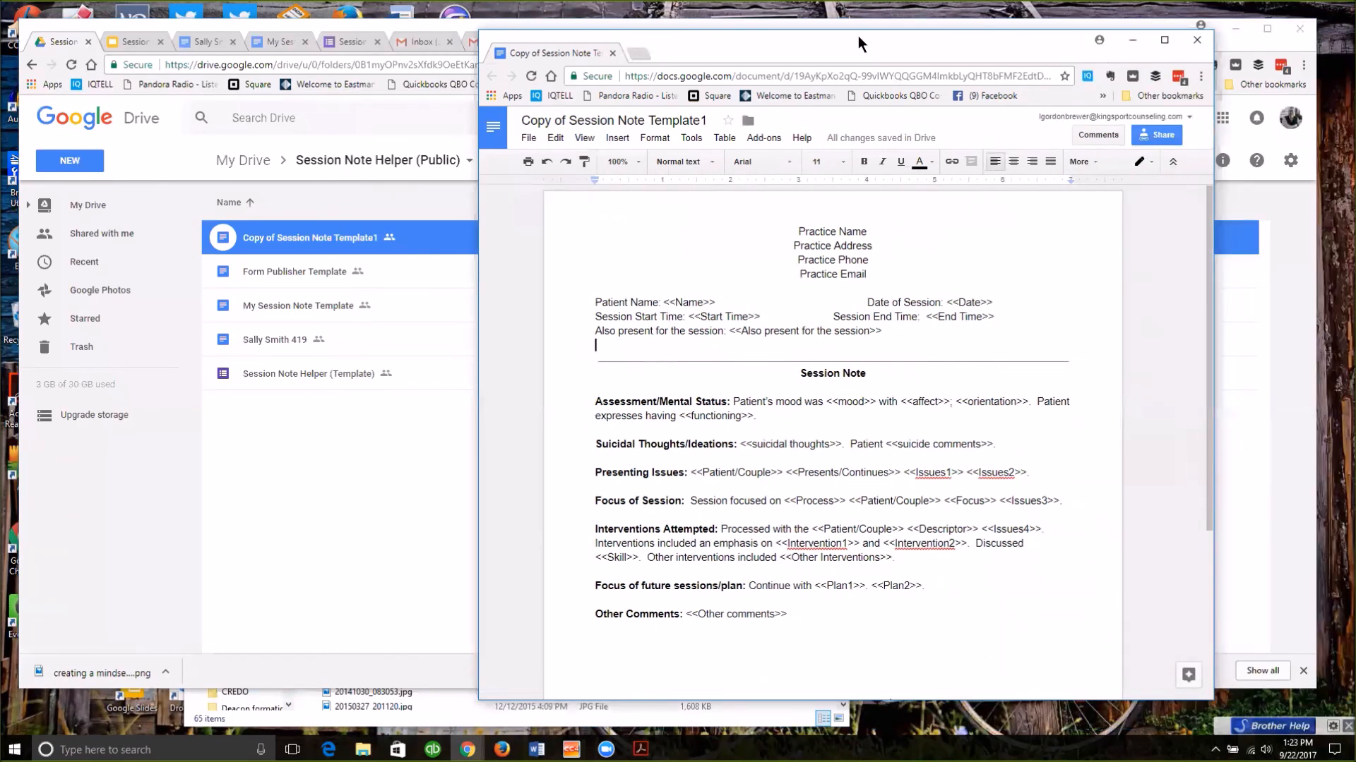
drag(858, 35, 986, 9)
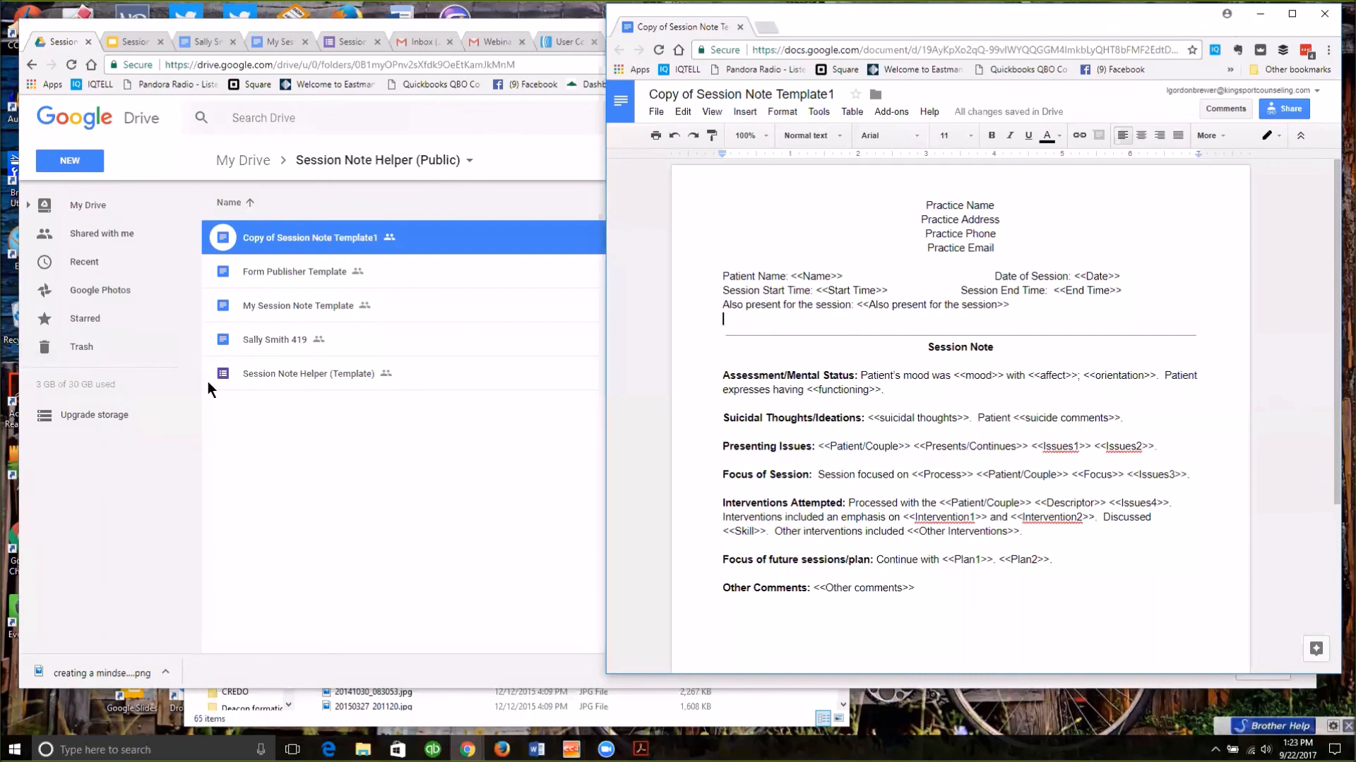
Create a blank Google Form in the shared Session Note Helper (Public) folder.
click(57, 156)
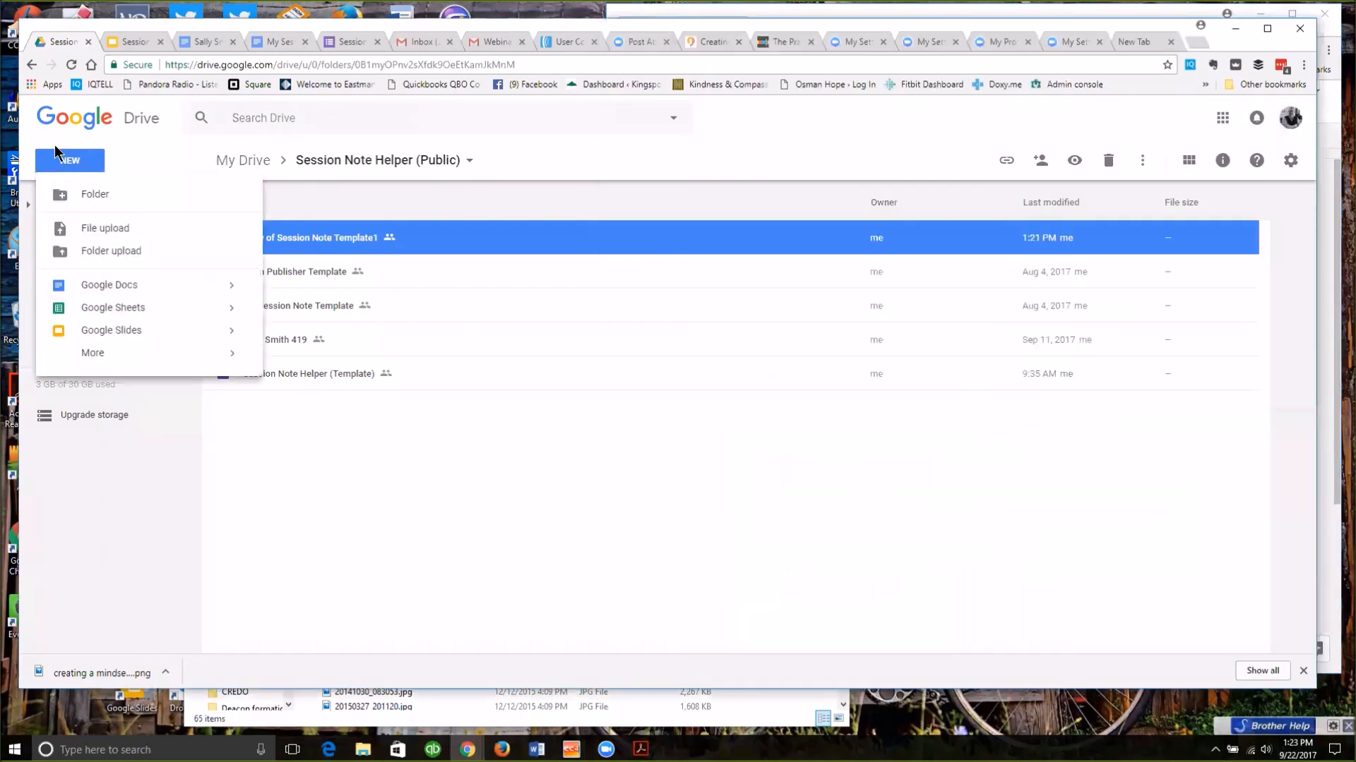
mouse_move(95, 356)
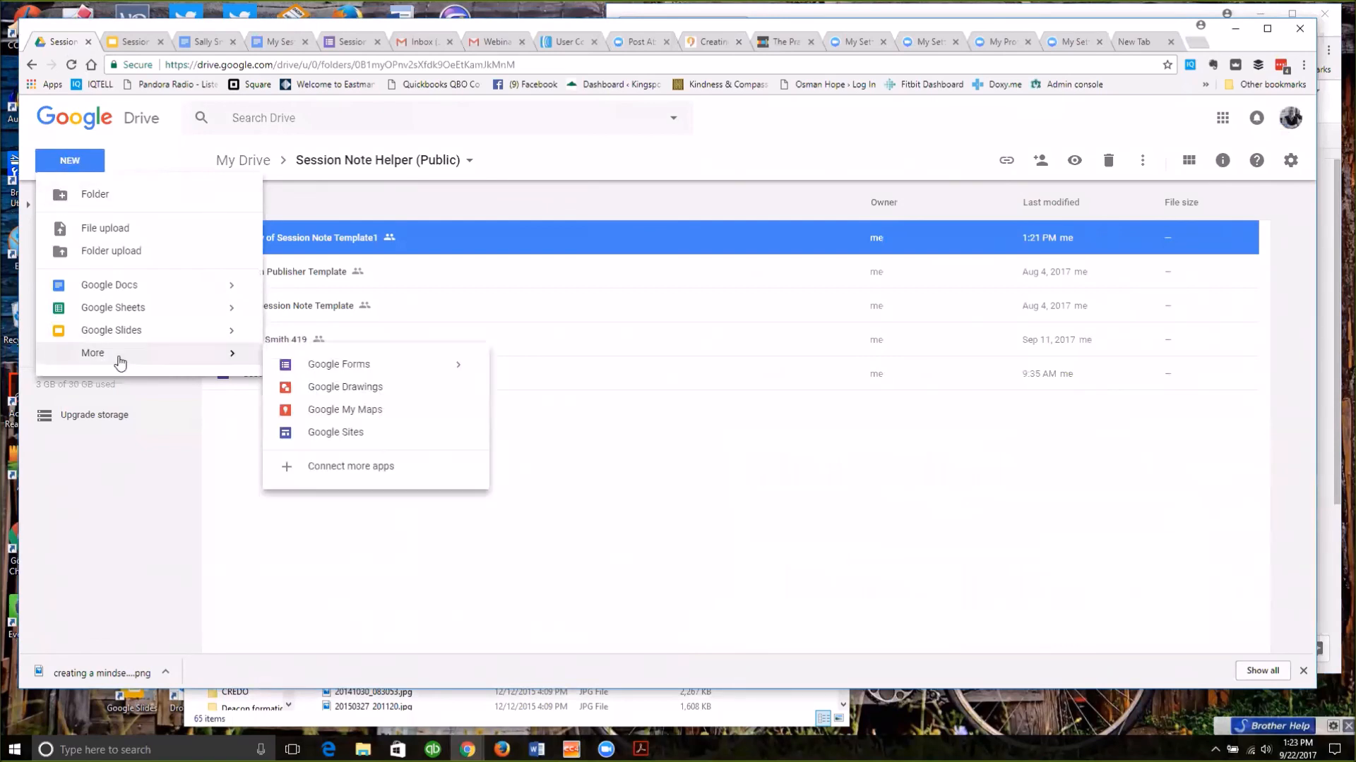
click(330, 365)
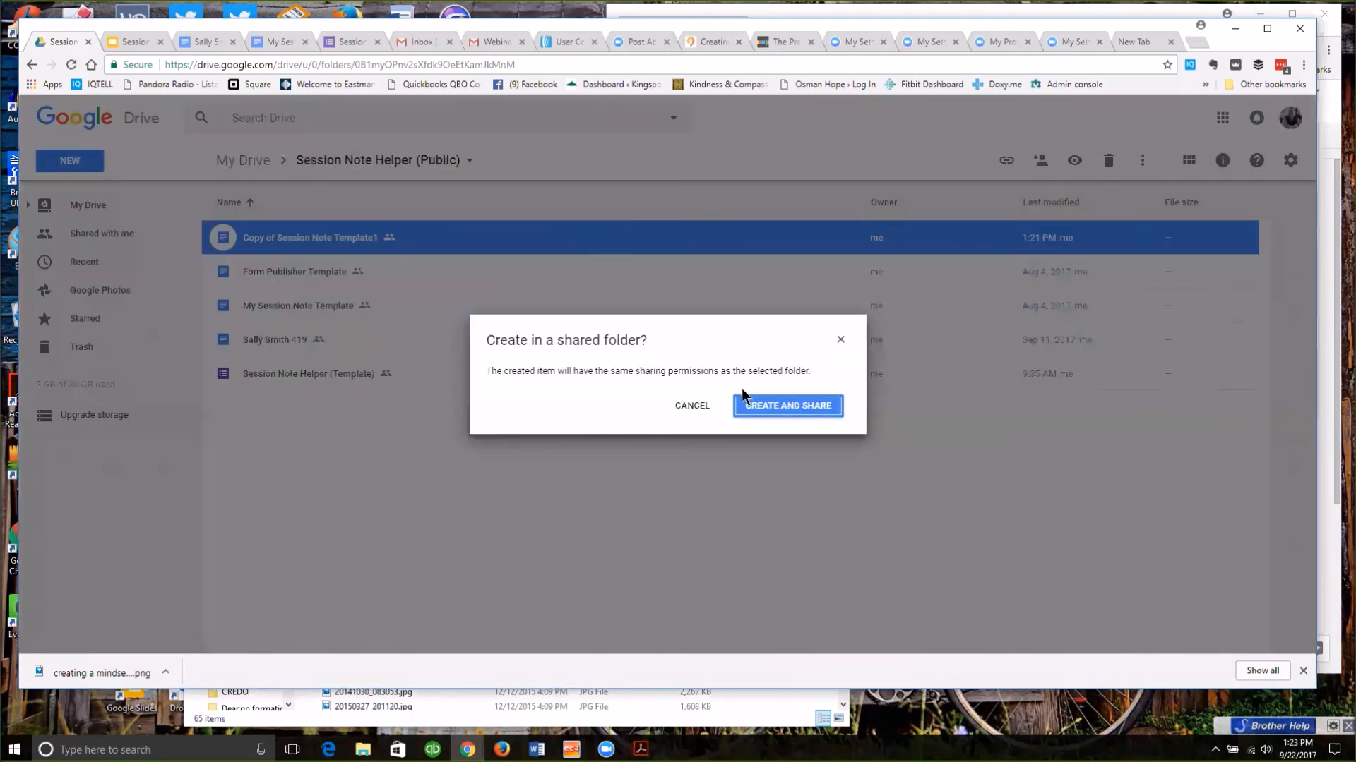
click(768, 408)
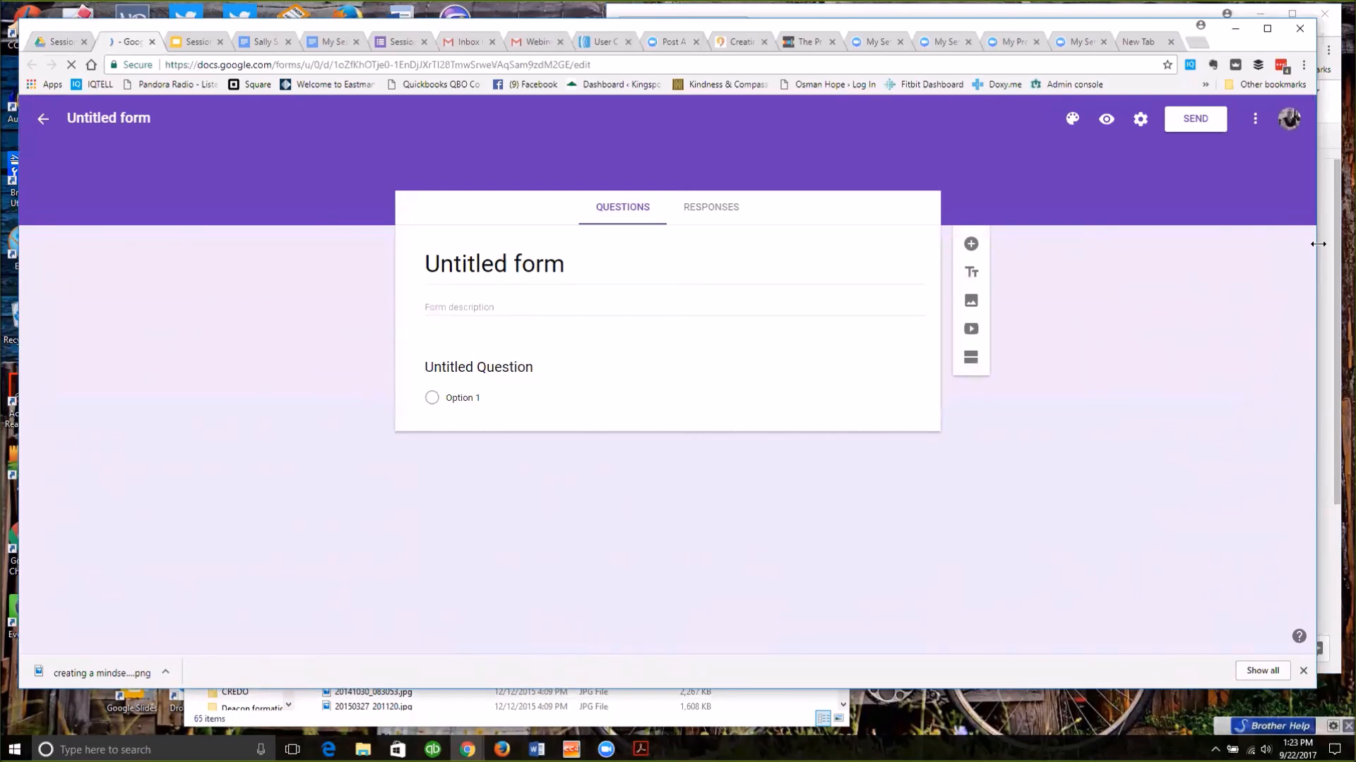
Narrow and reposition the new form's window so it sits side by side with the template document.
drag(1317, 243, 578, 304)
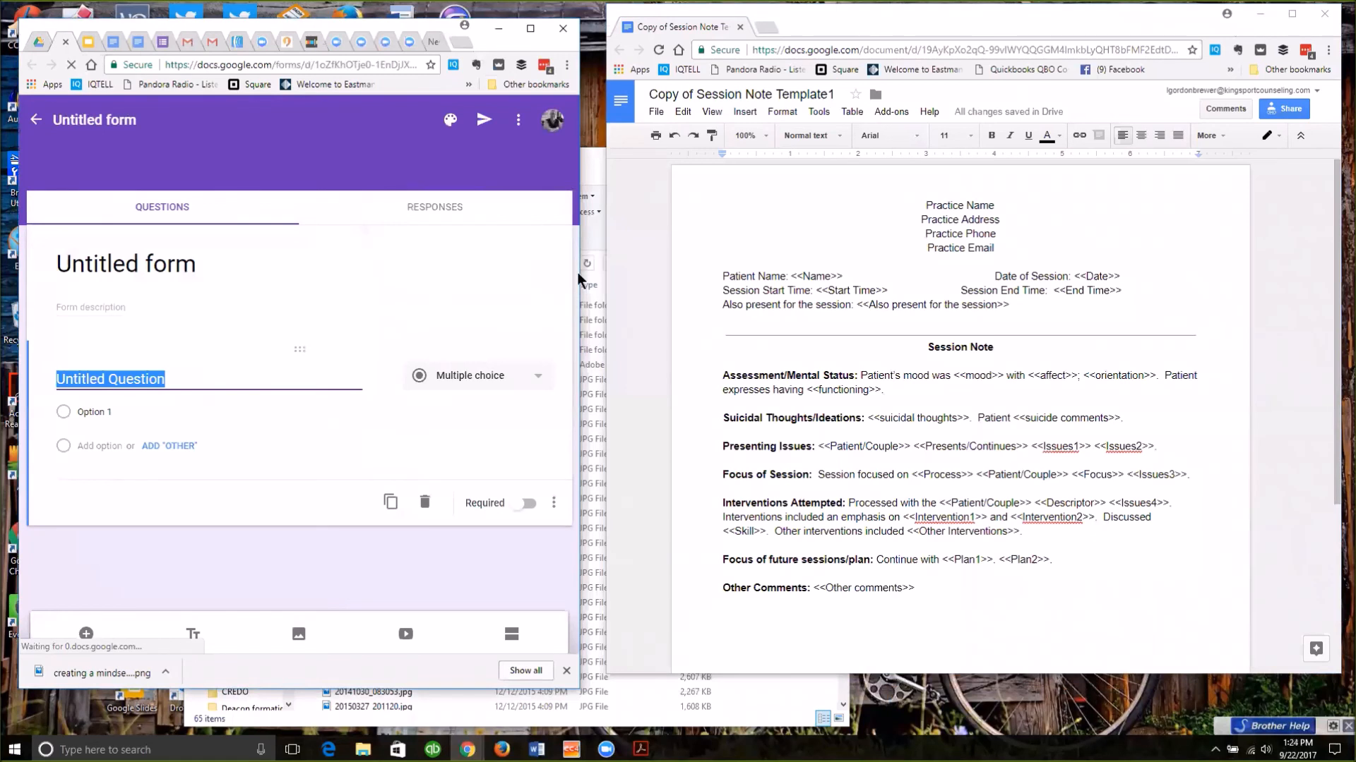
drag(577, 272, 593, 268)
drag(494, 43, 491, 35)
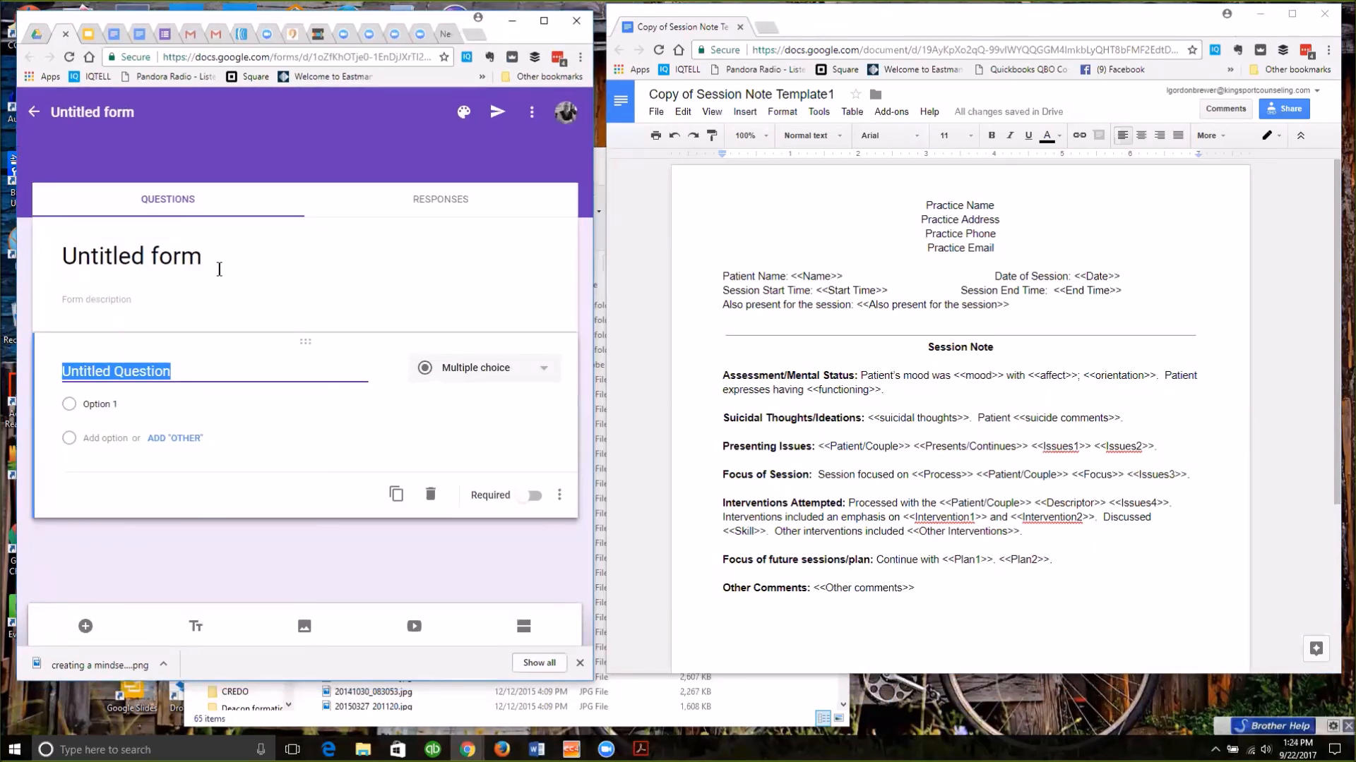
Name the form "Webinar Session Note" and use the same text as its displayed title.
click(133, 112)
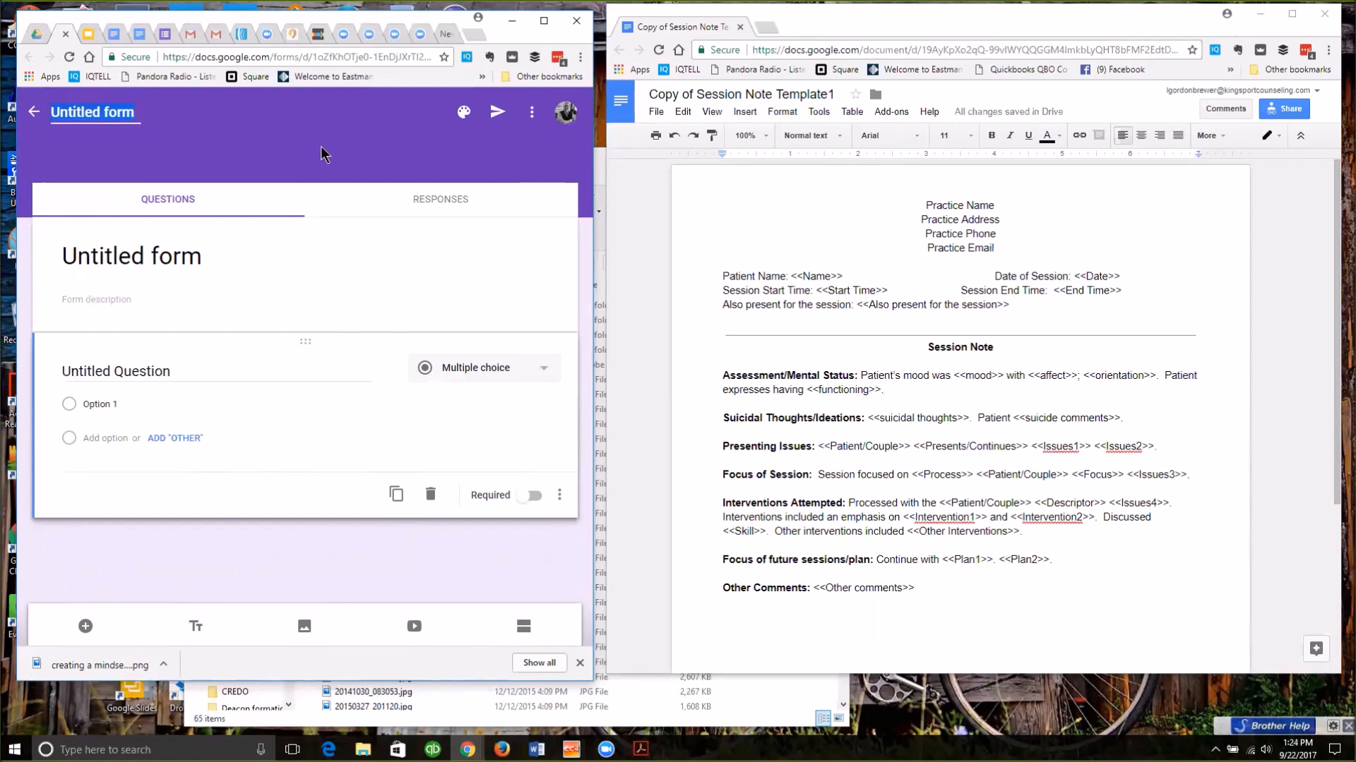
text(Webinar)
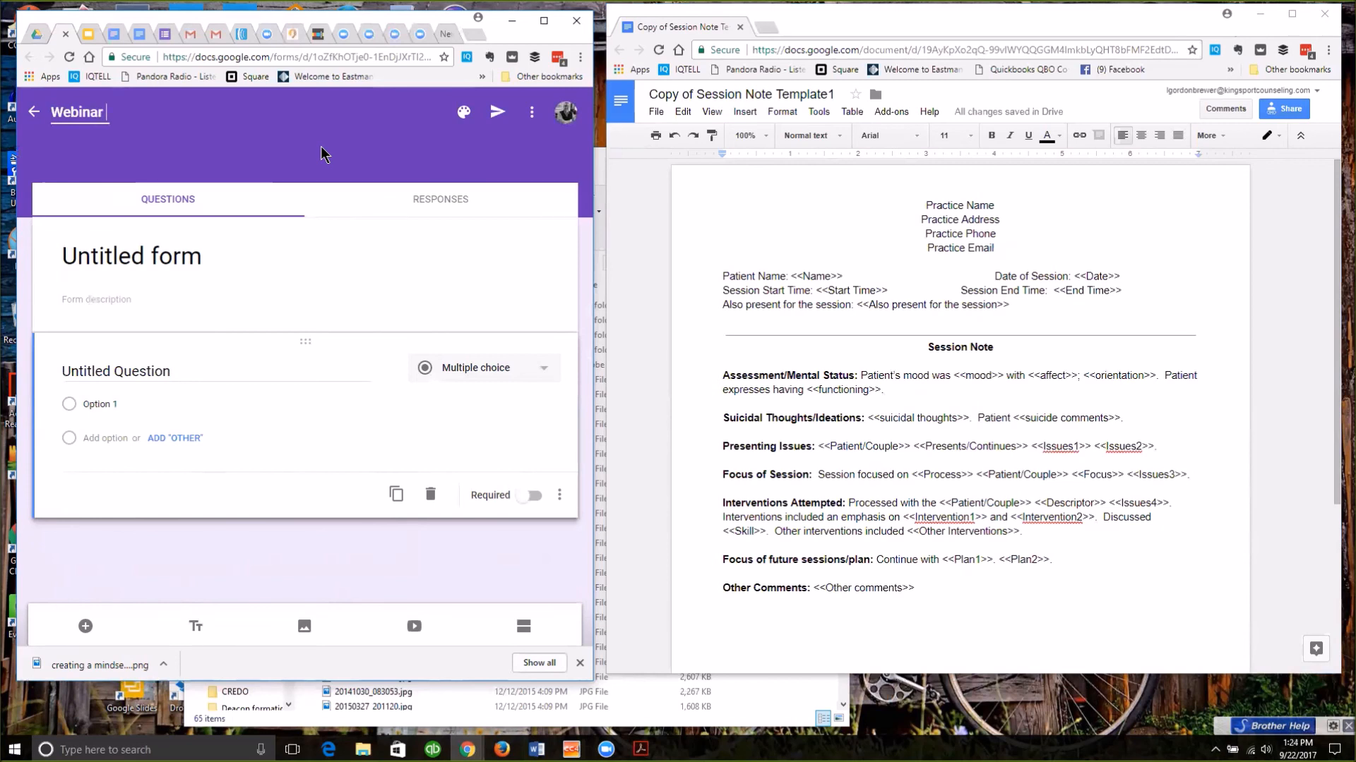
text( Session Note)
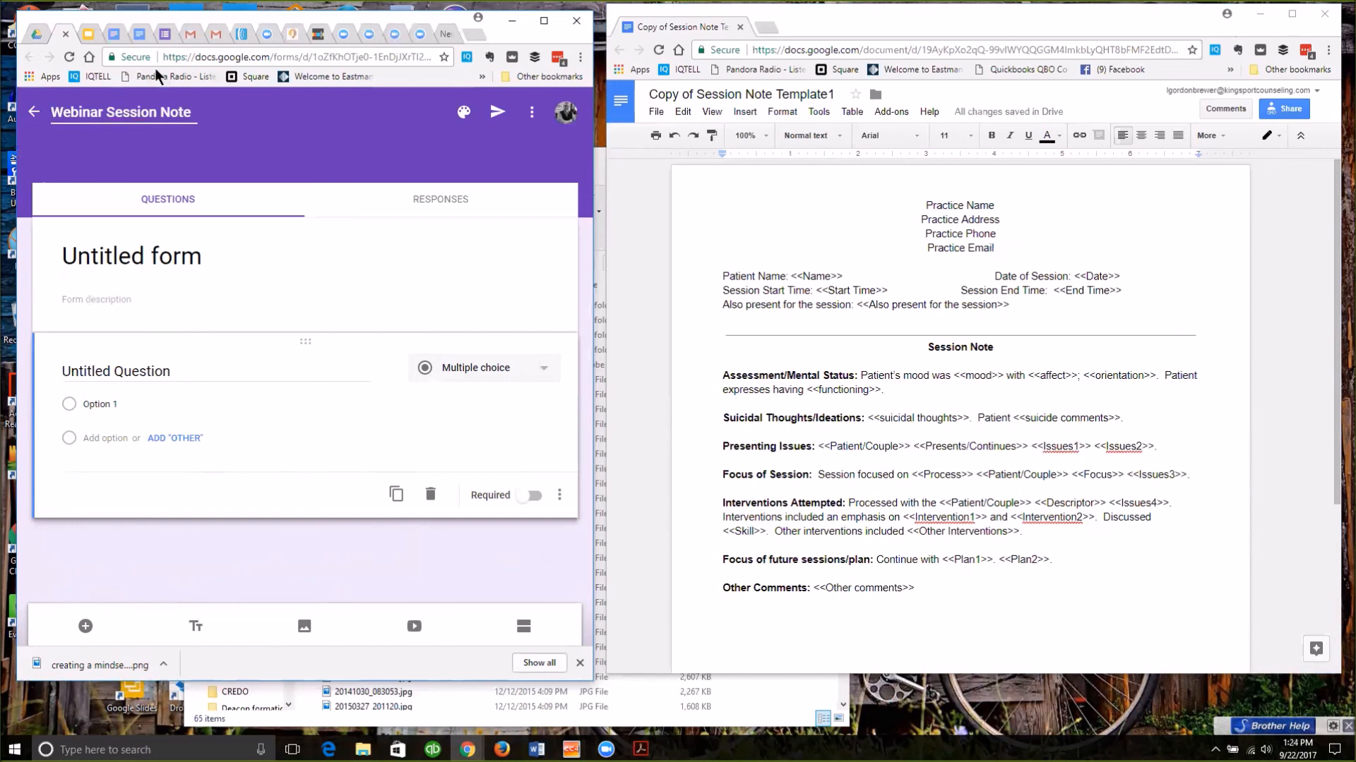
click(353, 266)
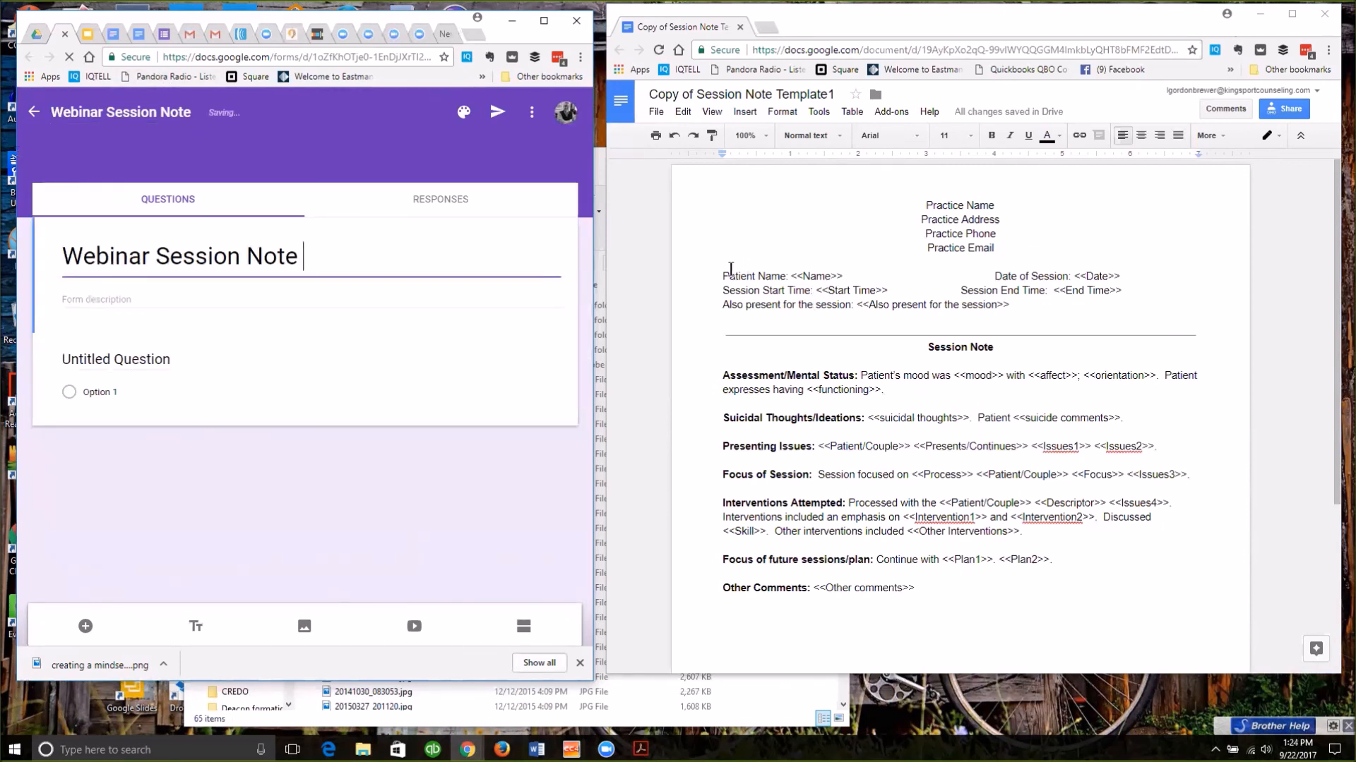
drag(971, 27, 969, 23)
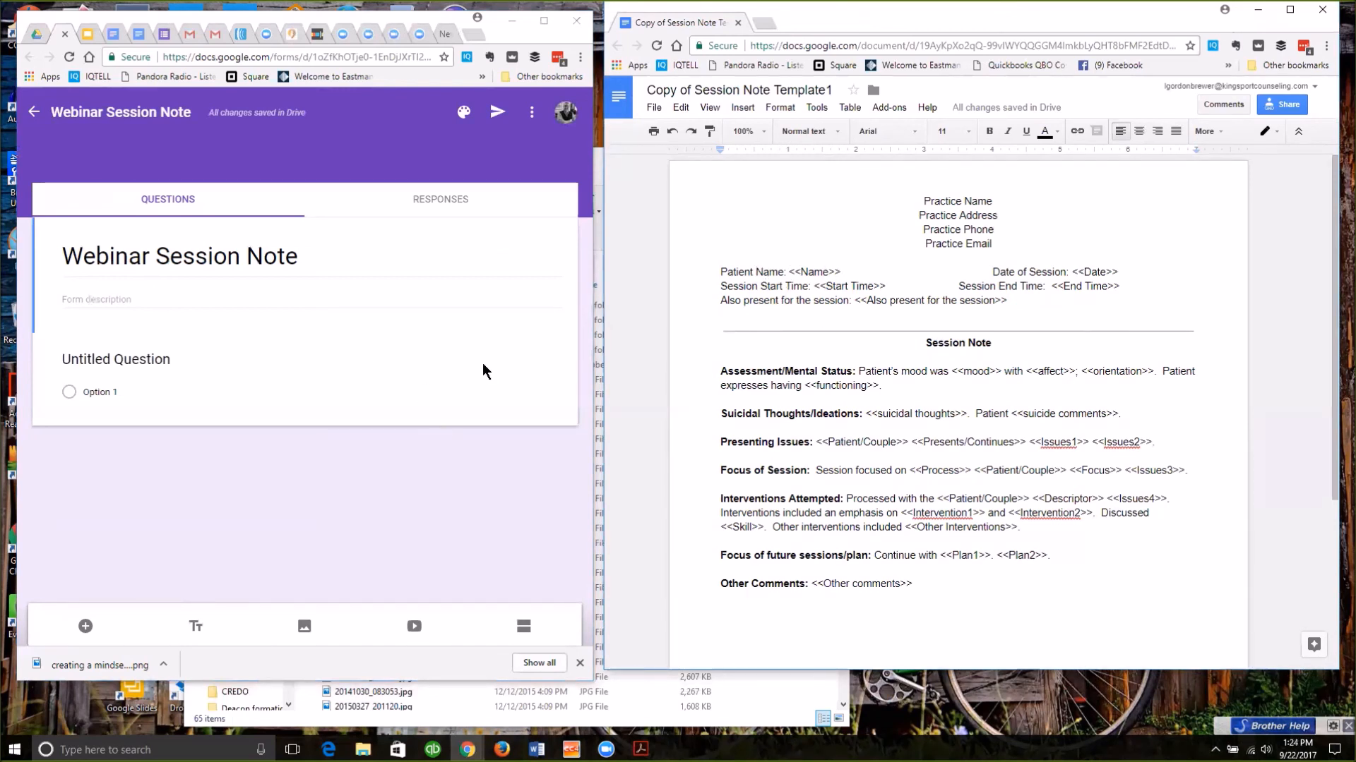
Title the form's first question "Name" and make it a Short answer question.
click(167, 361)
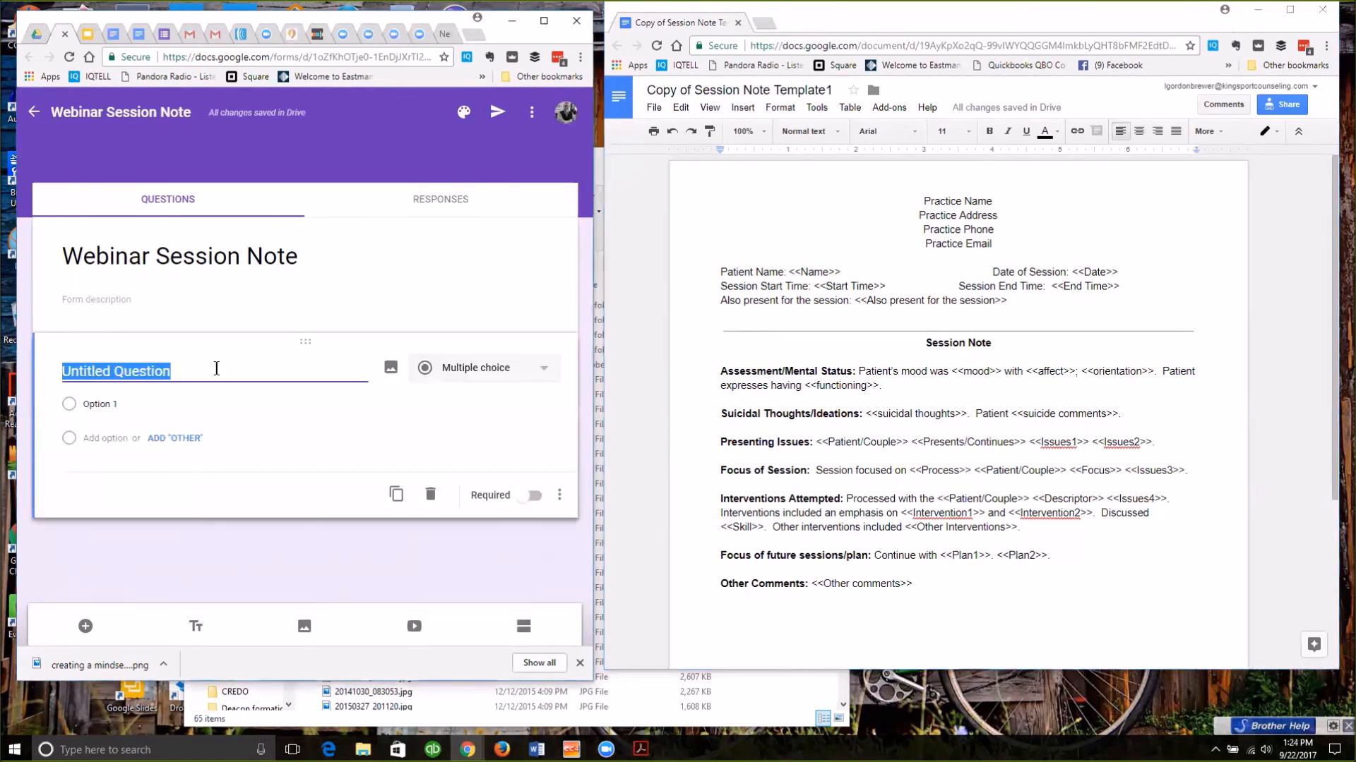
text(Name)
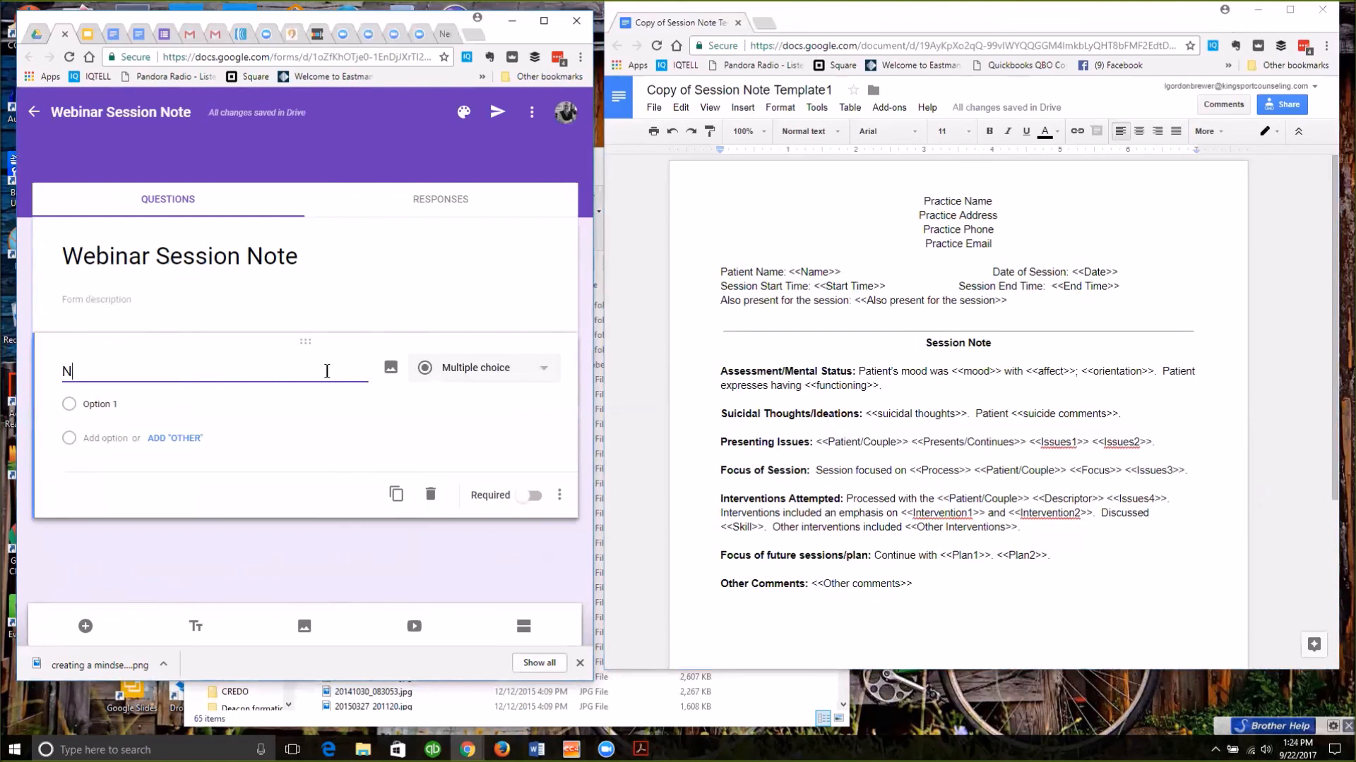
click(540, 374)
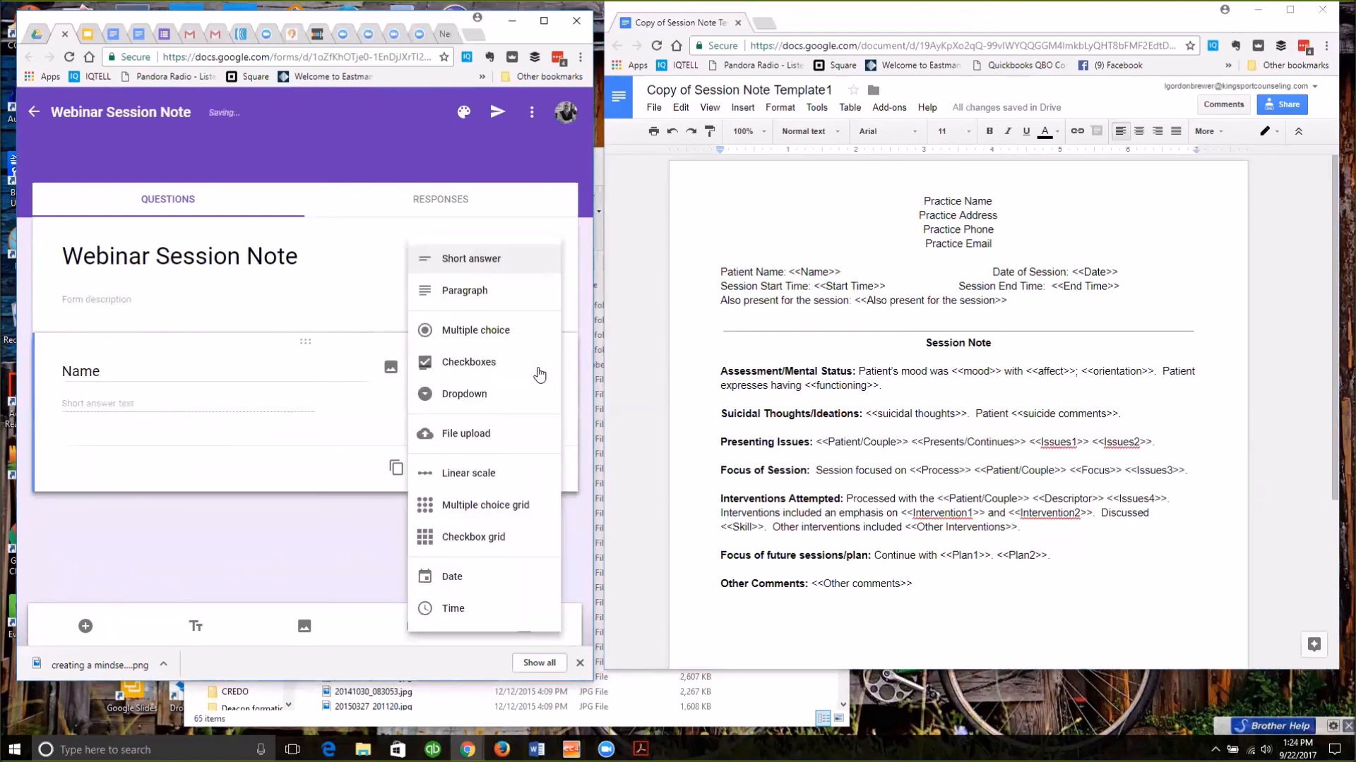
click(479, 262)
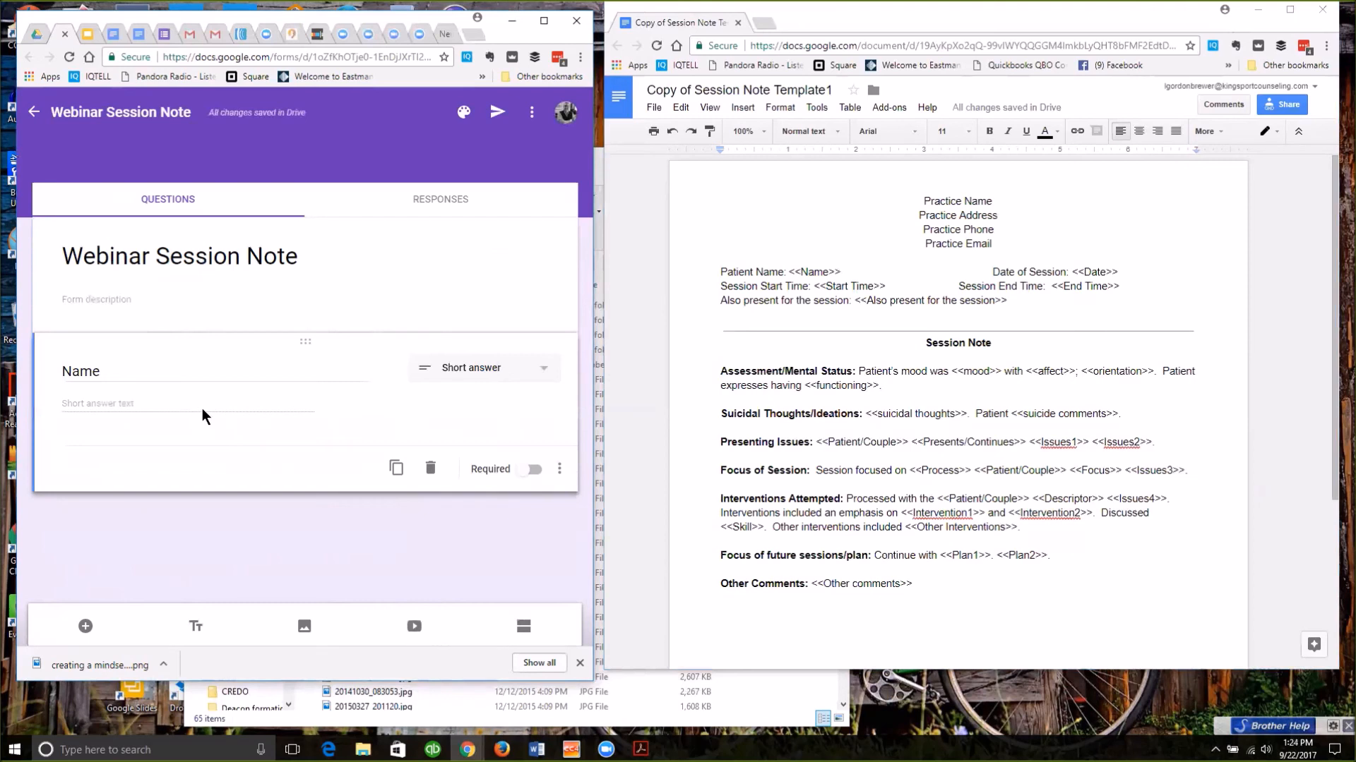
Add a second question titled "Date" and set its type to Date.
click(86, 628)
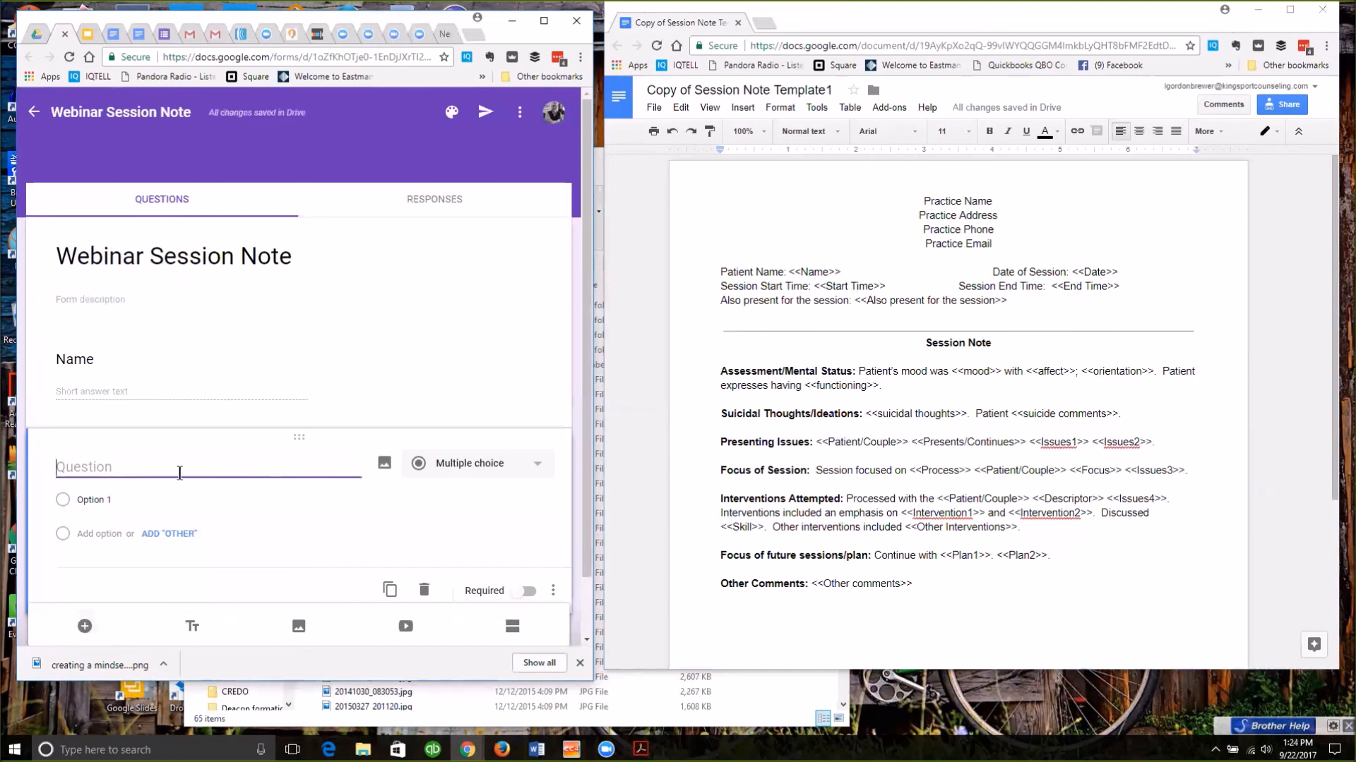
text(Date)
click(540, 469)
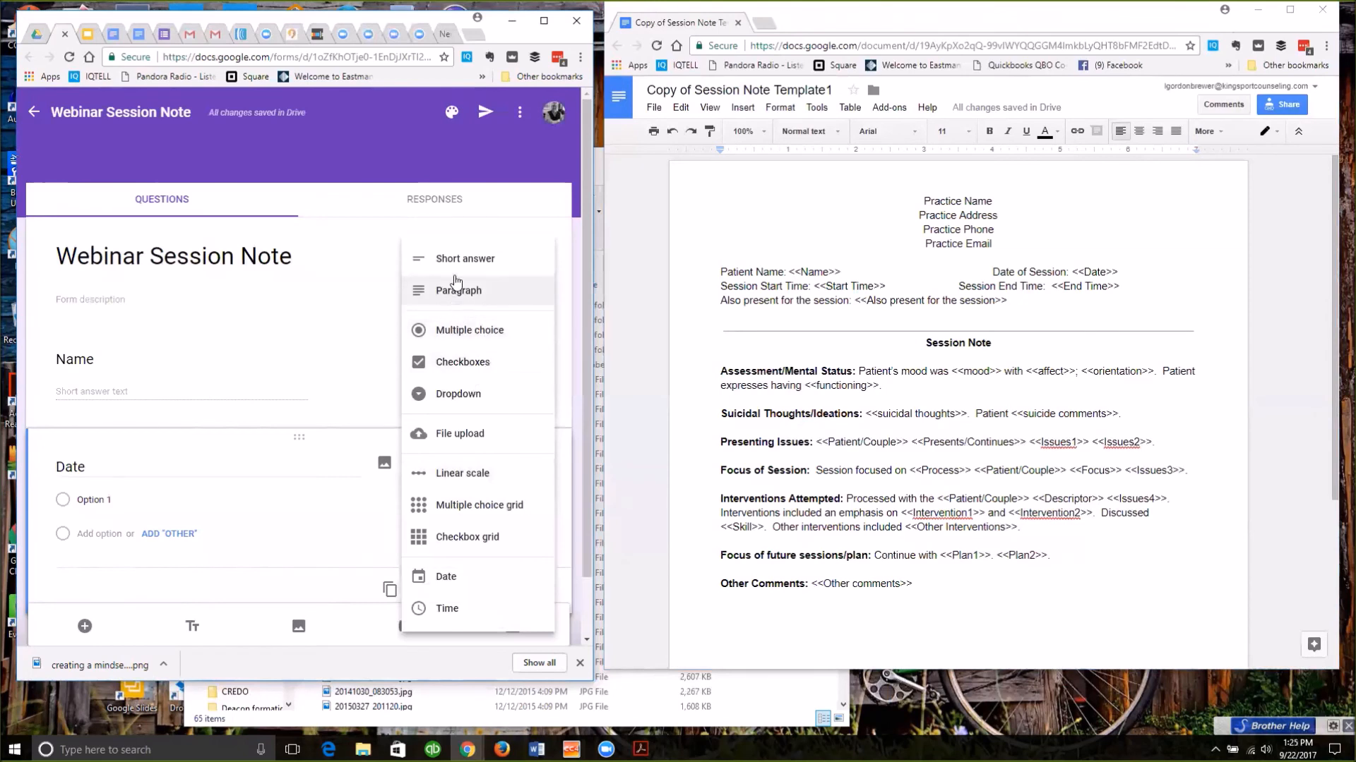
click(440, 579)
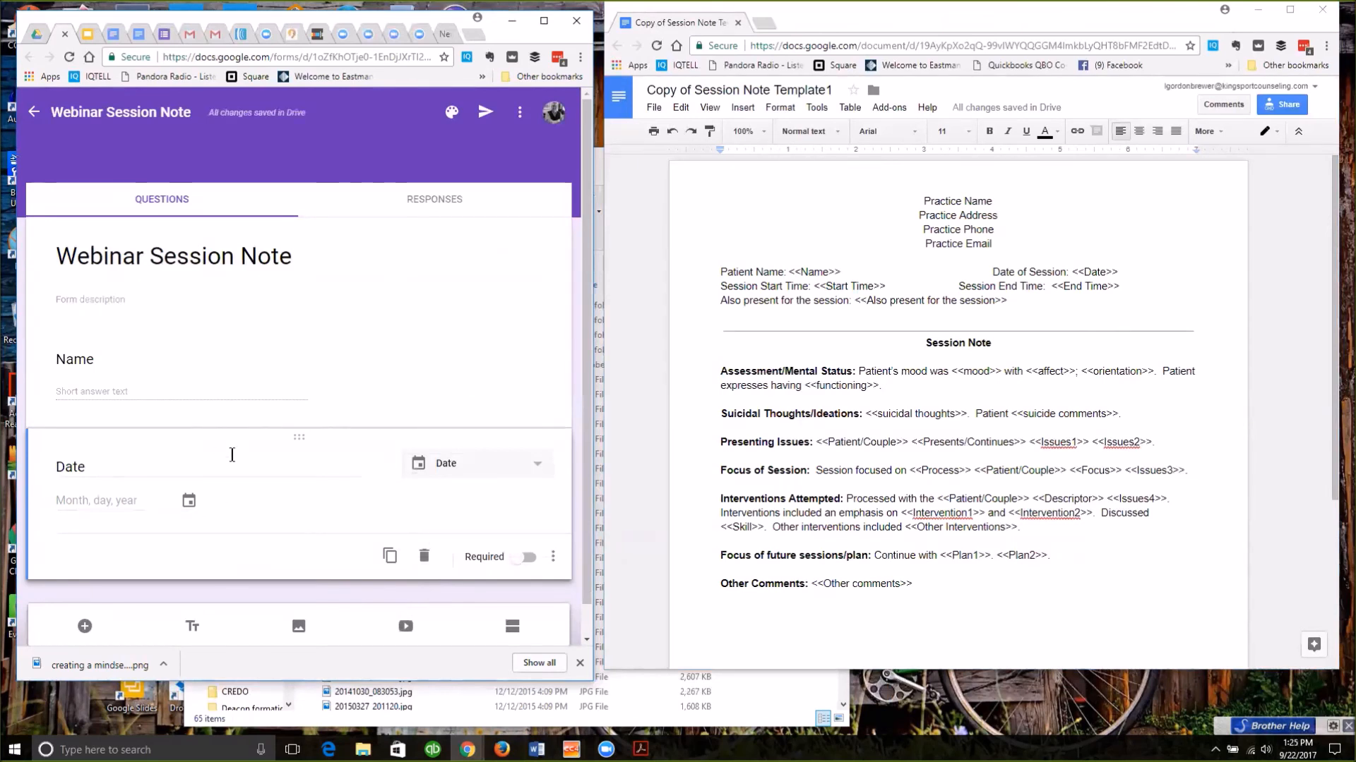
Add a third question titled "Start Time" and set its type to Time.
click(85, 626)
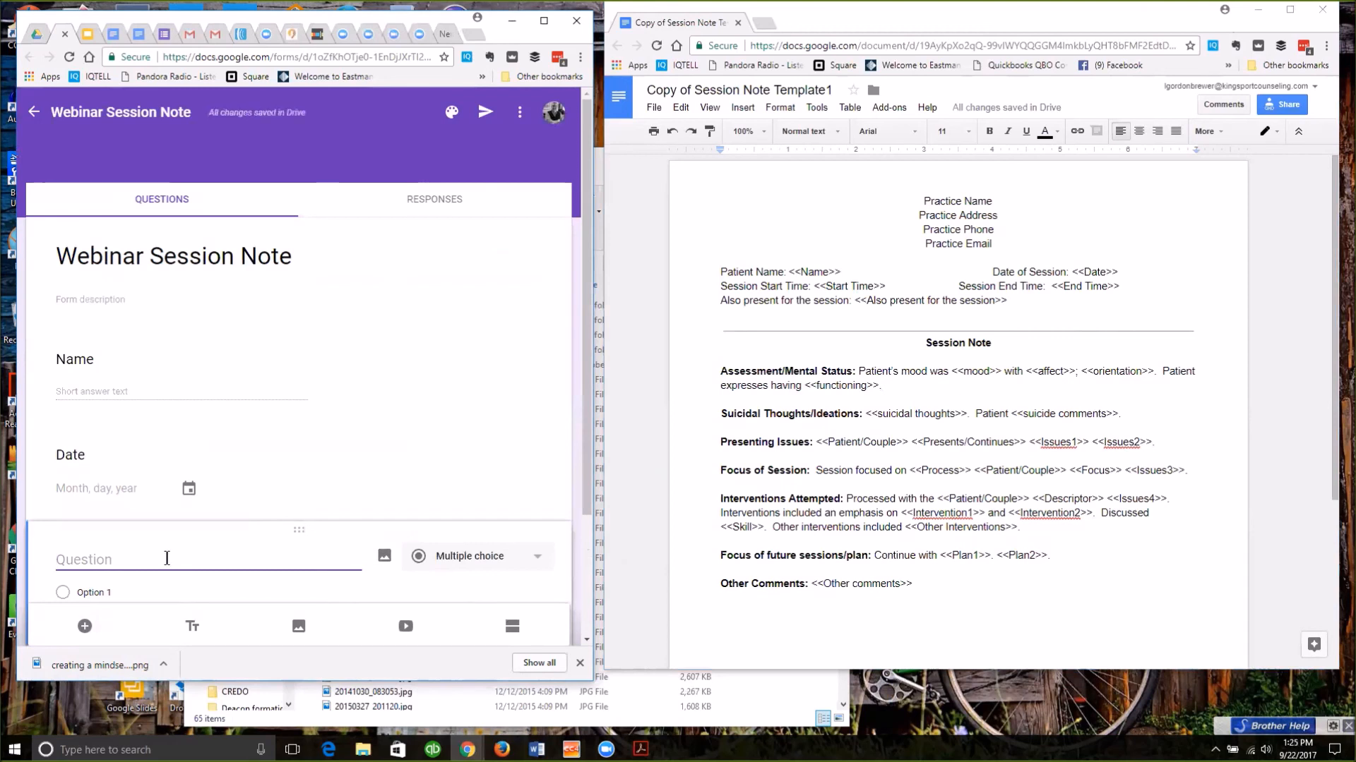
text(Start Time)
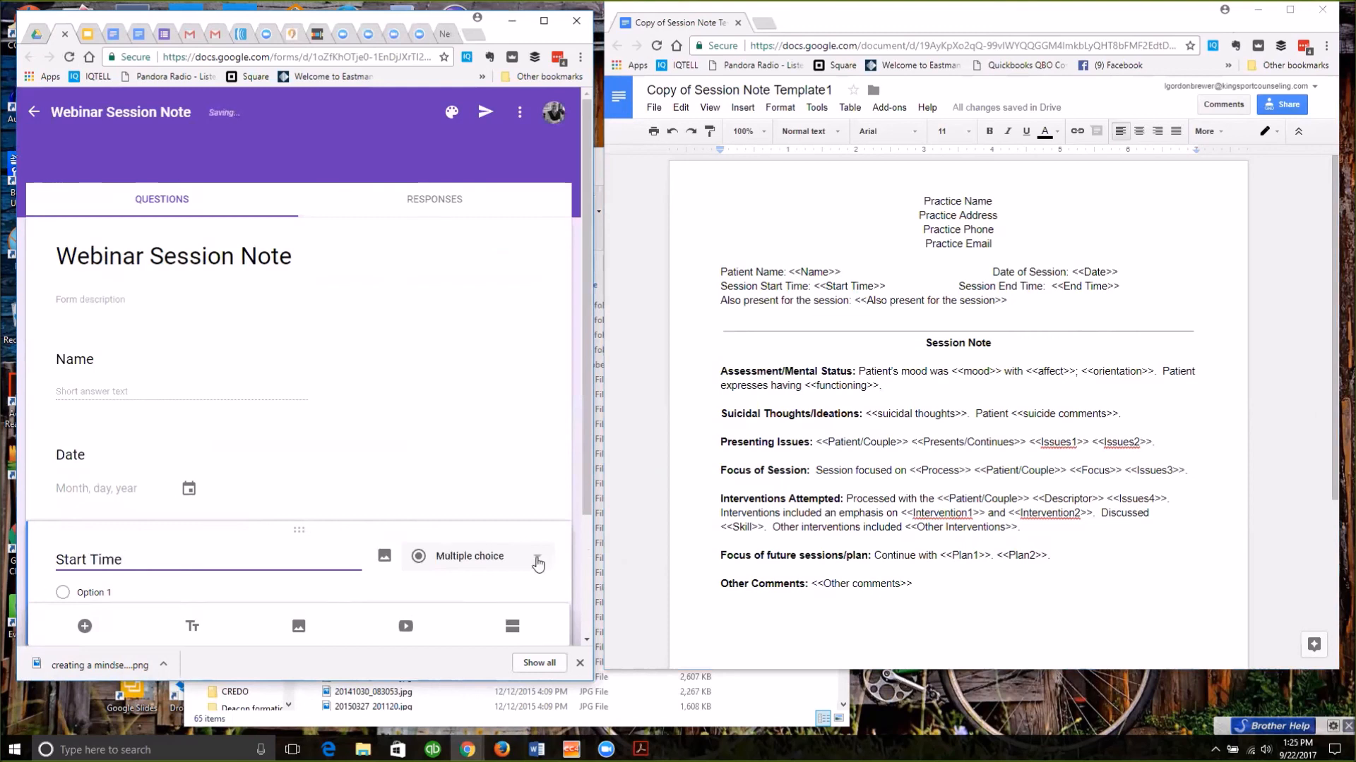
click(529, 572)
click(446, 608)
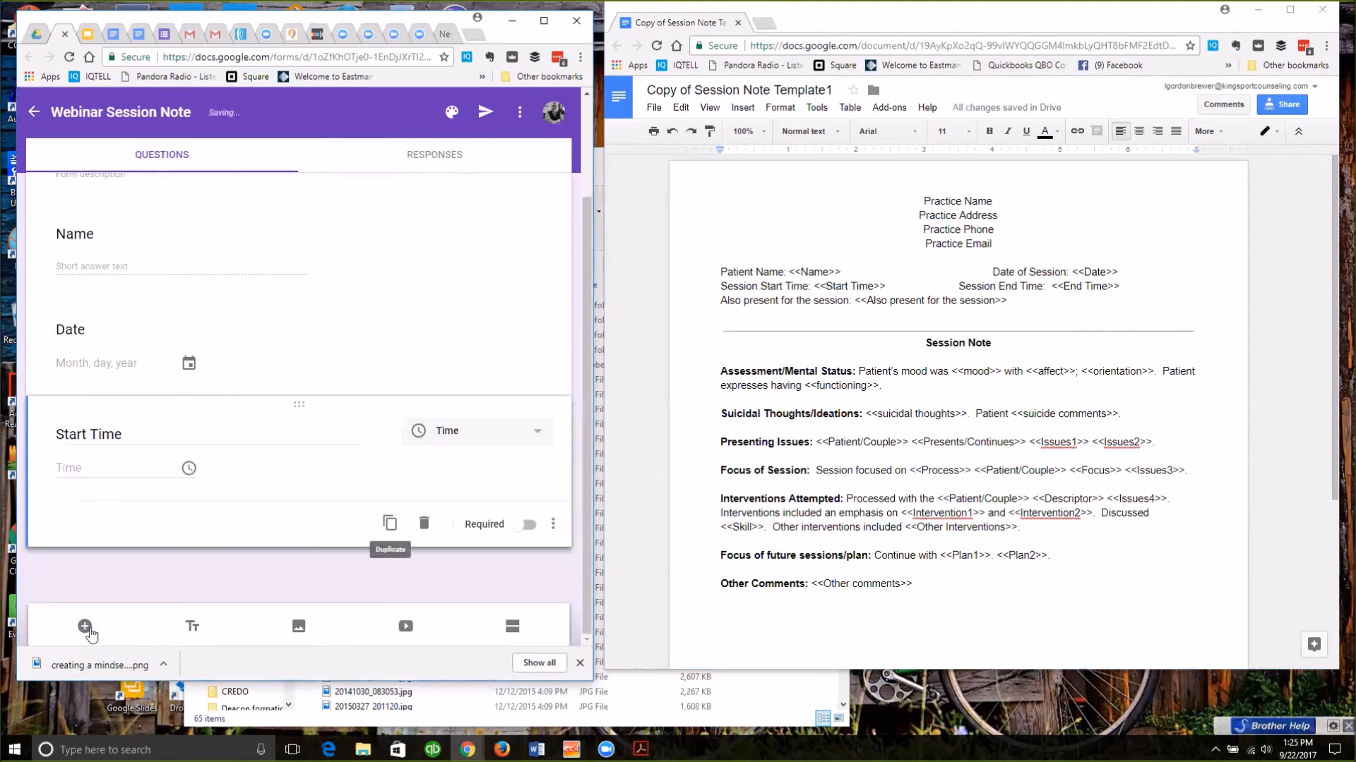
Add a question titled "End Time" after the start time and make it a Time question.
click(85, 627)
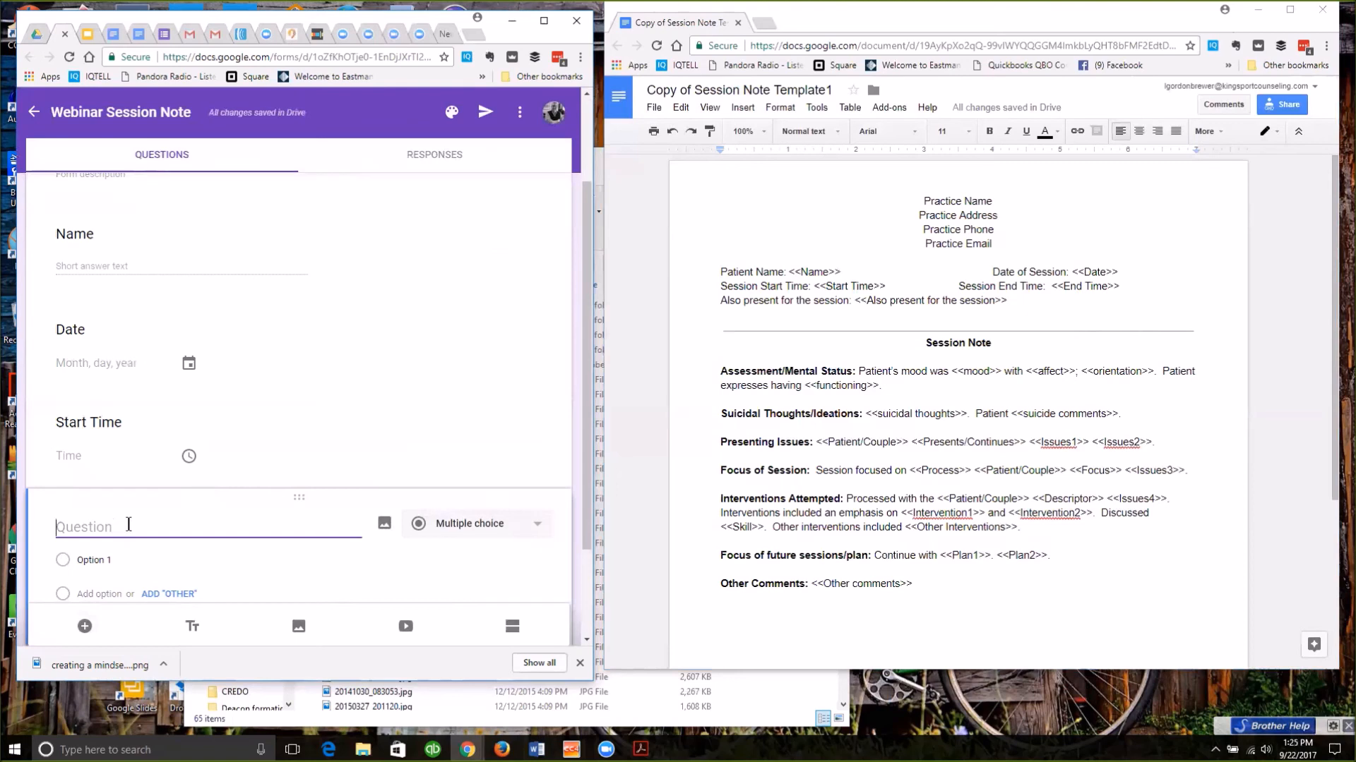
text(S)
key(BackSpace)
text(Esmn)
key(BackSpace)
key(BackSpace)
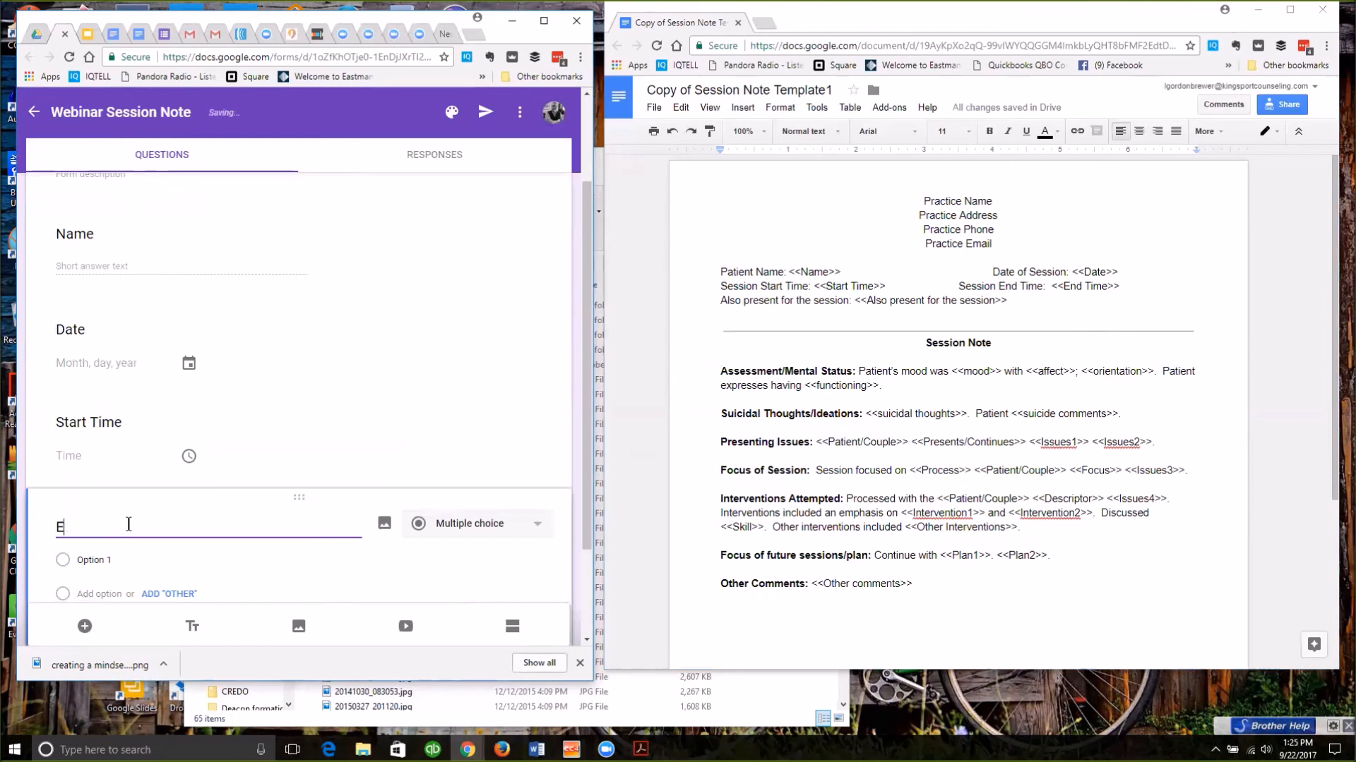
text(nd Time)
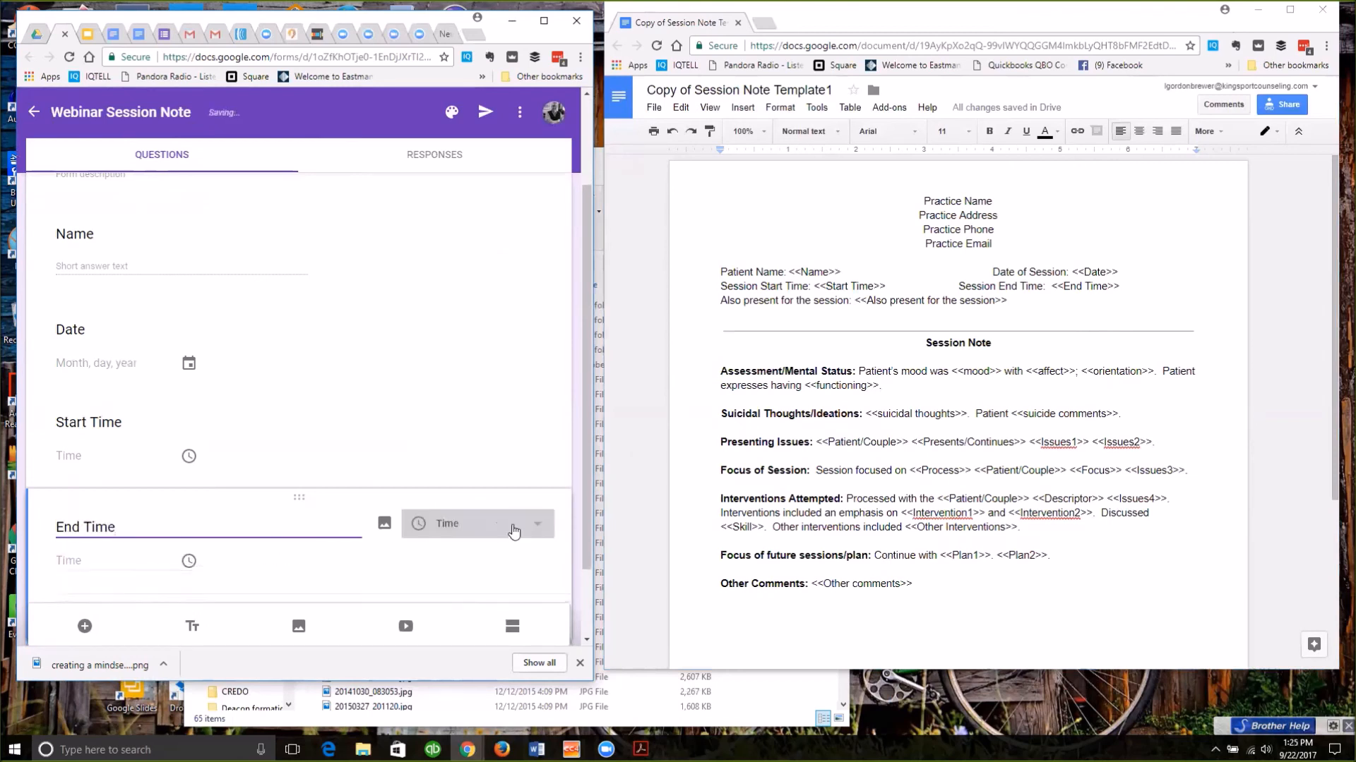
click(514, 532)
click(505, 526)
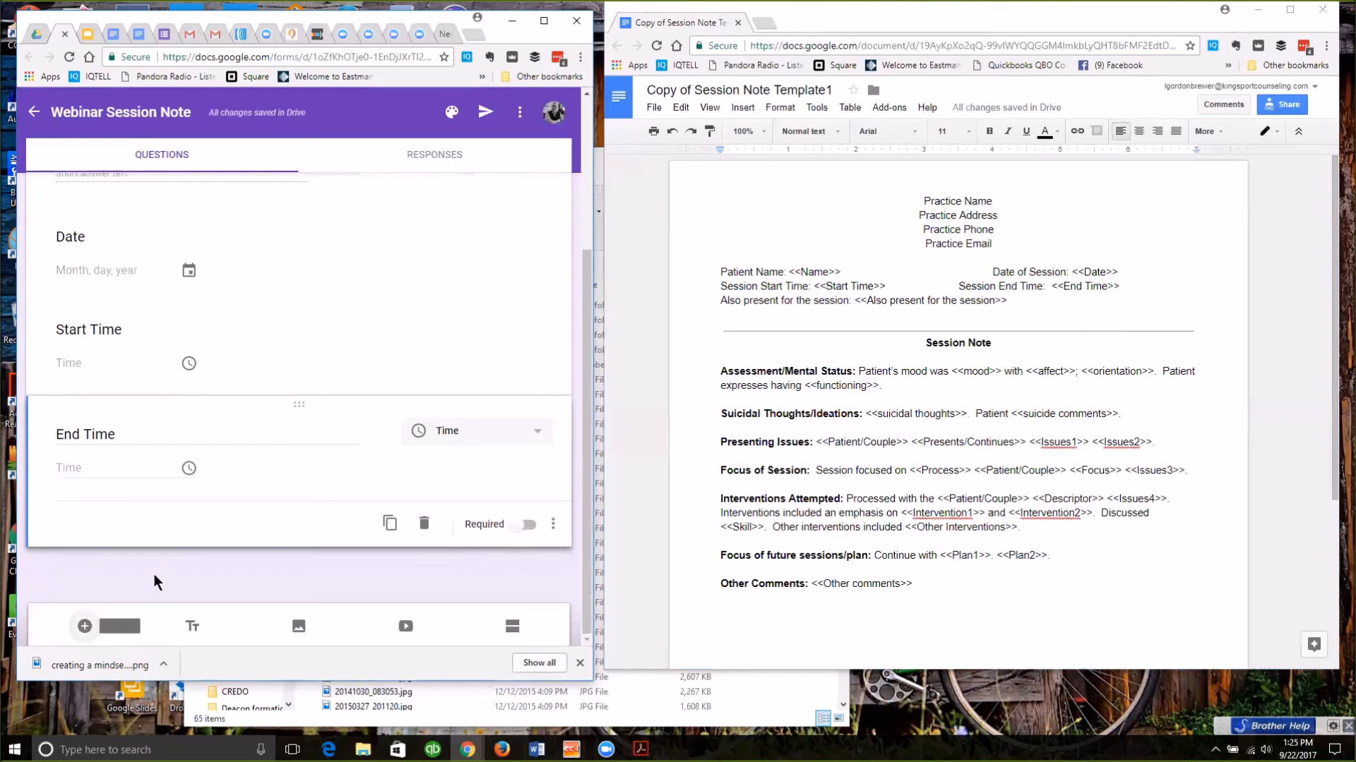
Add a question titled "Also present for the session" and make it a Short answer question.
click(84, 626)
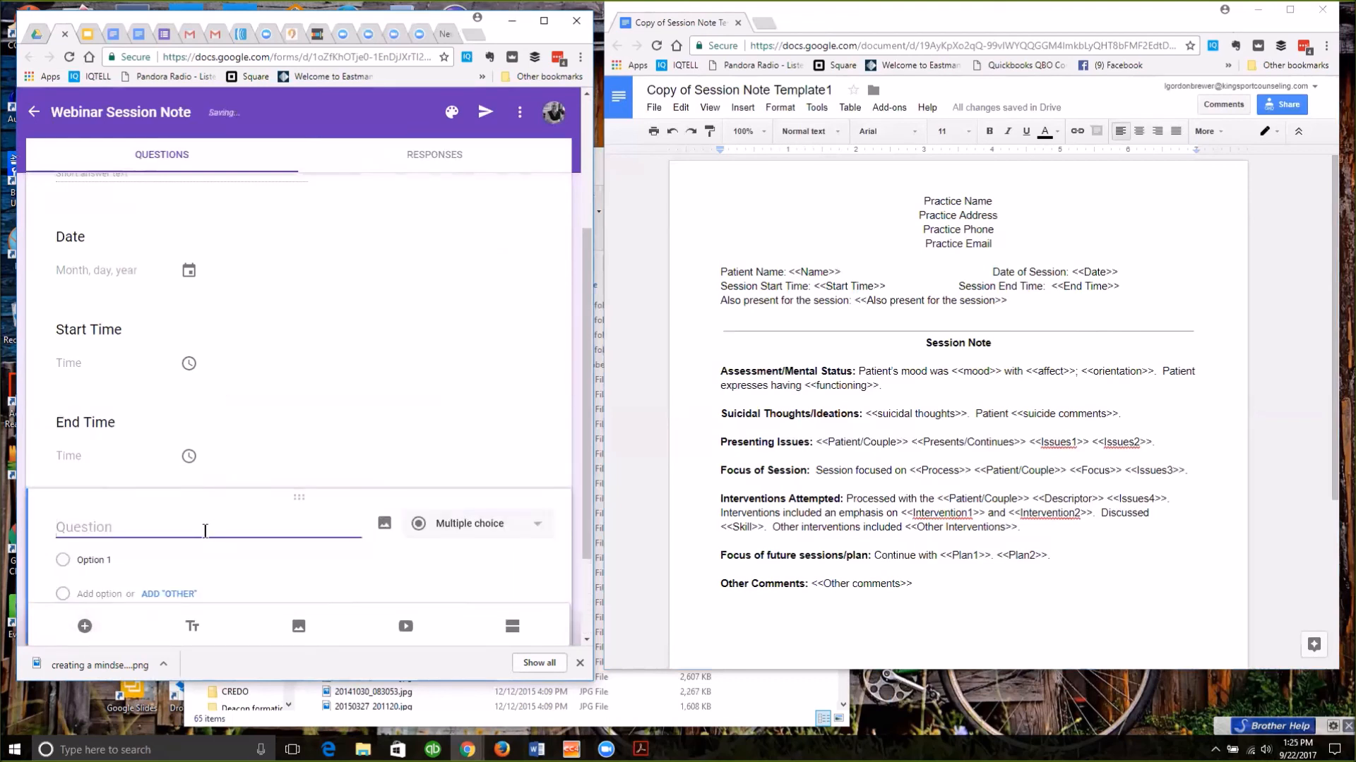
text(Also present for the session)
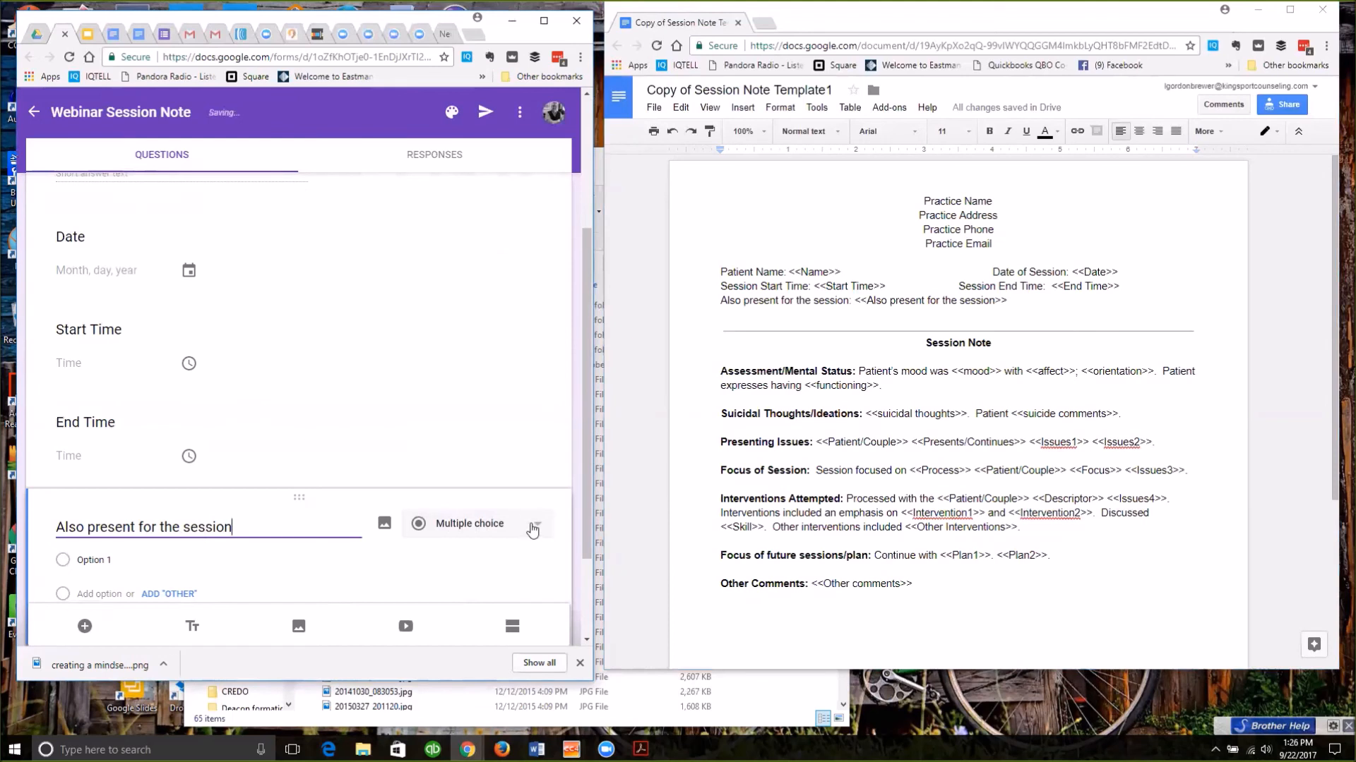
click(534, 530)
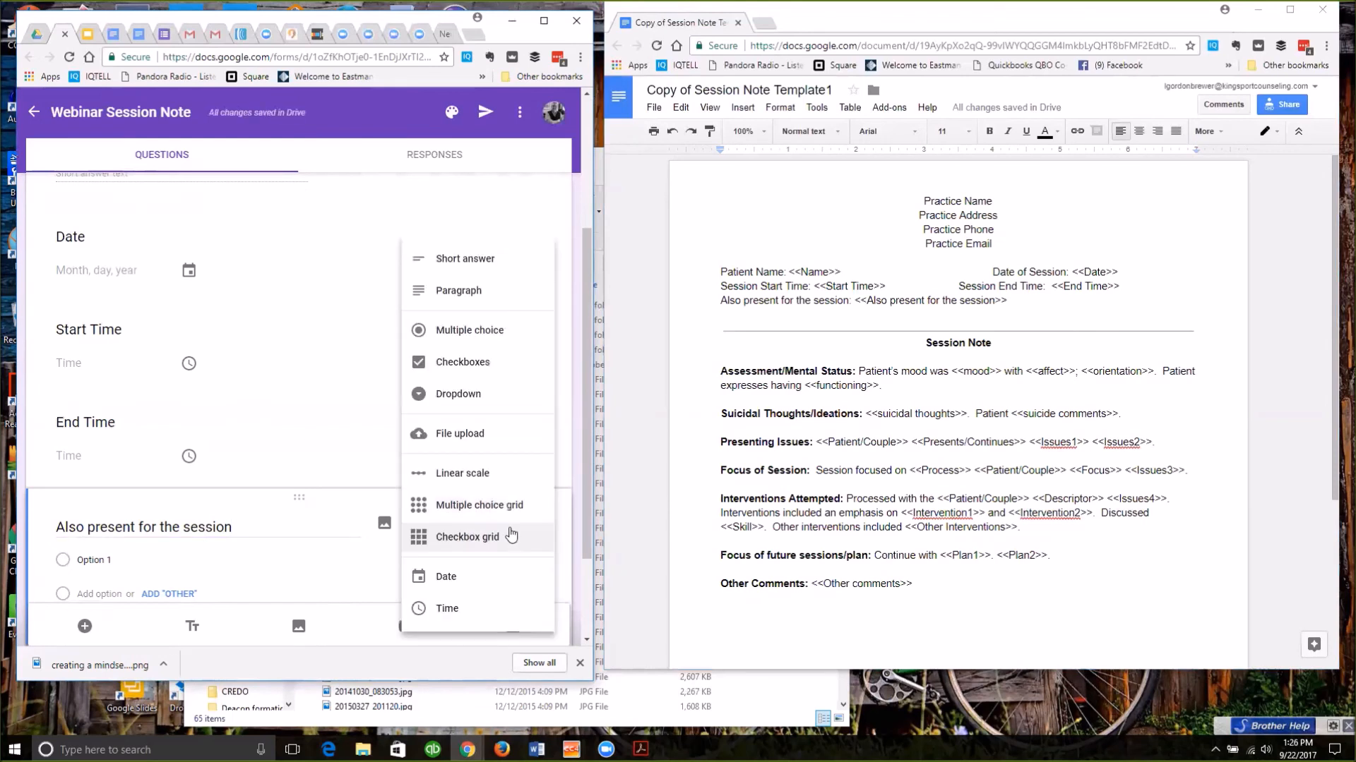
click(476, 260)
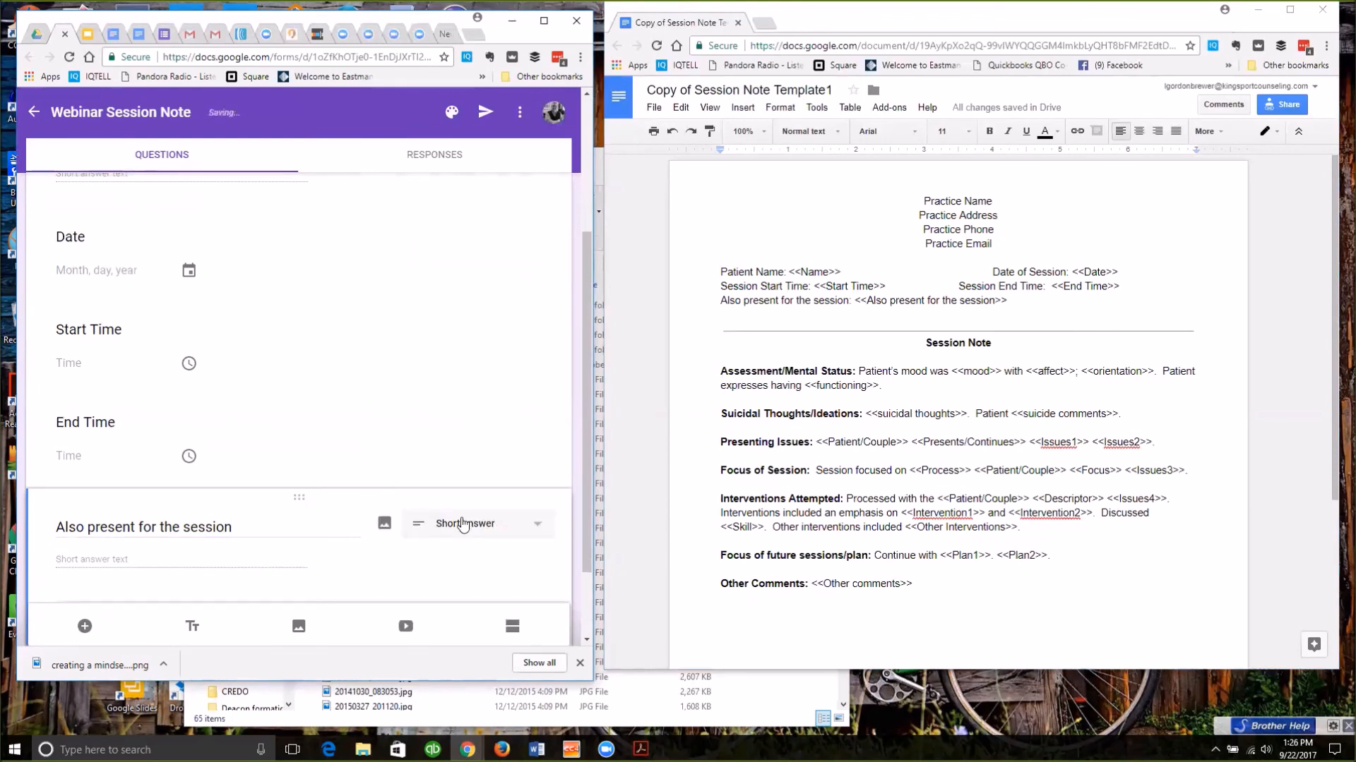
Add a second section titled "Assessment" after the session details and insert a blank question in it.
scroll(477, 427, down, 1)
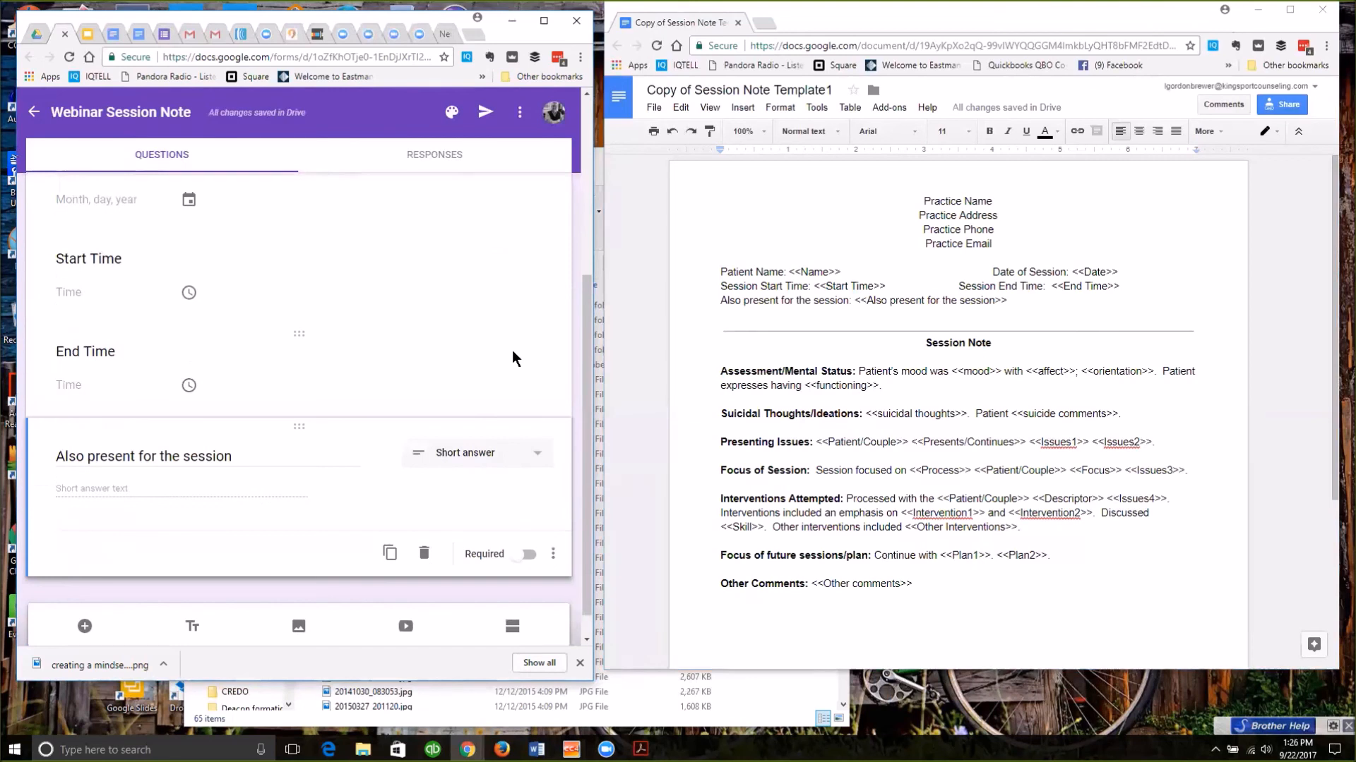
scroll(514, 361, up, 2)
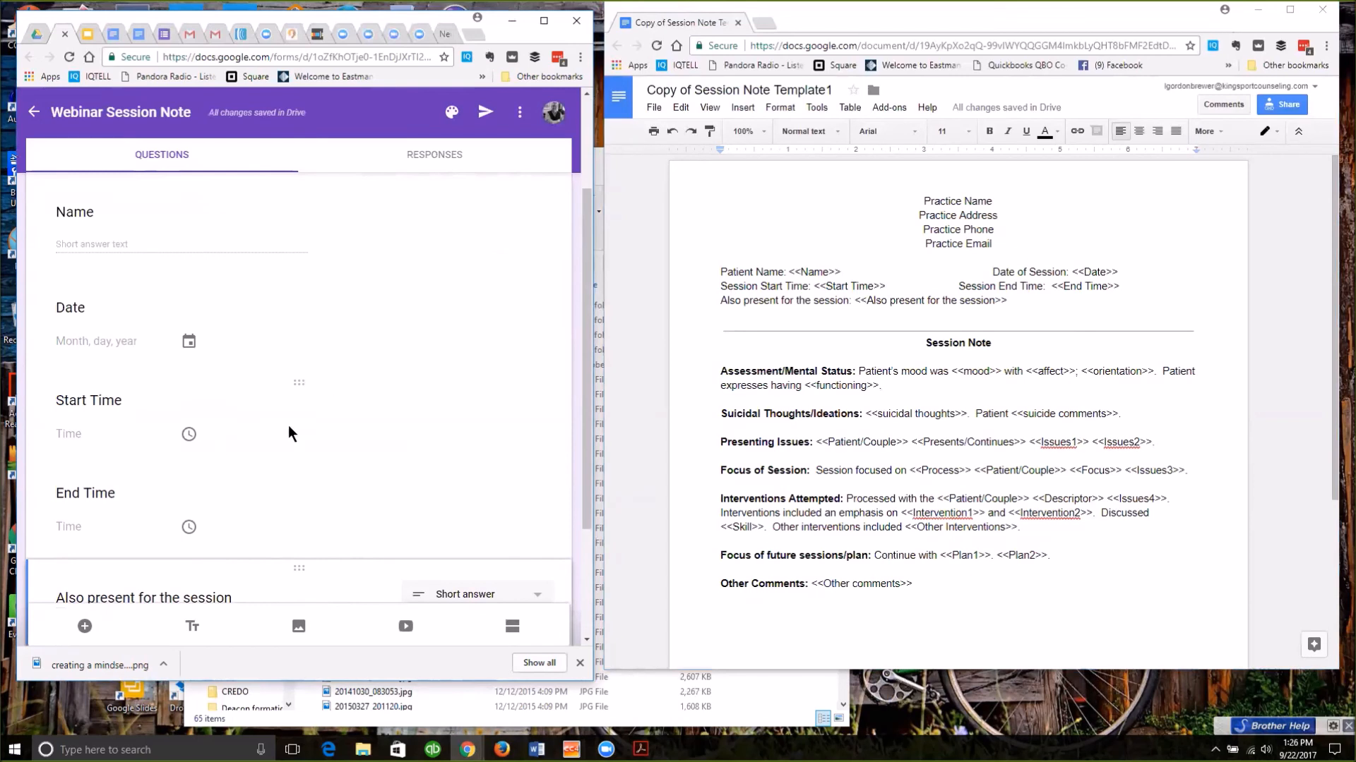
scroll(197, 580, down, 1)
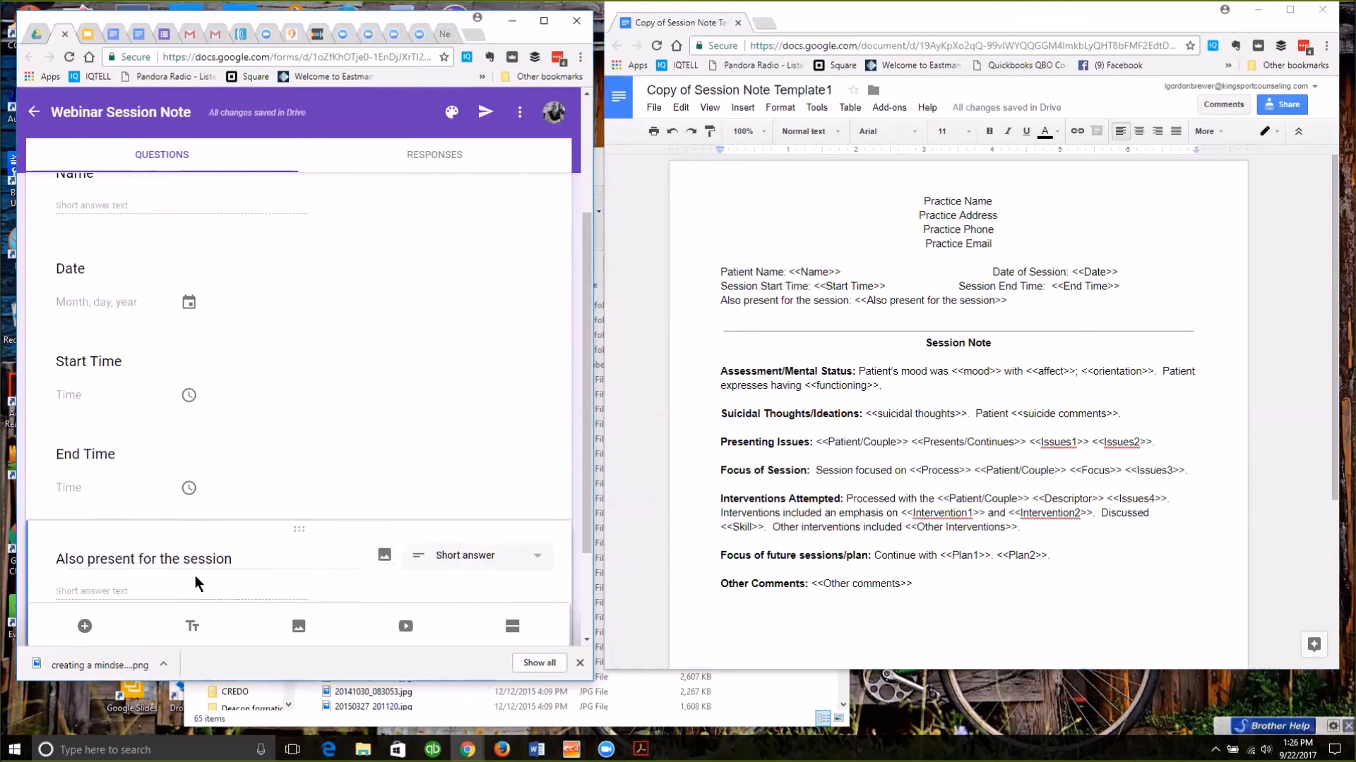
click(513, 627)
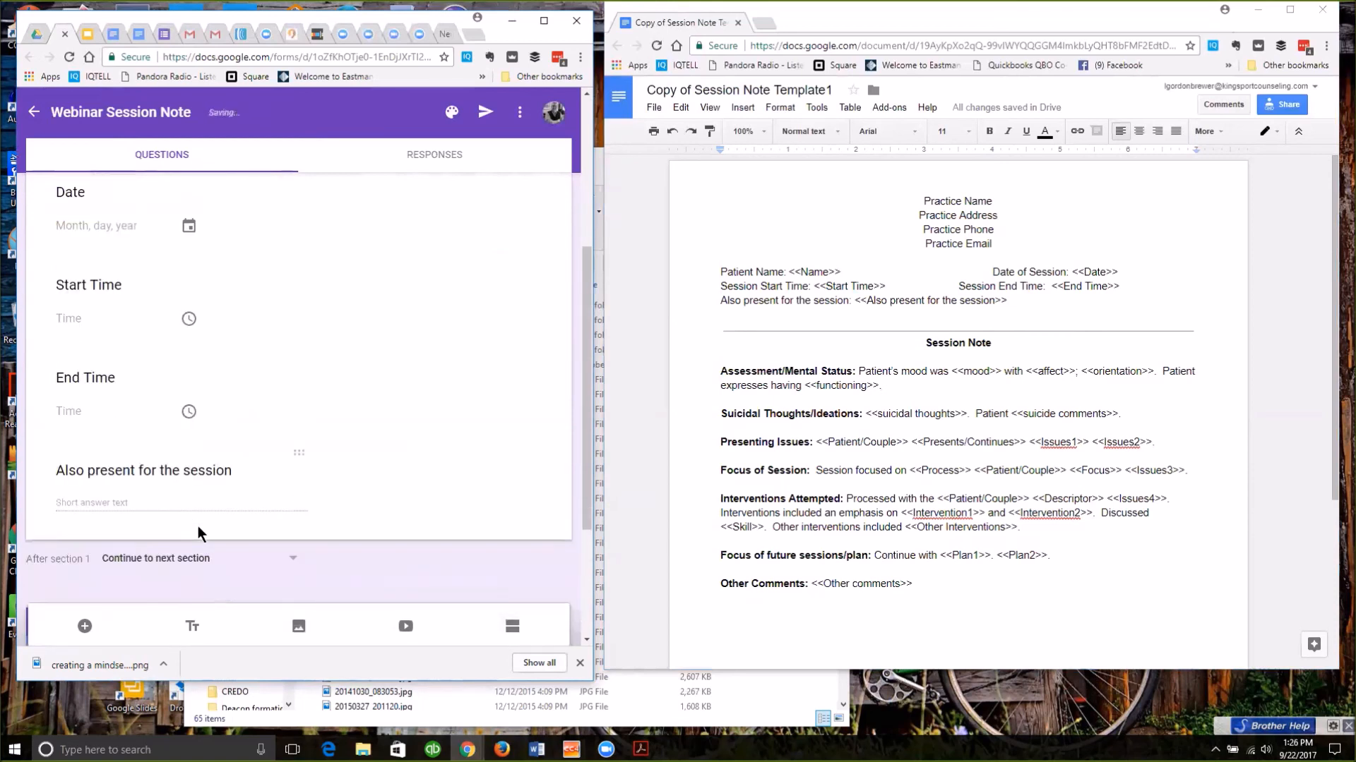
scroll(198, 536, down, 1)
click(141, 585)
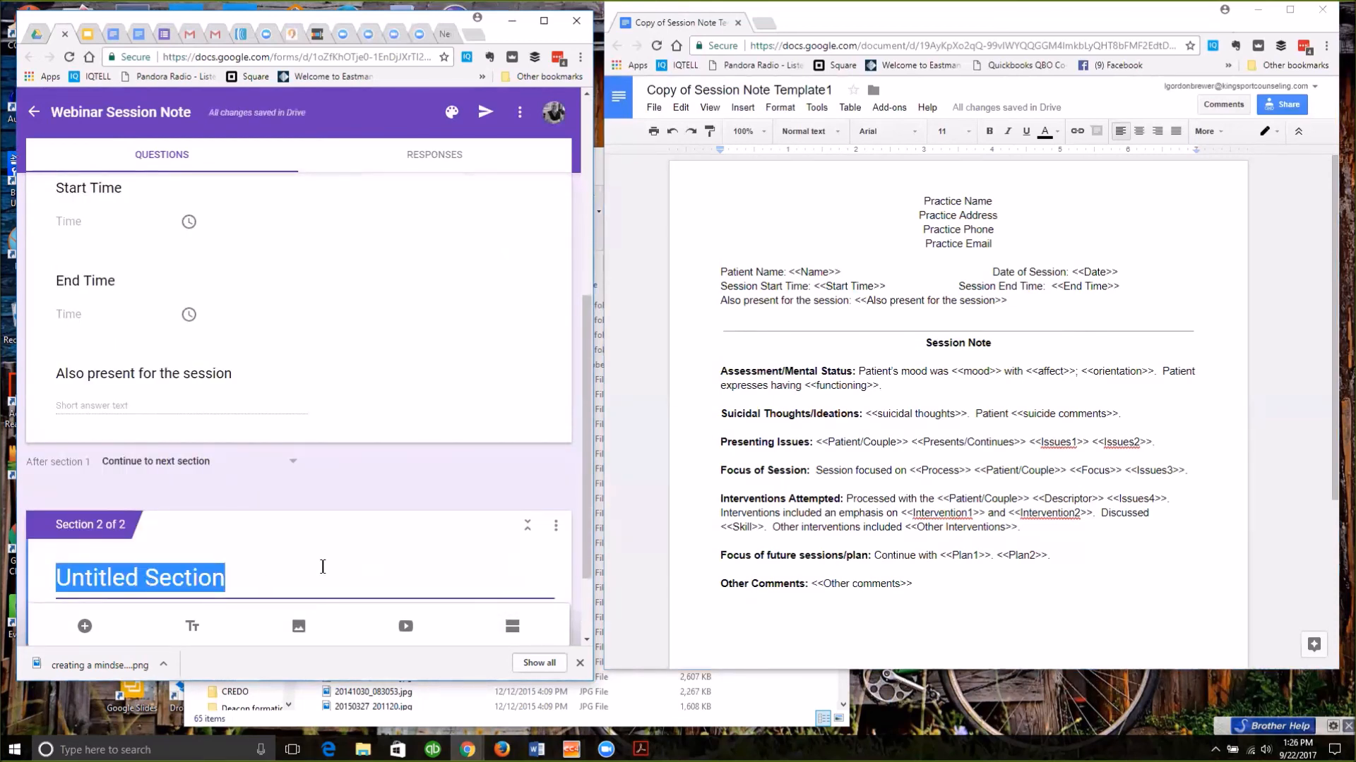
text(A)
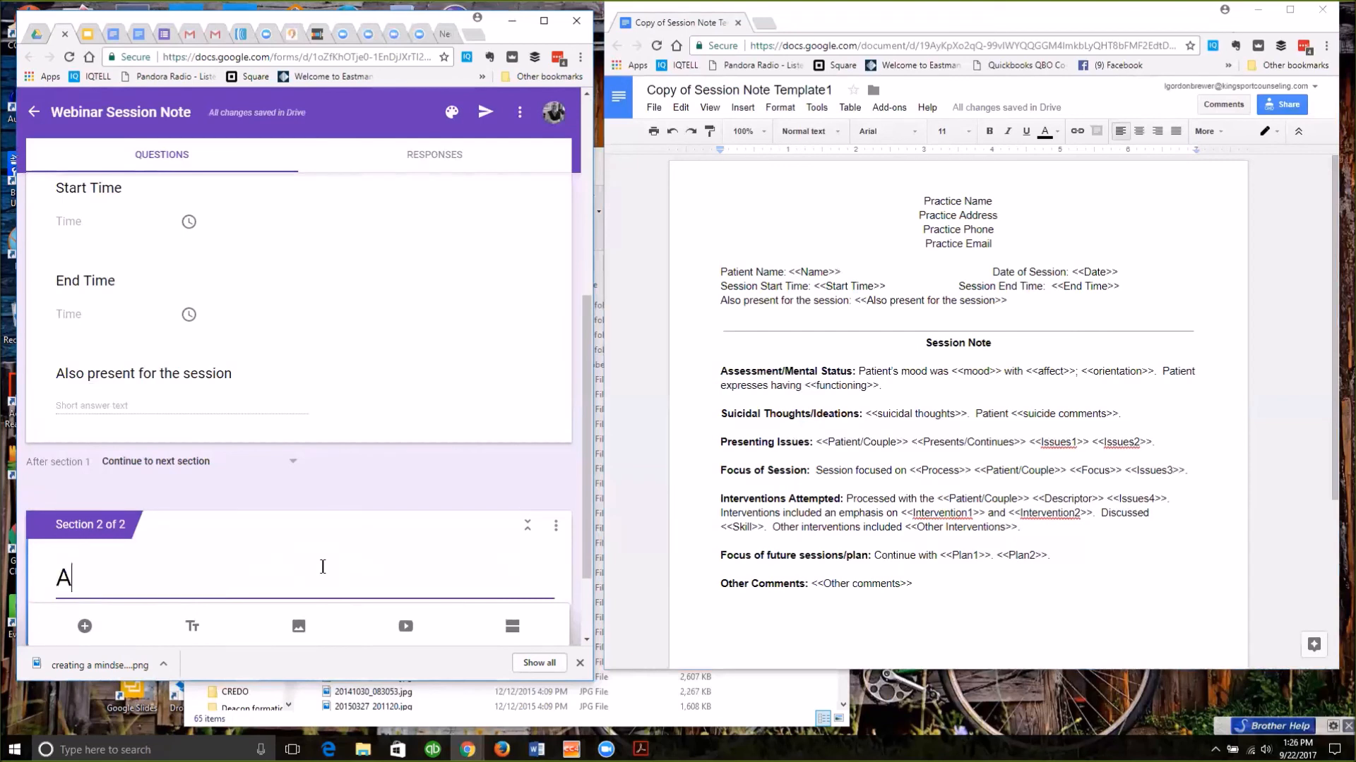
text(ssessment)
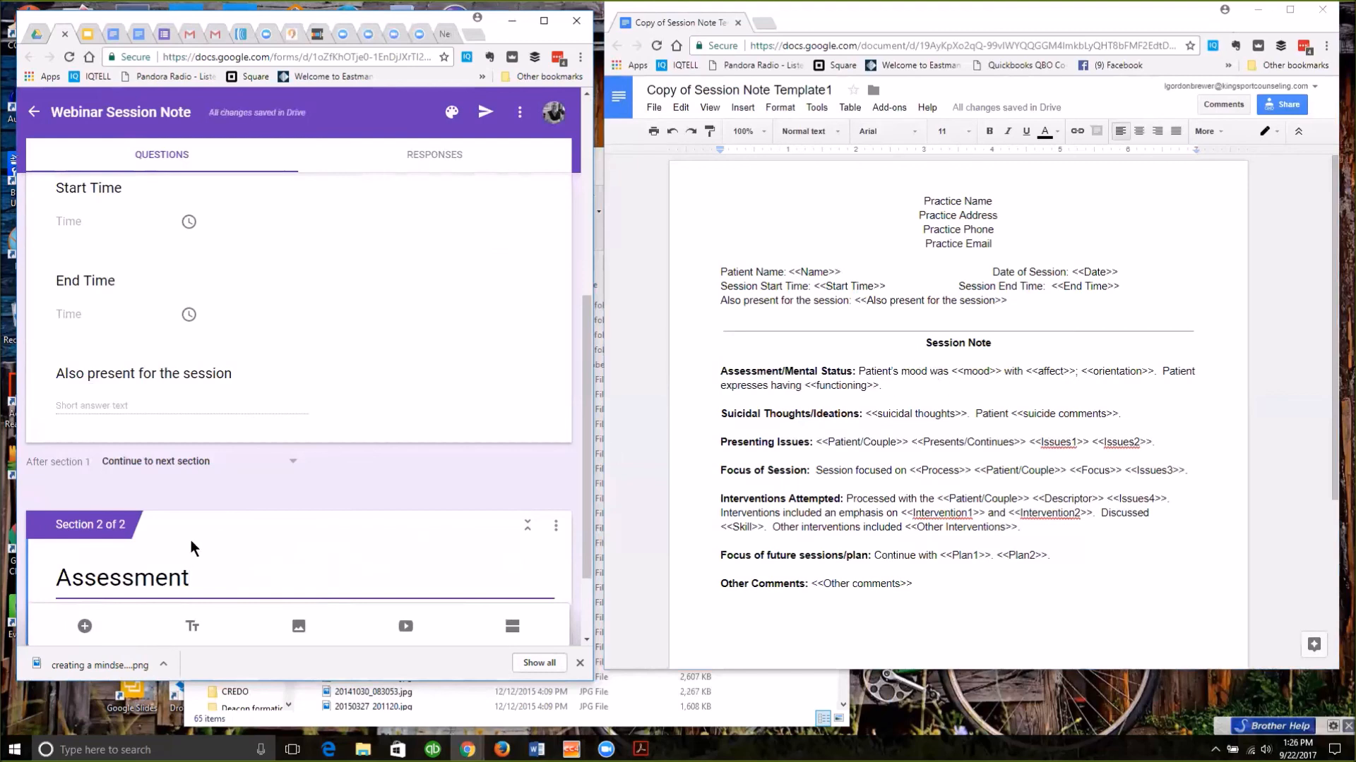
scroll(191, 547, down, 2)
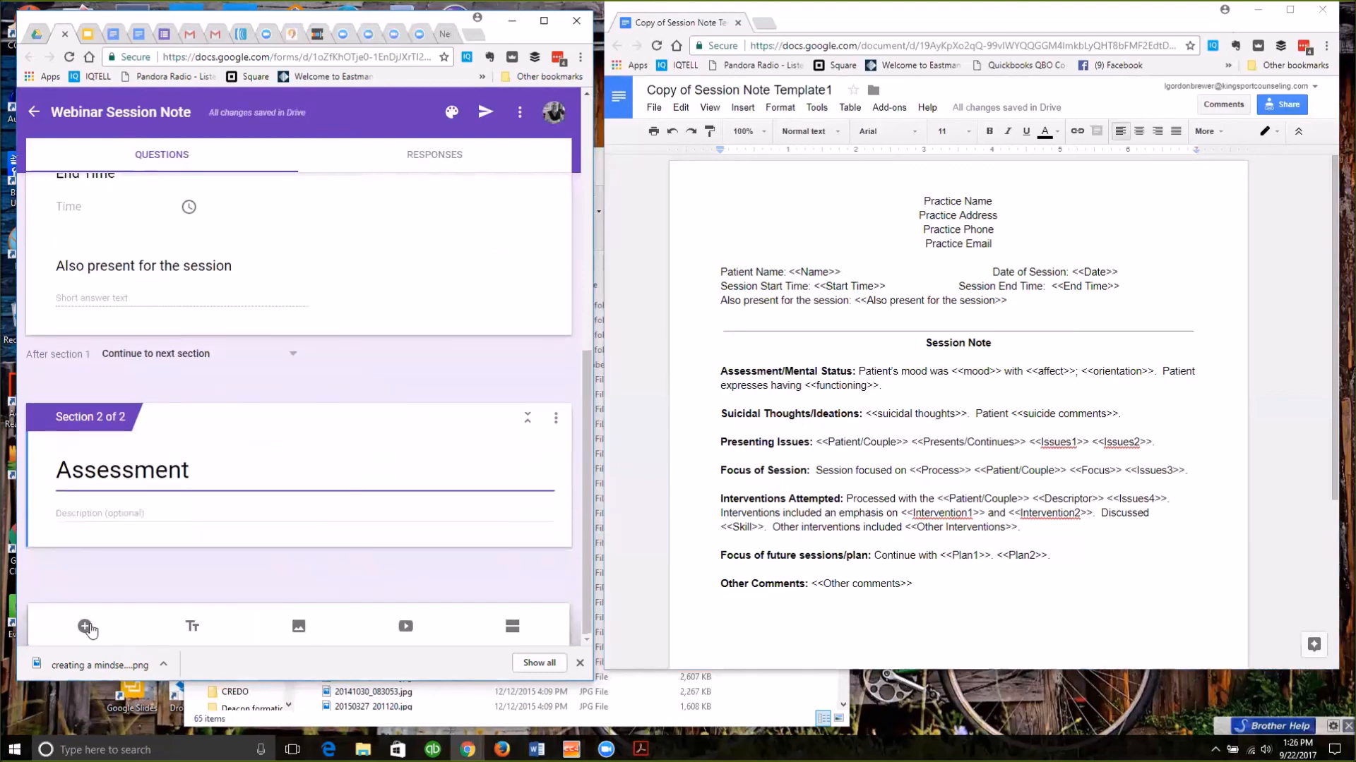
click(85, 626)
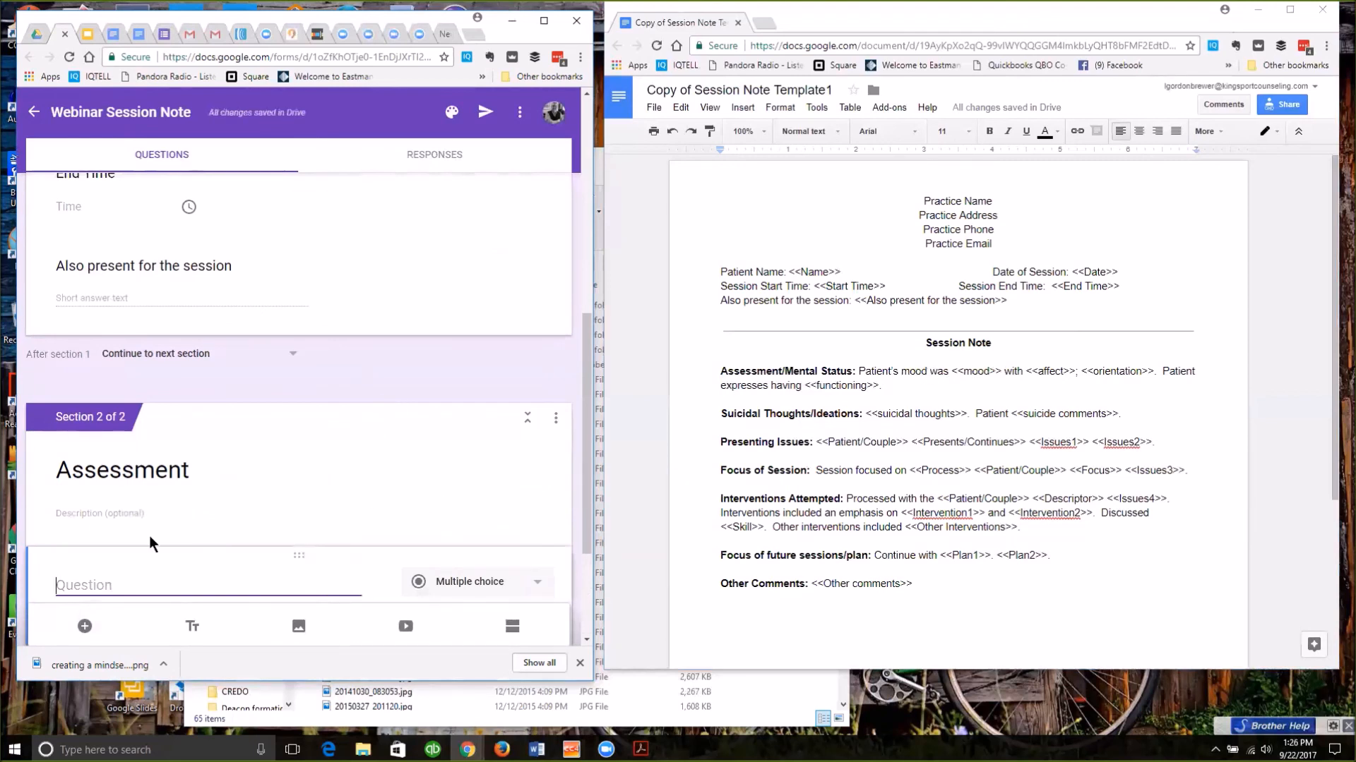
Look over the start of the existing Session Note Helper (Template) form, and return to the Webinar Session Note form.
click(163, 34)
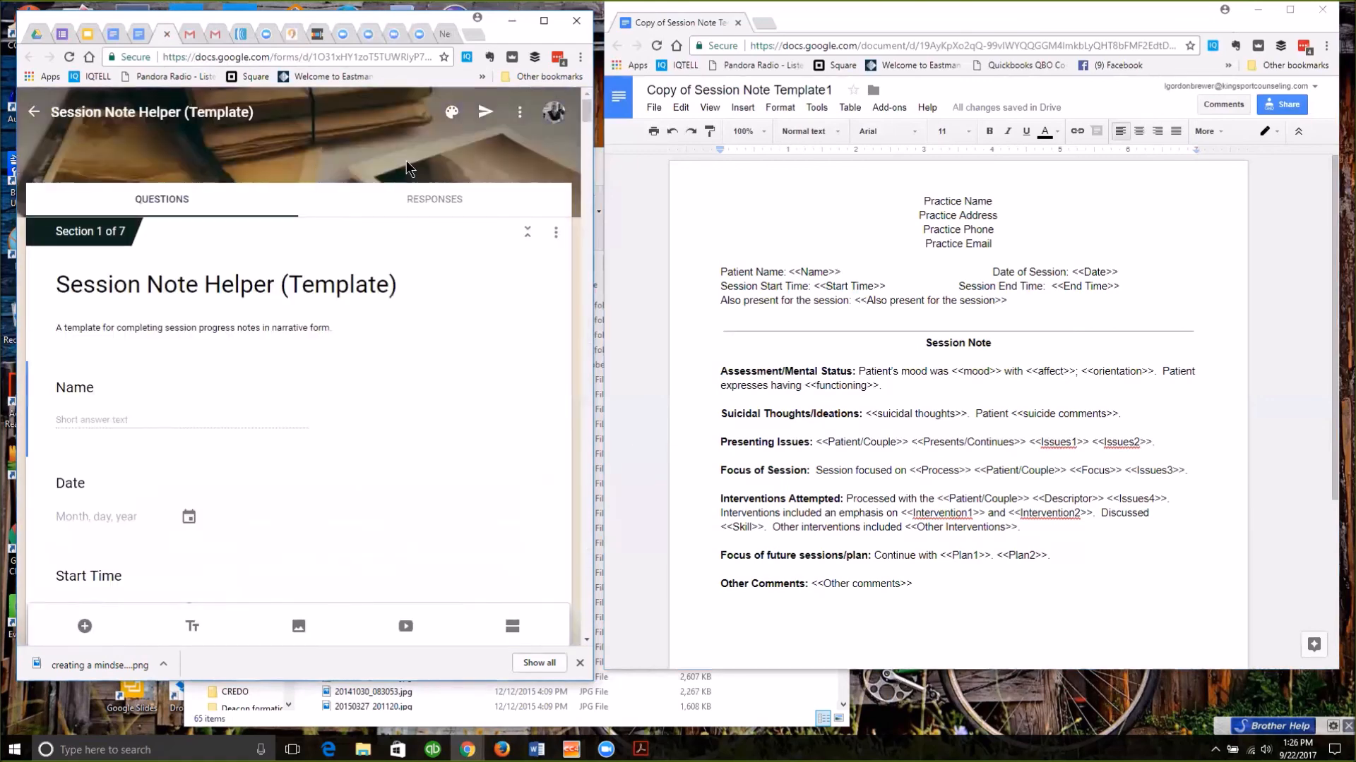
scroll(393, 234, down, 5)
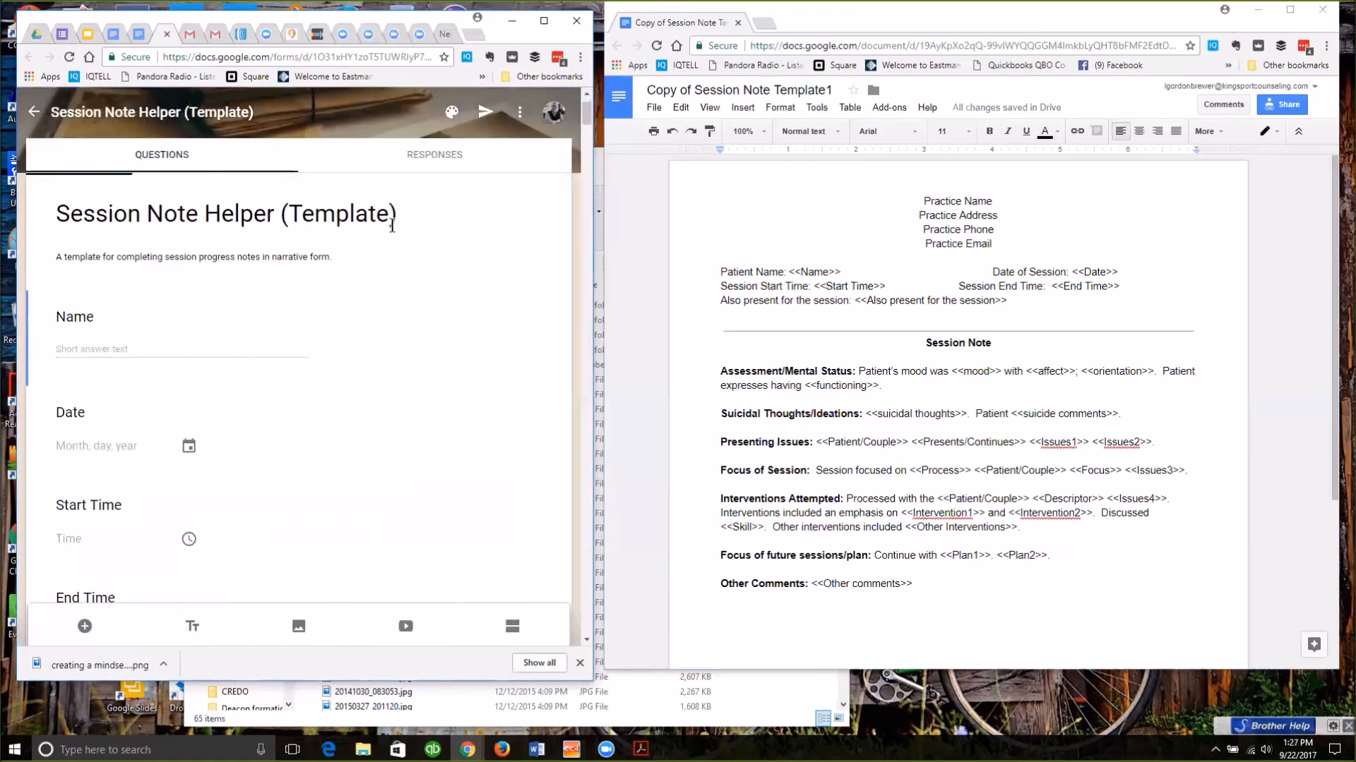
scroll(403, 408, up, 5)
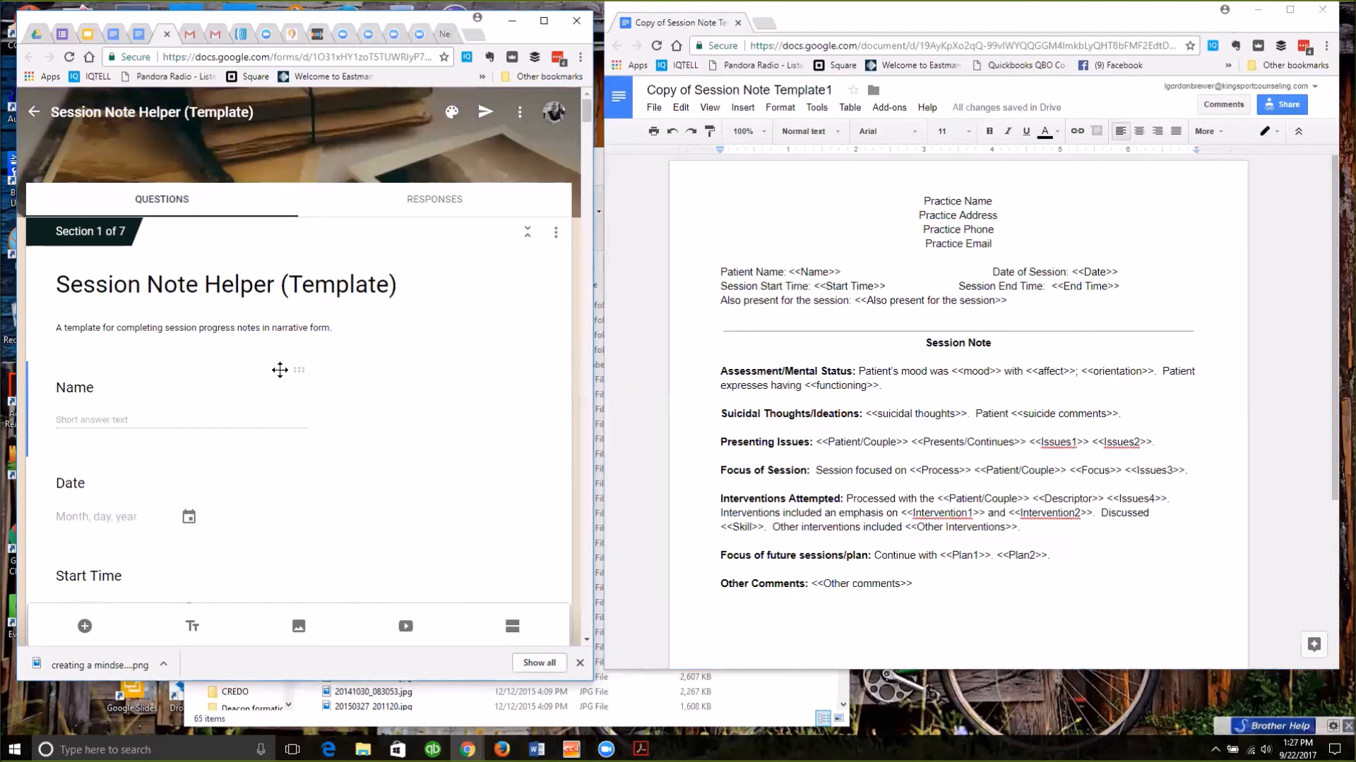
scroll(229, 392, down, 1)
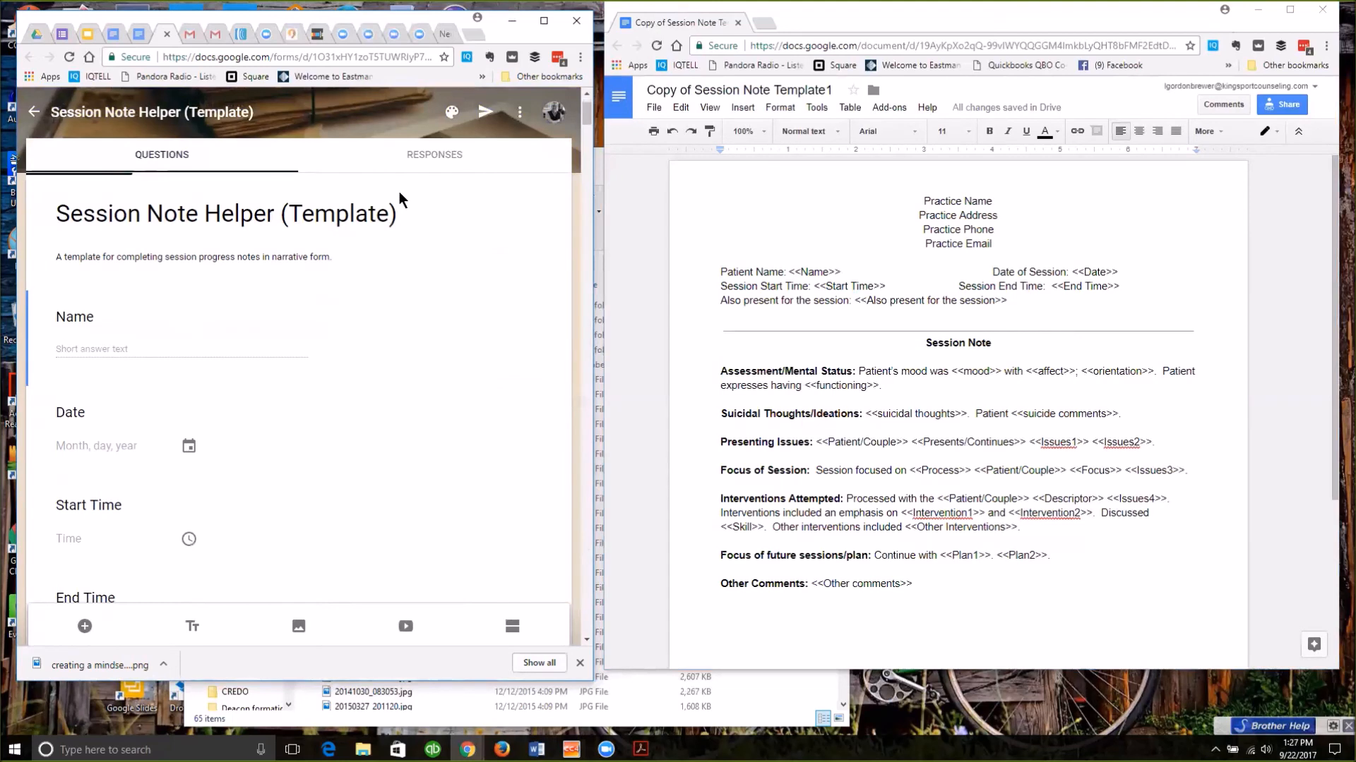
scroll(401, 208, up, 1)
scroll(401, 212, up, 1)
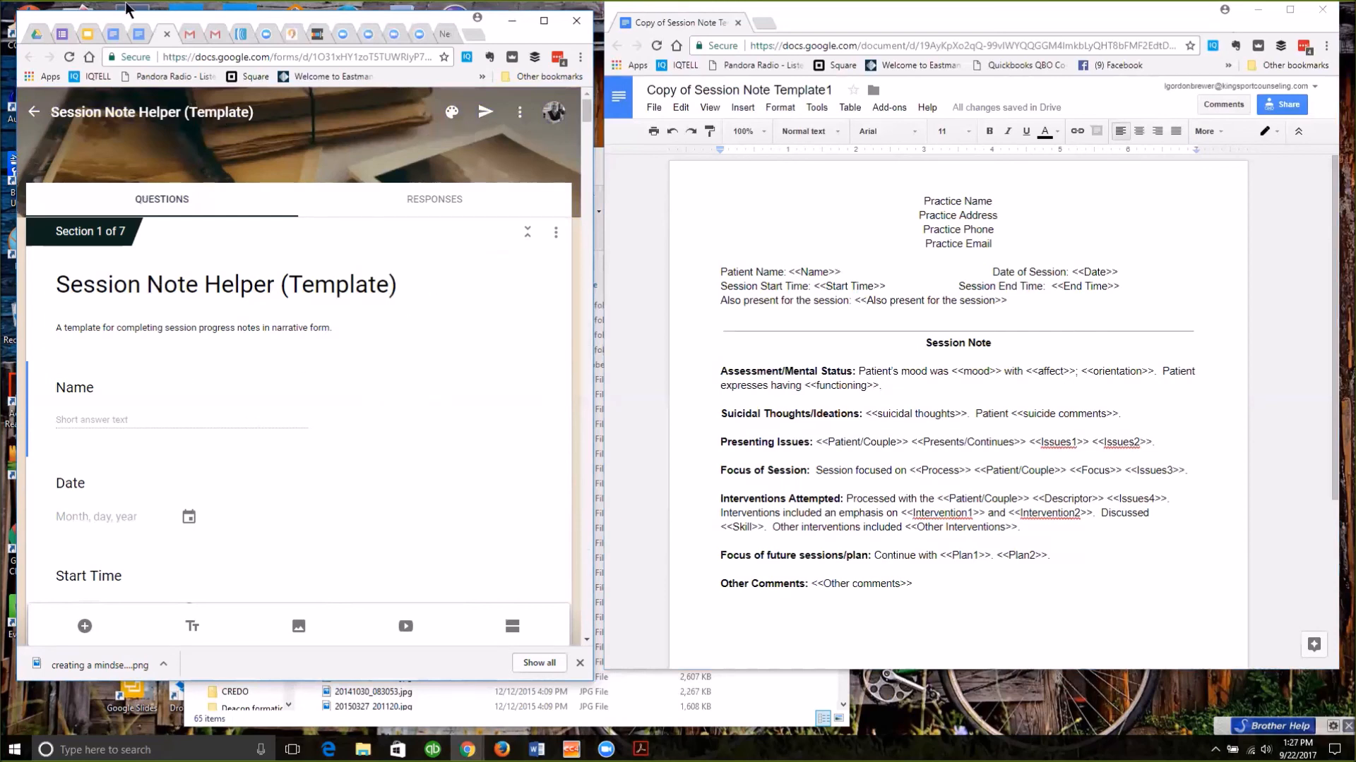
click(68, 48)
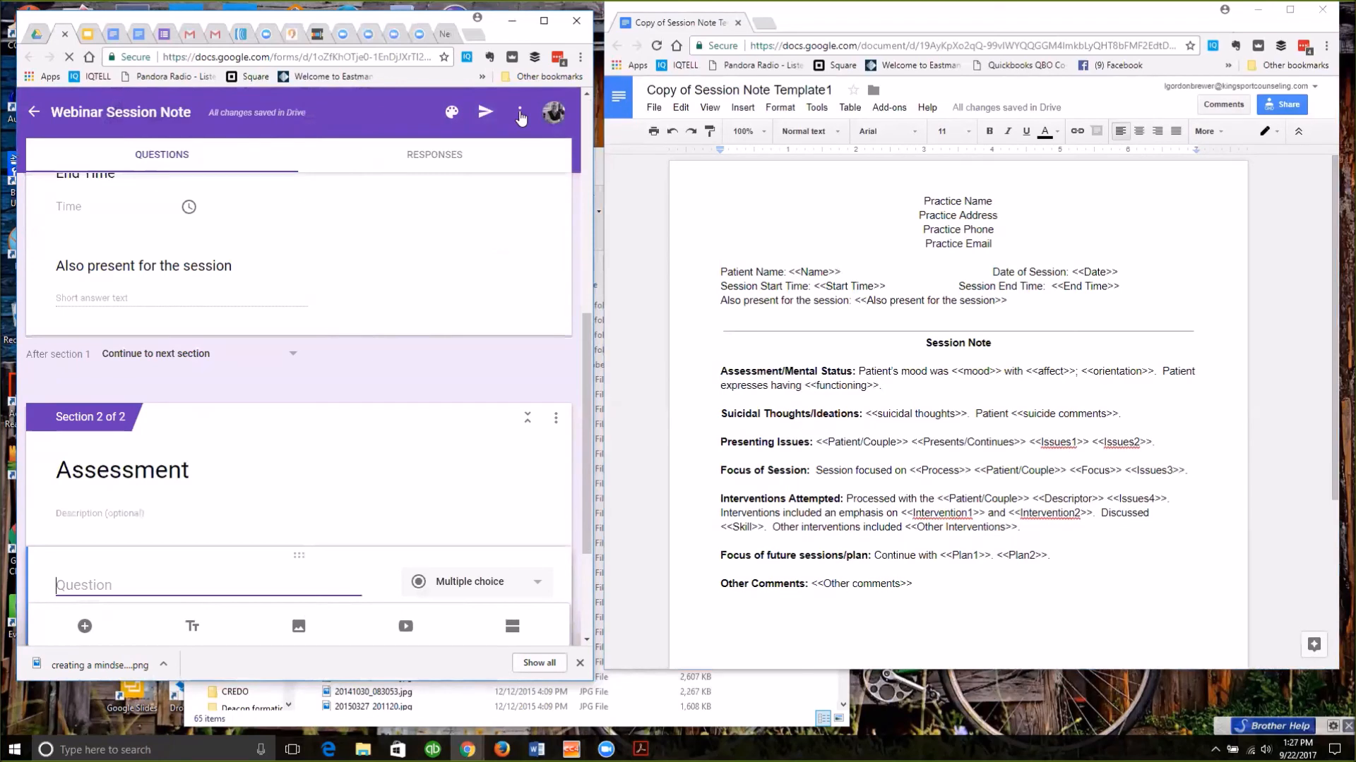
Widen the Webinar Session Note form's window to show its full set of header options.
click(521, 114)
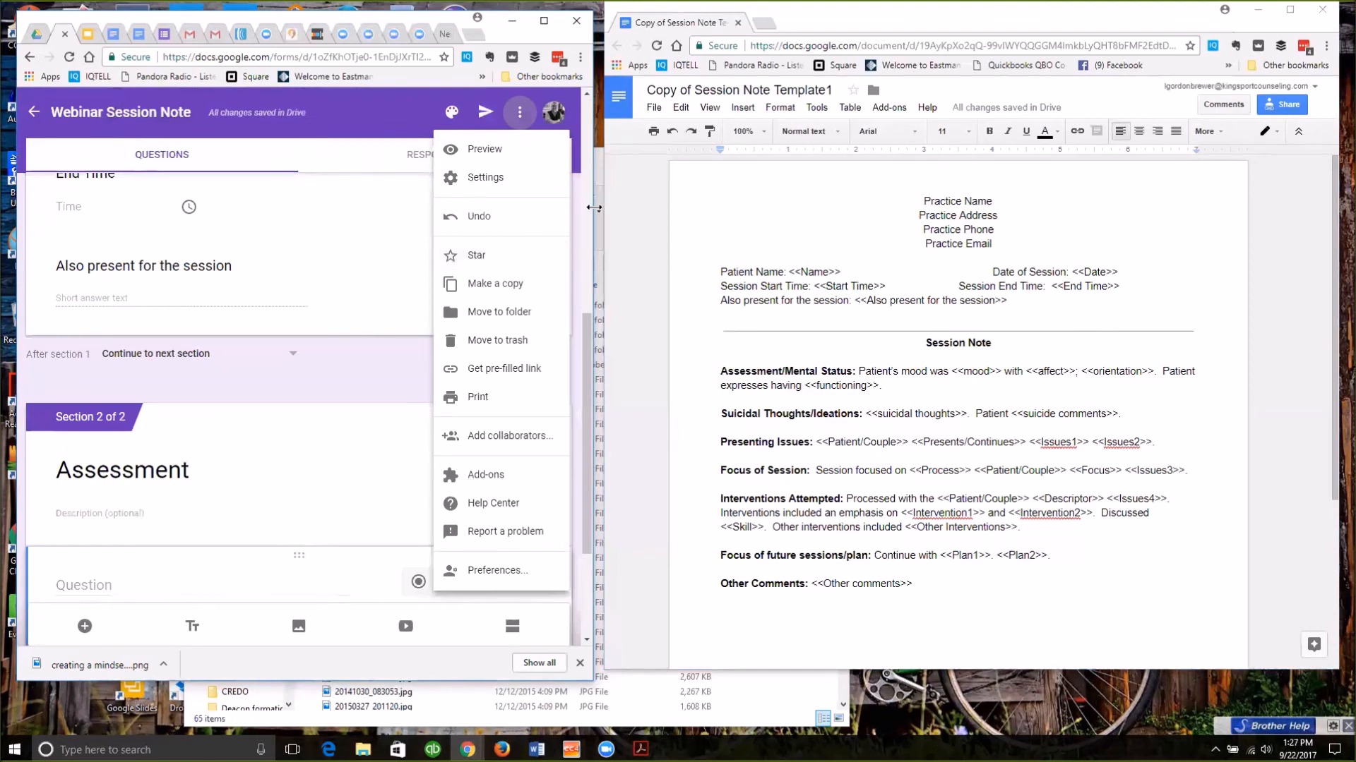
drag(593, 223, 1081, 220)
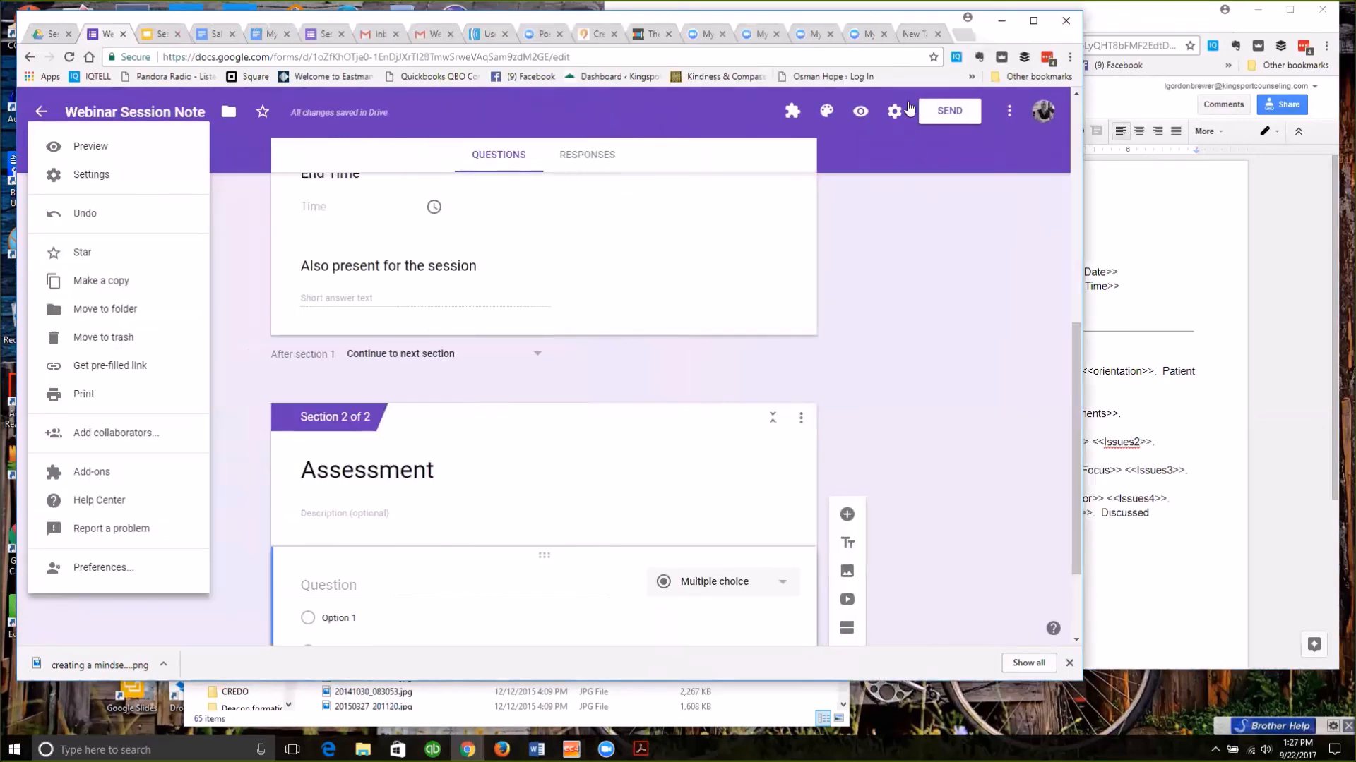
click(1009, 118)
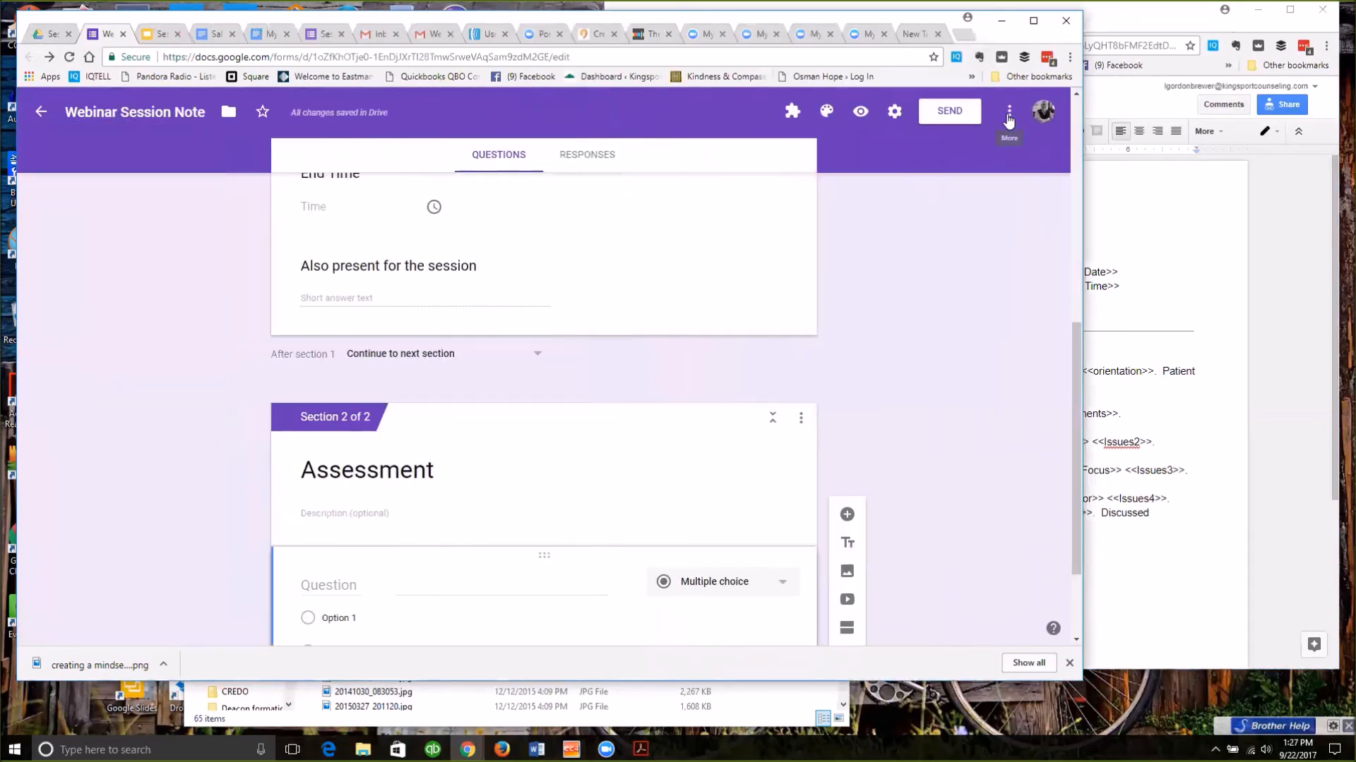
Open the add-ons gallery, view the Form Publisher entry, and close the gallery.
click(1010, 113)
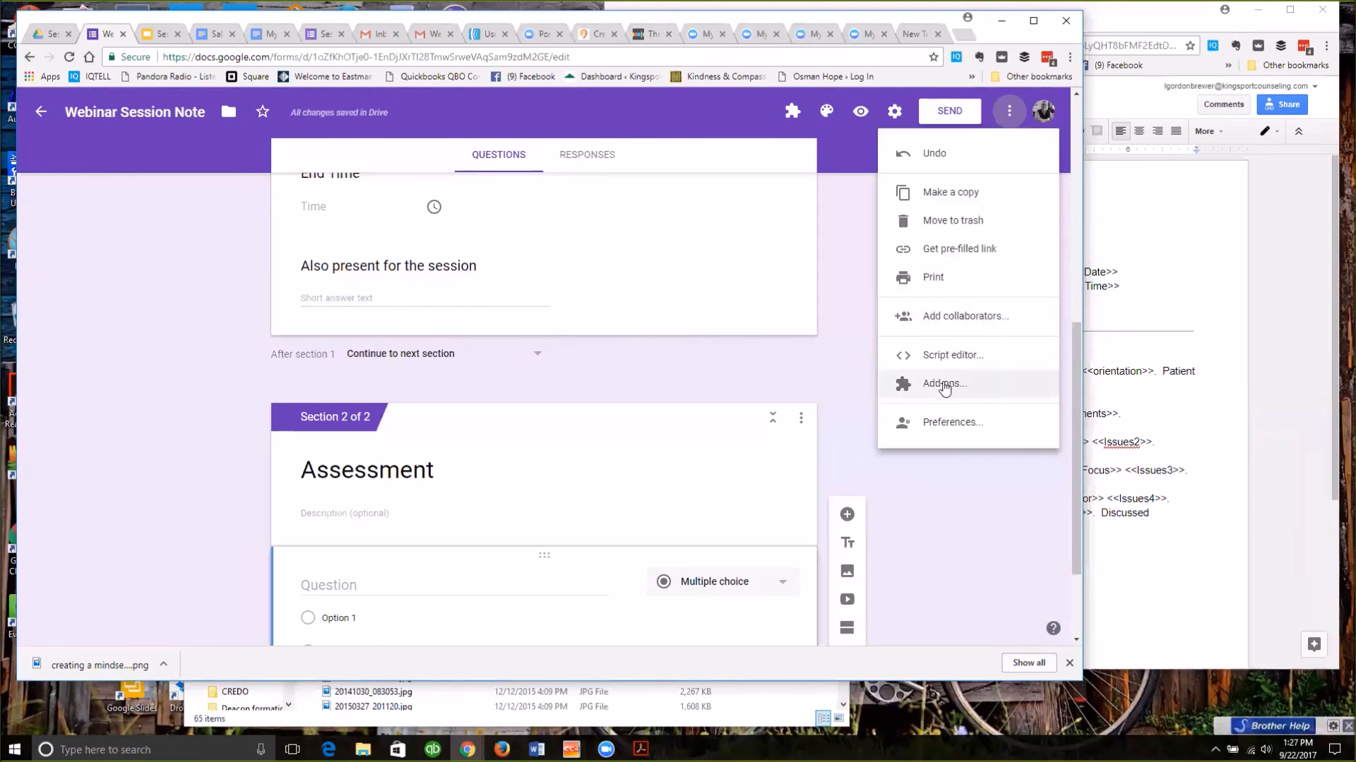
click(943, 385)
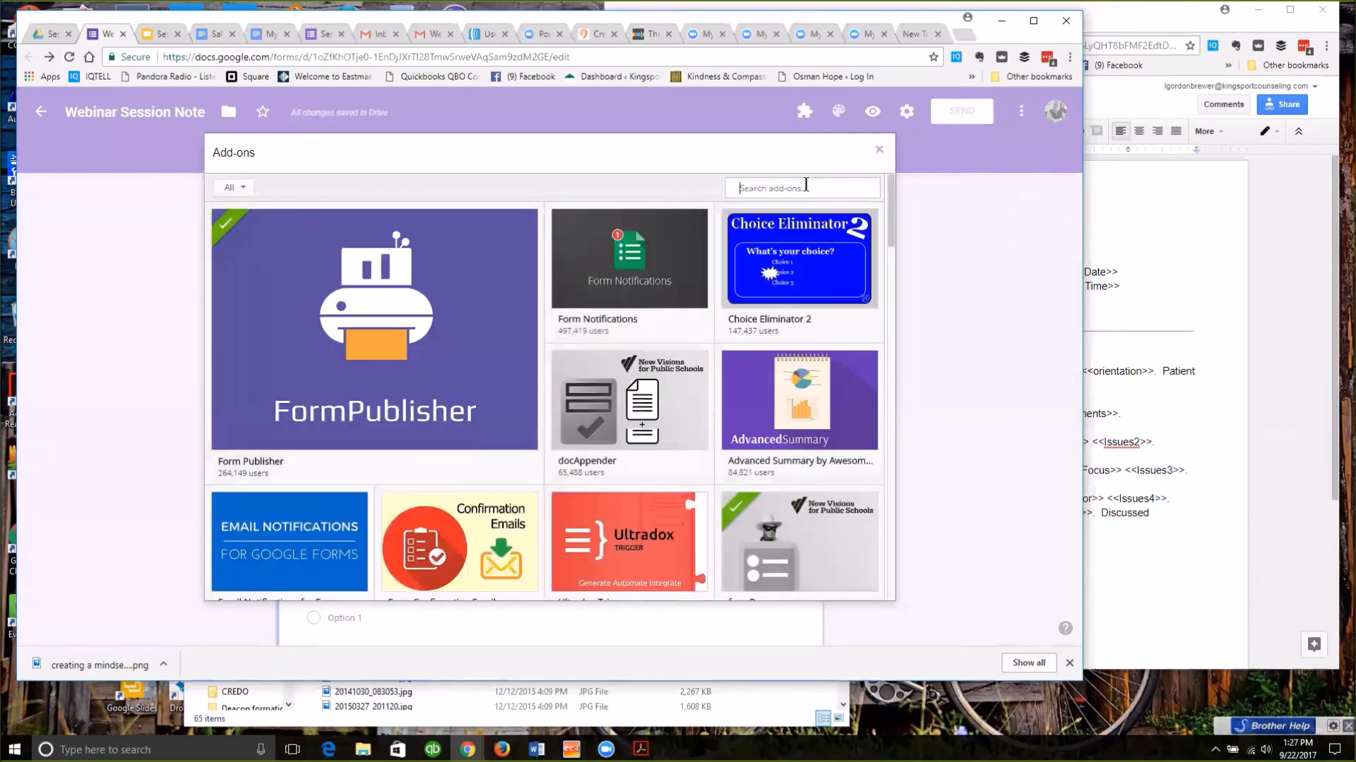
mouse_move(413, 334)
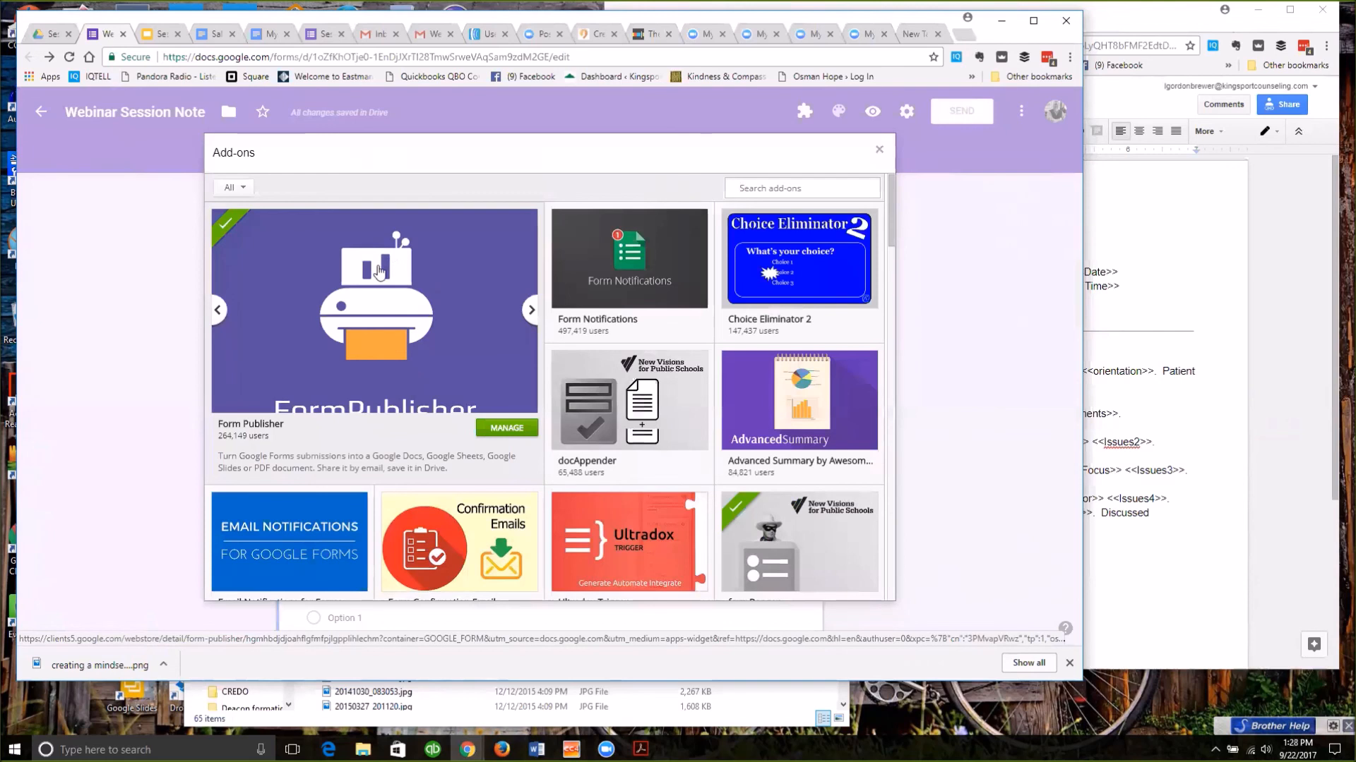
click(879, 152)
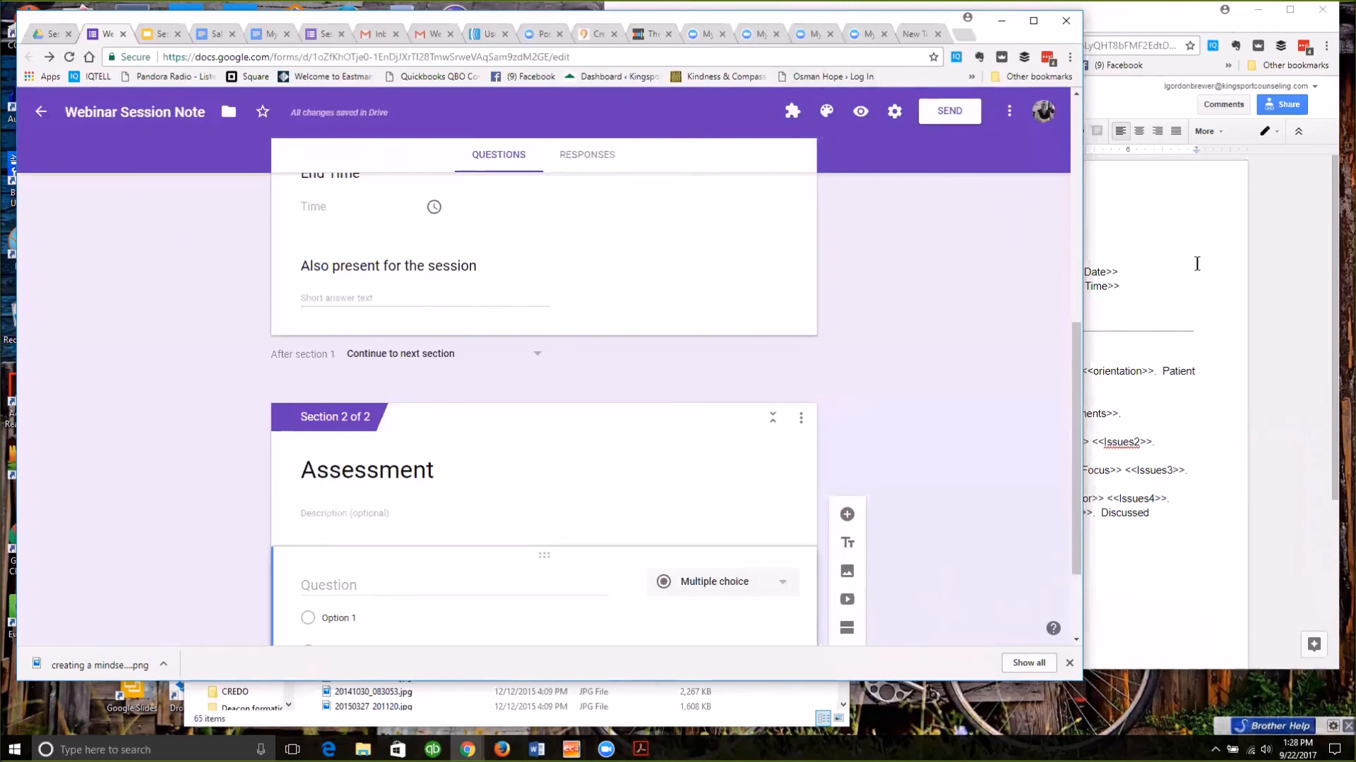
Glance at the session note template document, return to the Webinar Session Note form, and start the Form Publisher setup.
click(1114, 323)
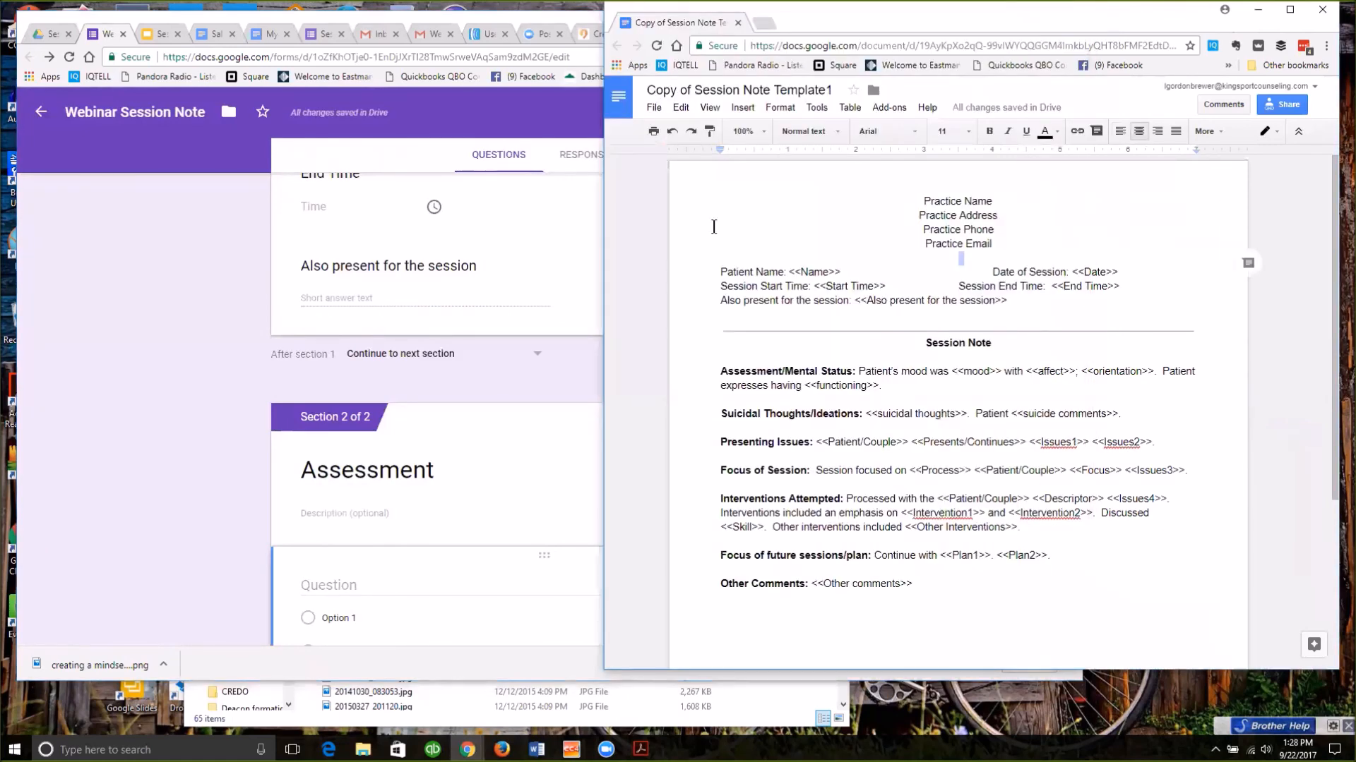
click(548, 240)
click(790, 111)
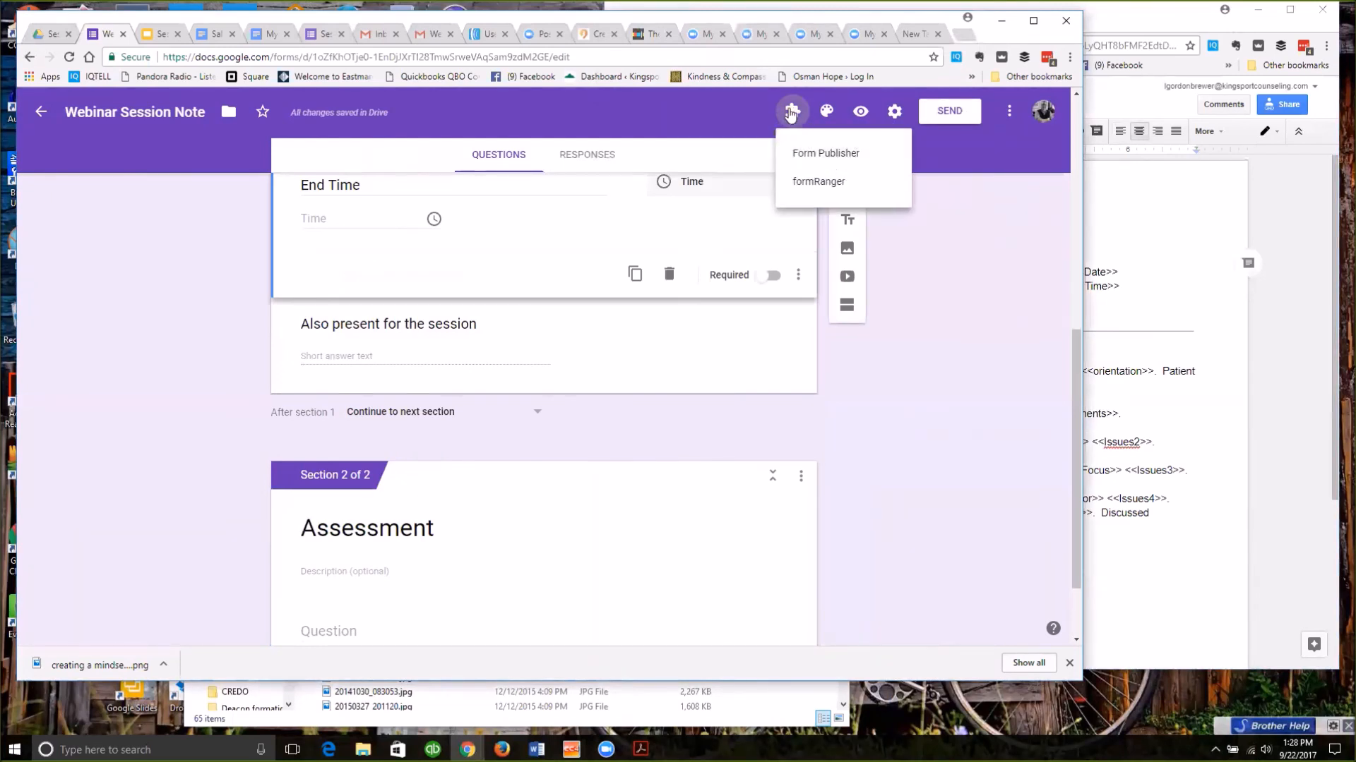
click(828, 152)
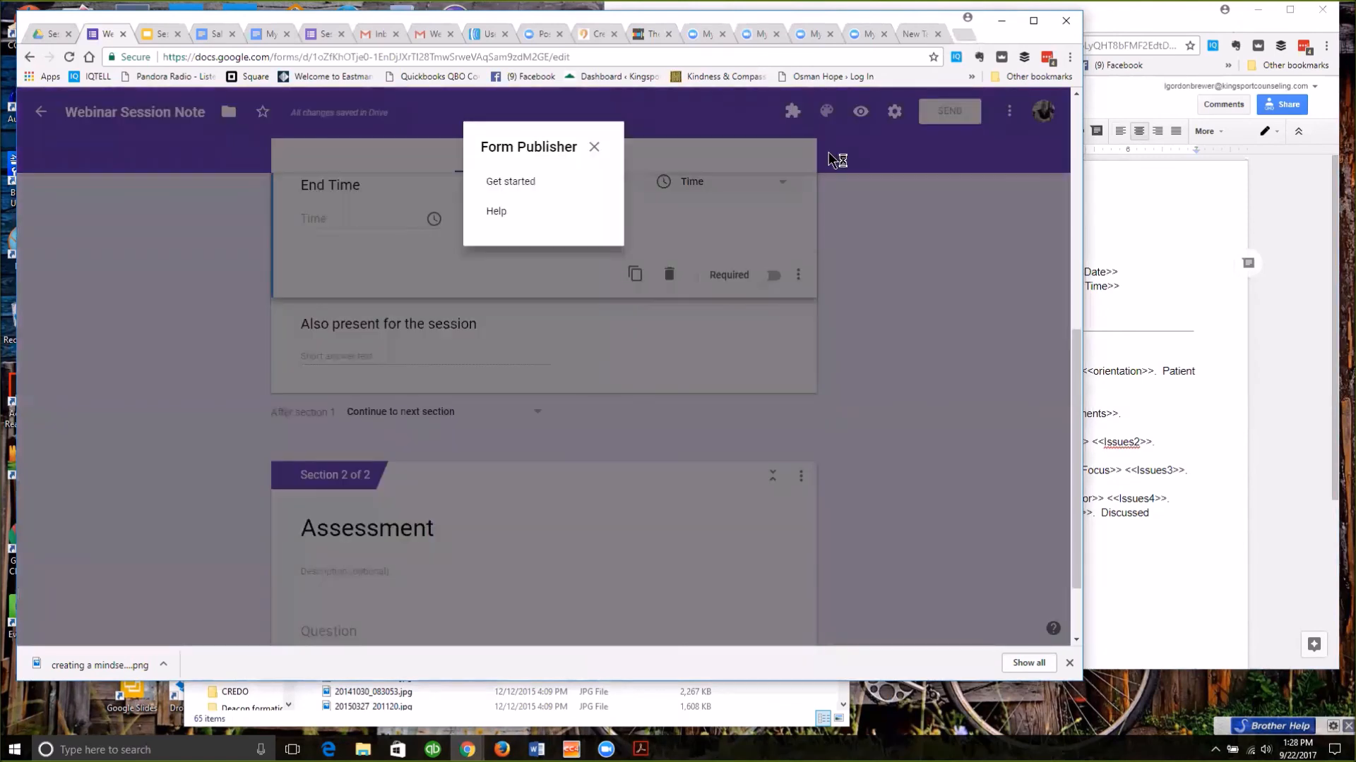
click(514, 185)
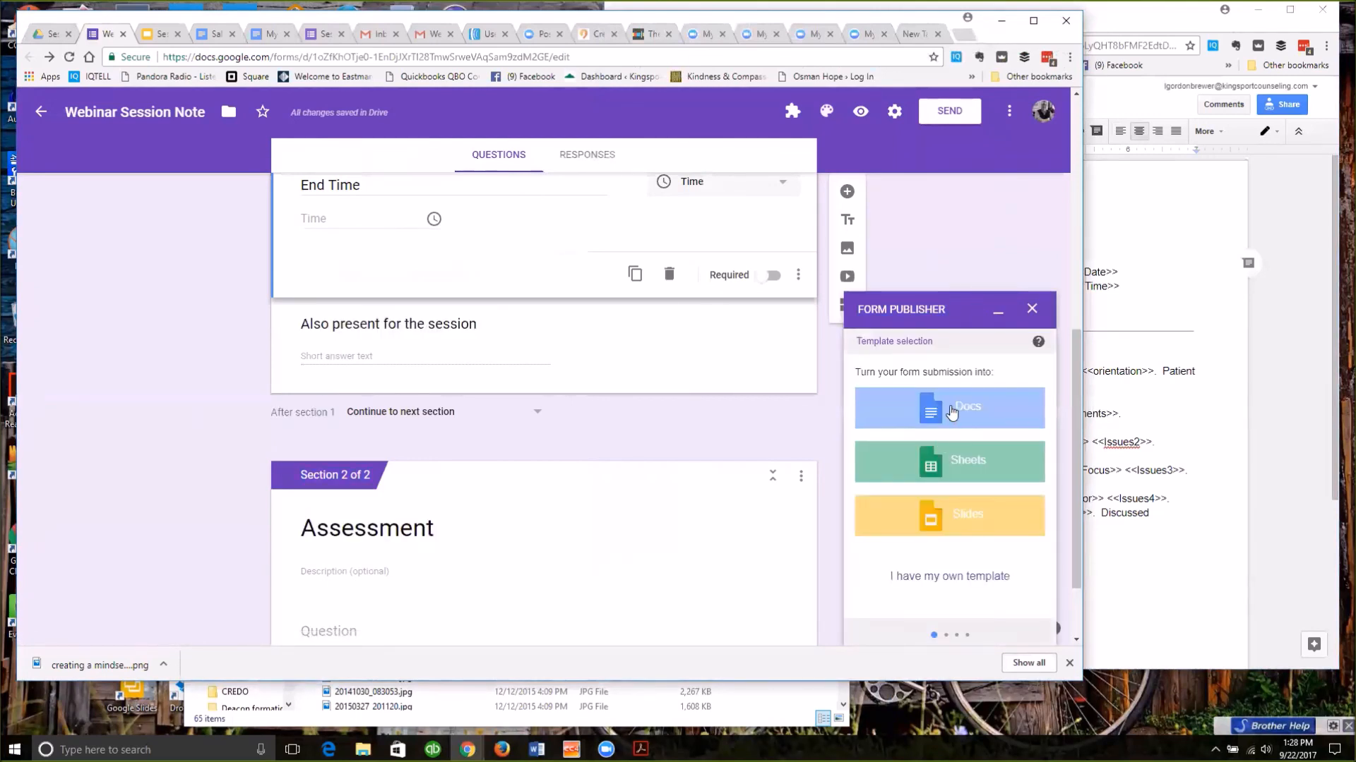
Use the existing document Copy of Session Note Template1 as the form's Form Publisher template.
click(948, 579)
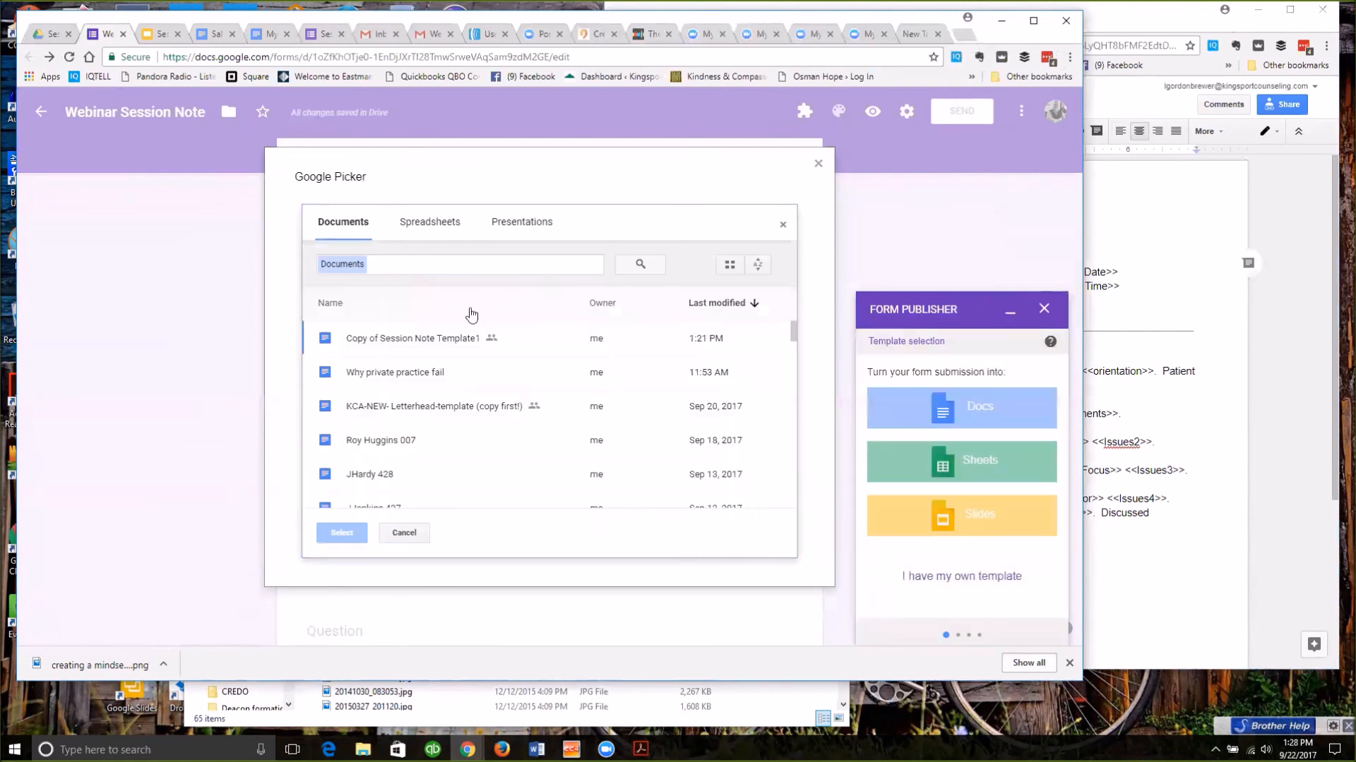
click(435, 334)
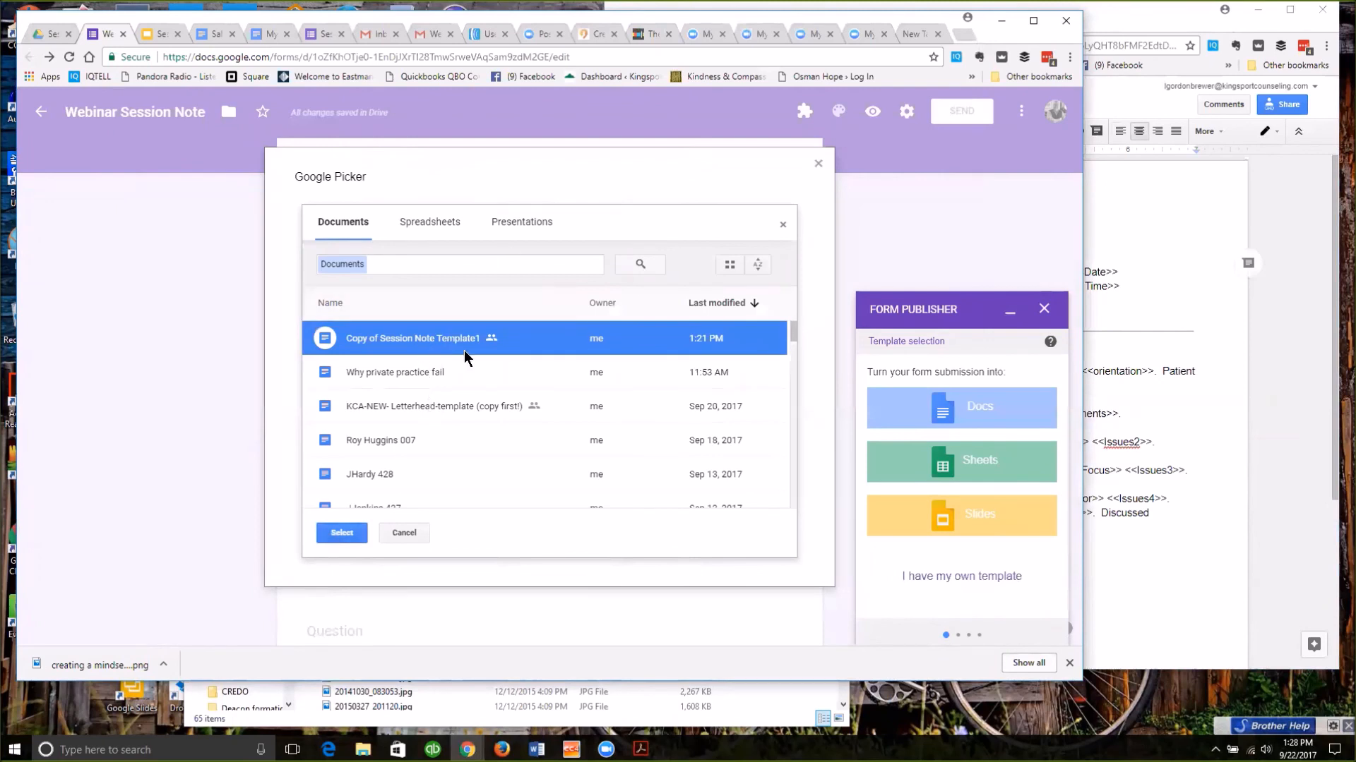
click(342, 534)
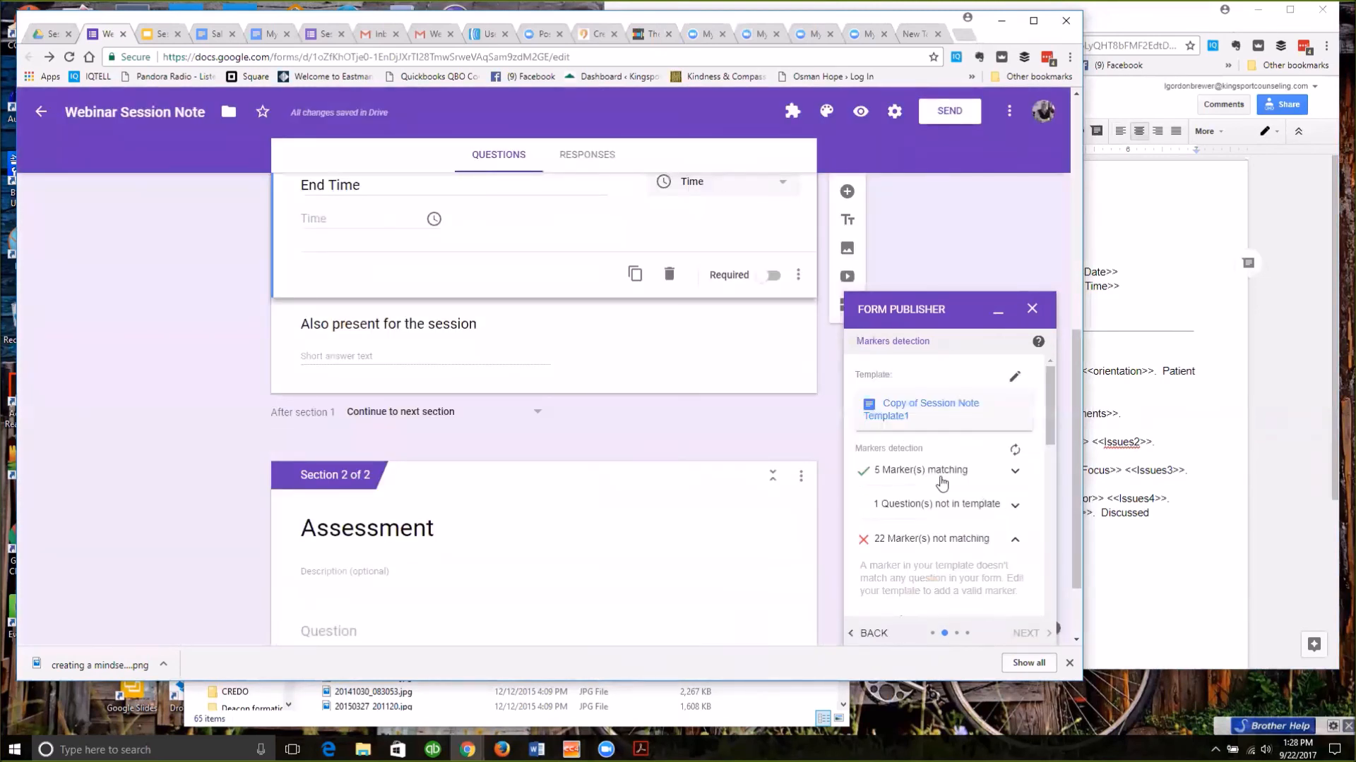
Review Form Publisher's marker detection results, including the list of template markers that match no form question.
drag(1049, 415, 1047, 429)
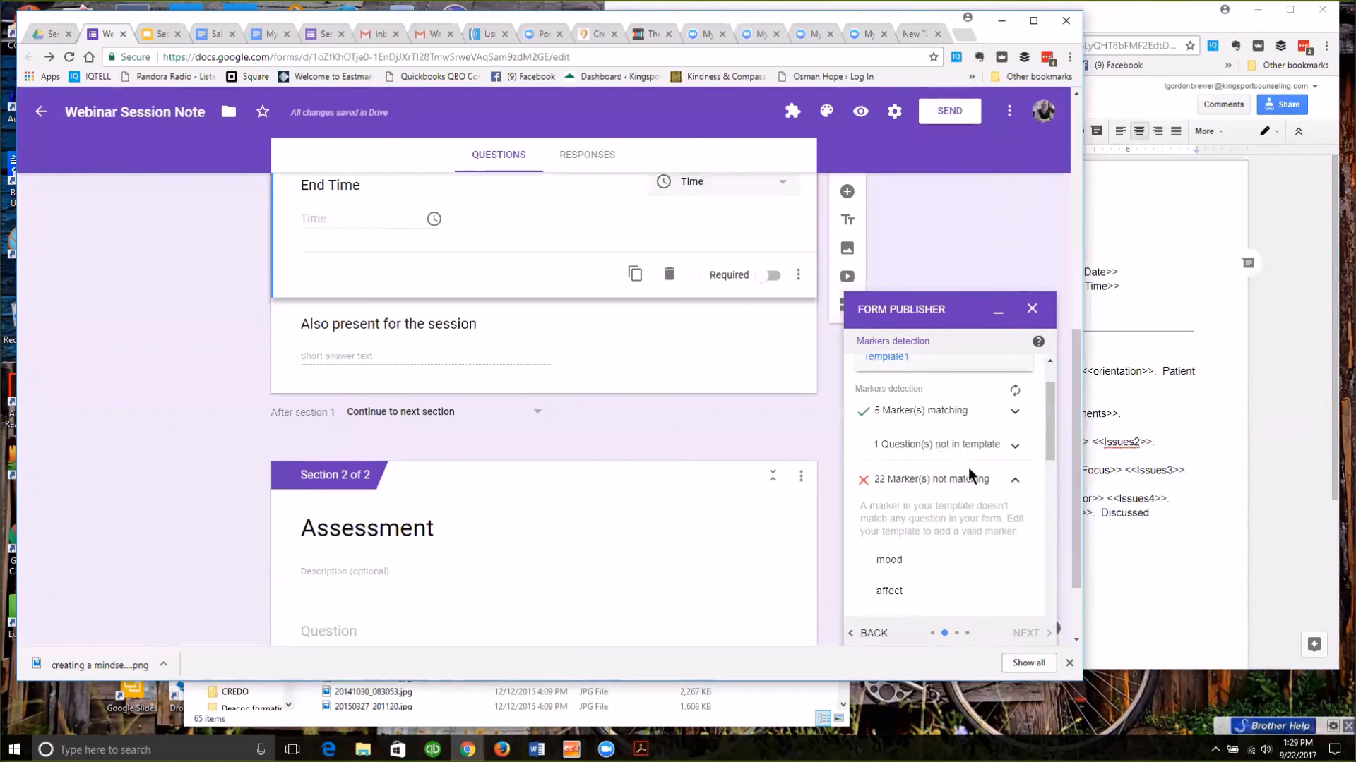
scroll(939, 484, down, 3)
scroll(943, 486, down, 4)
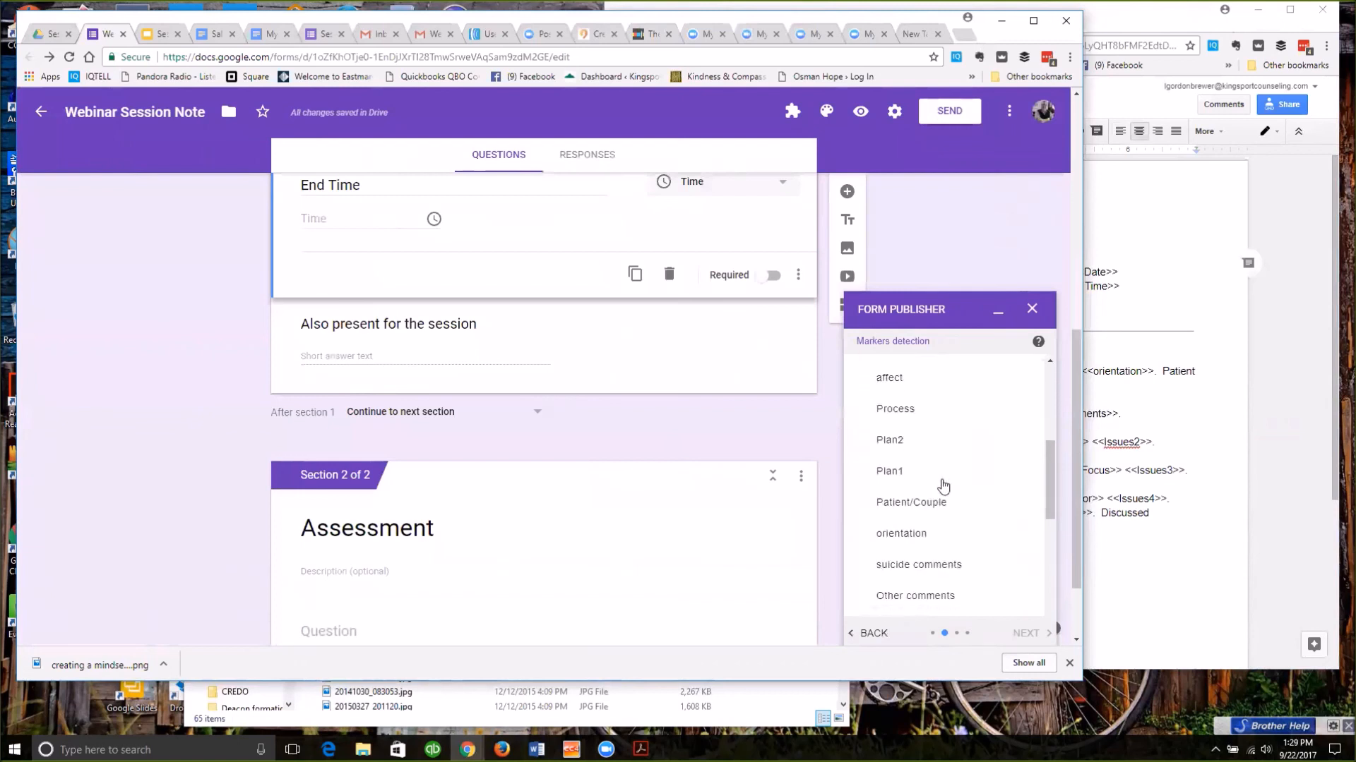
scroll(943, 486, up, 8)
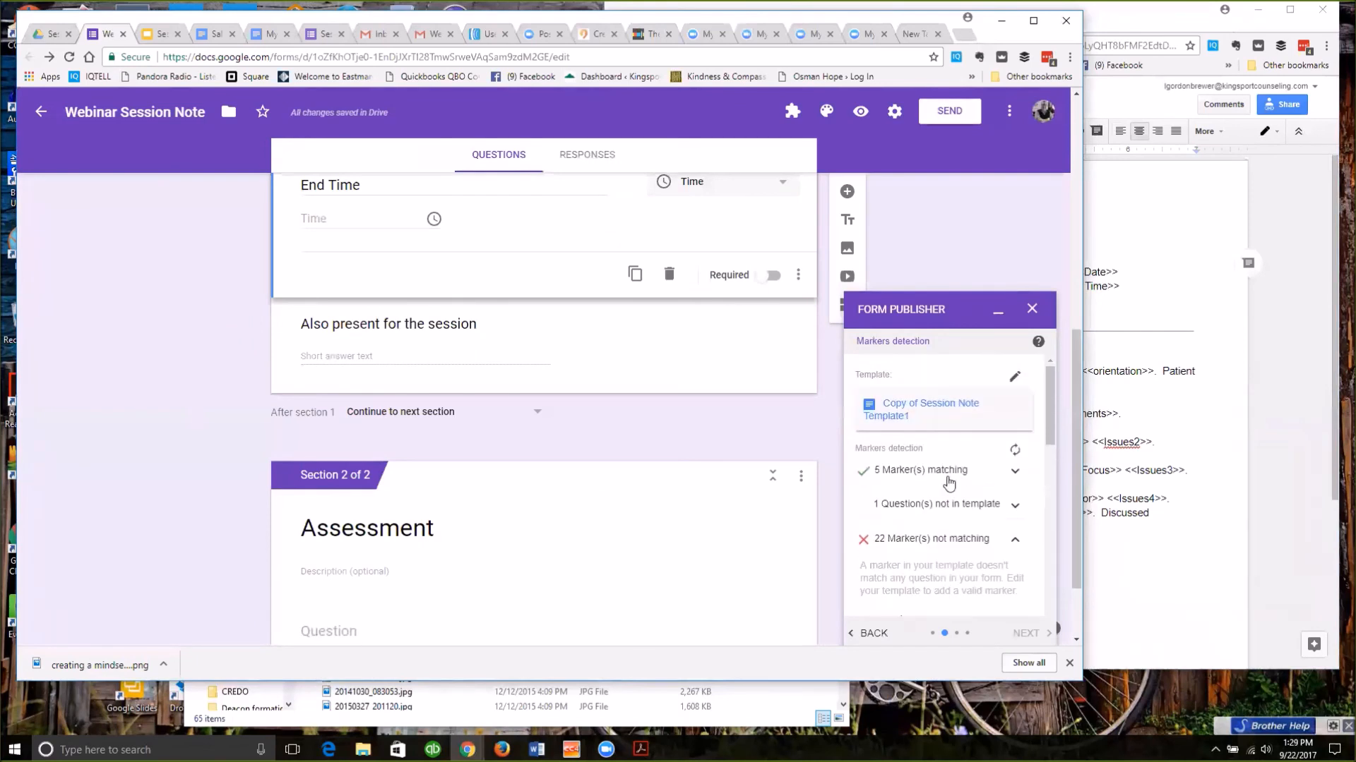
scroll(940, 504, down, 7)
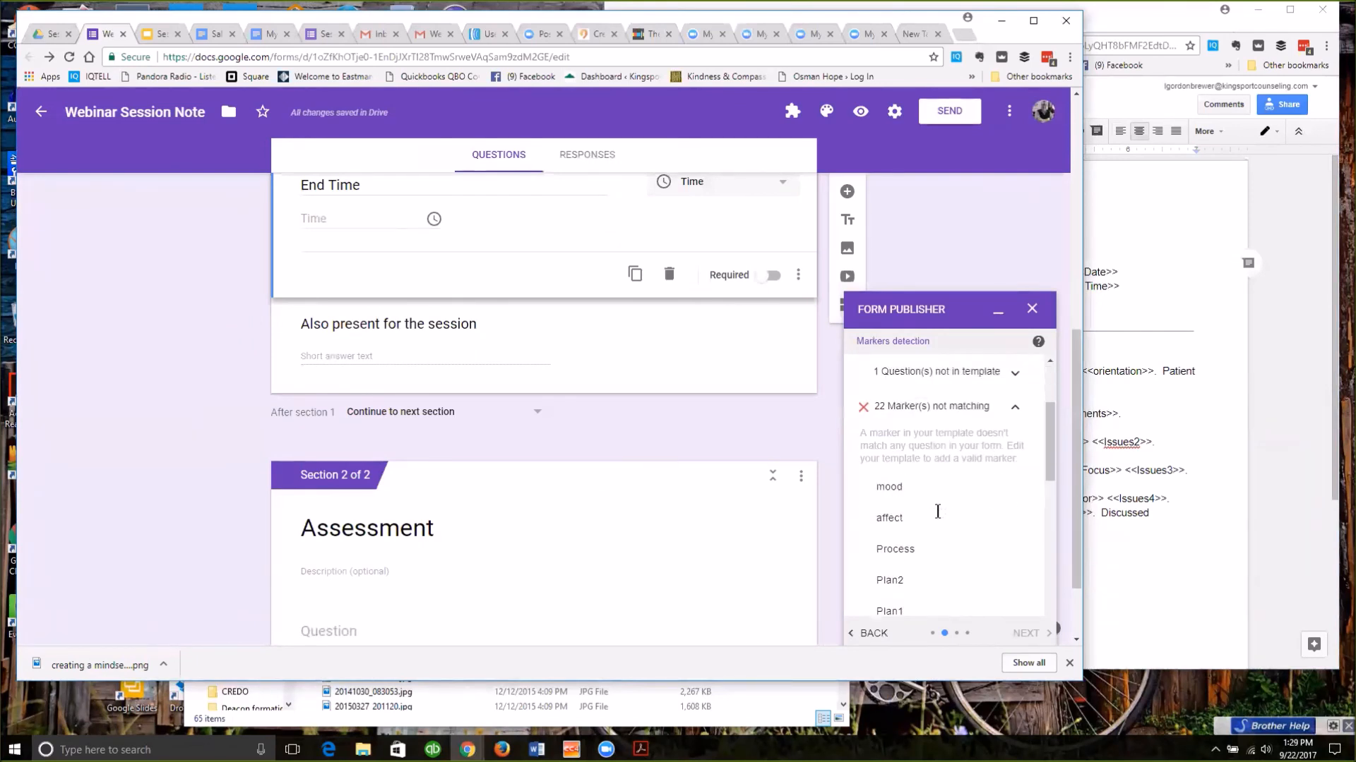
scroll(938, 511, down, 2)
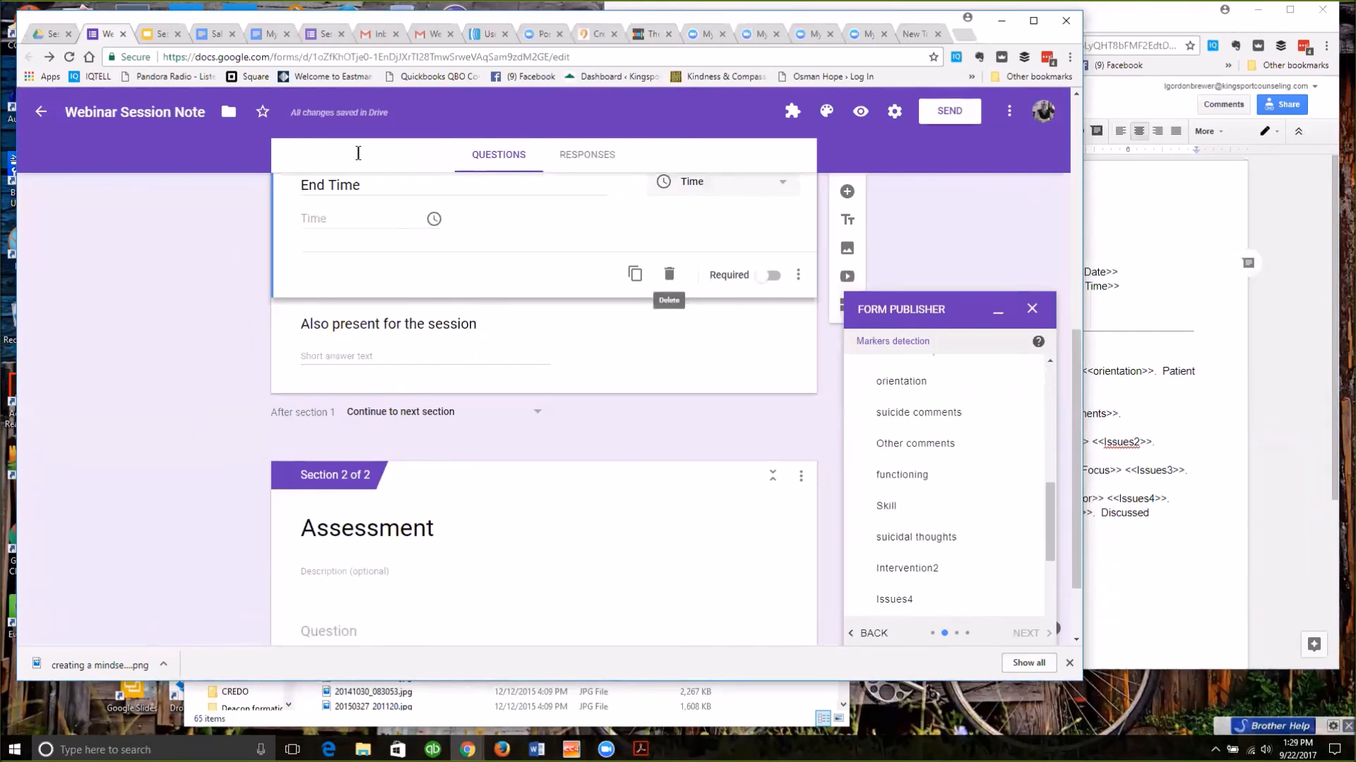
scroll(1016, 530, up, 12)
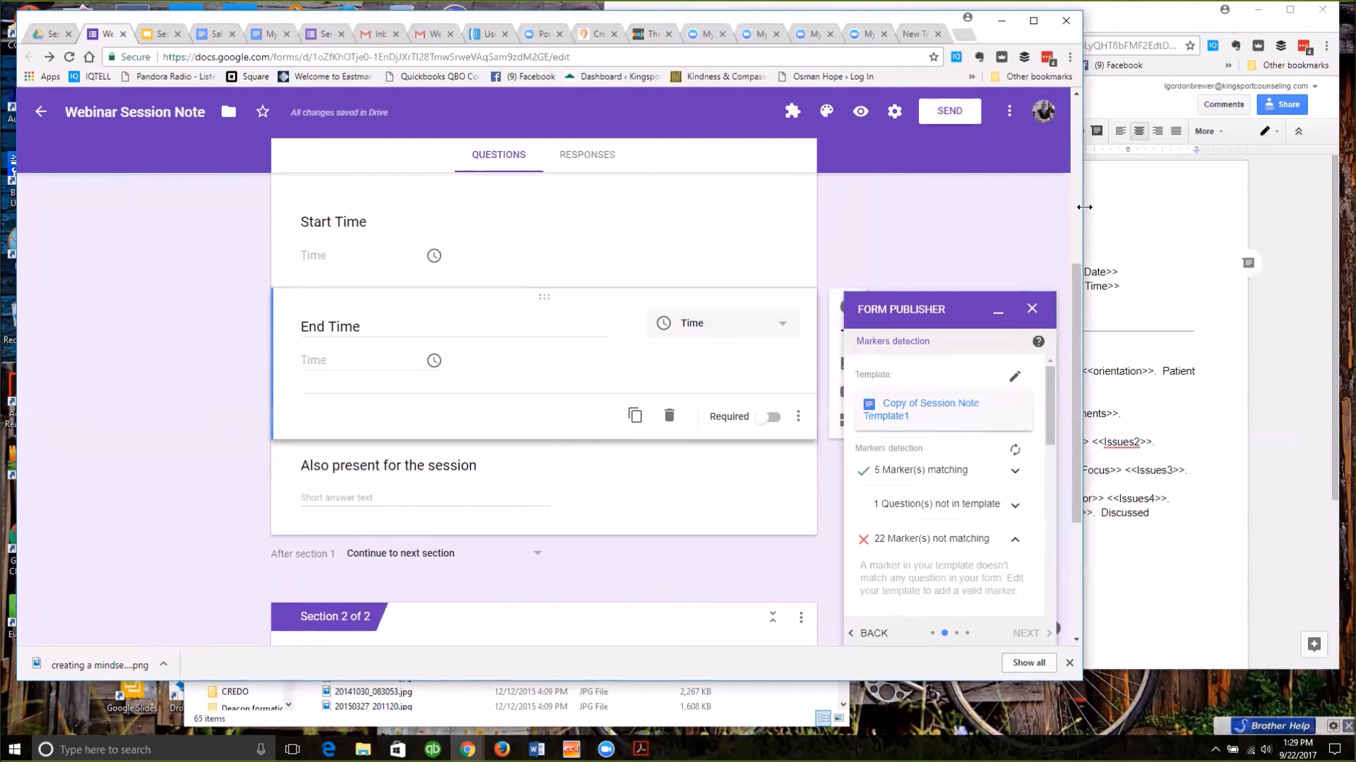
Open the Session Note Helper (Template) form and review its session details and the mood answer options.
drag(1084, 206, 1003, 247)
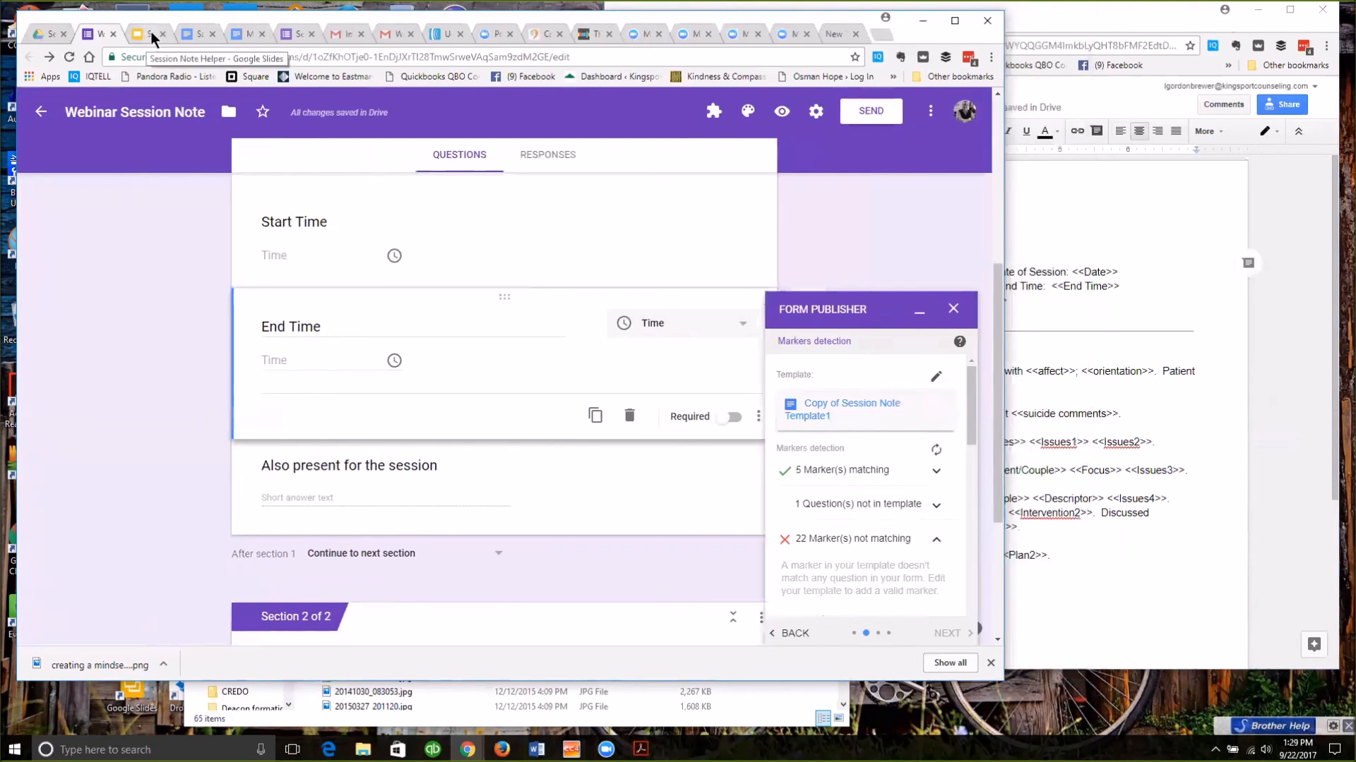
click(298, 34)
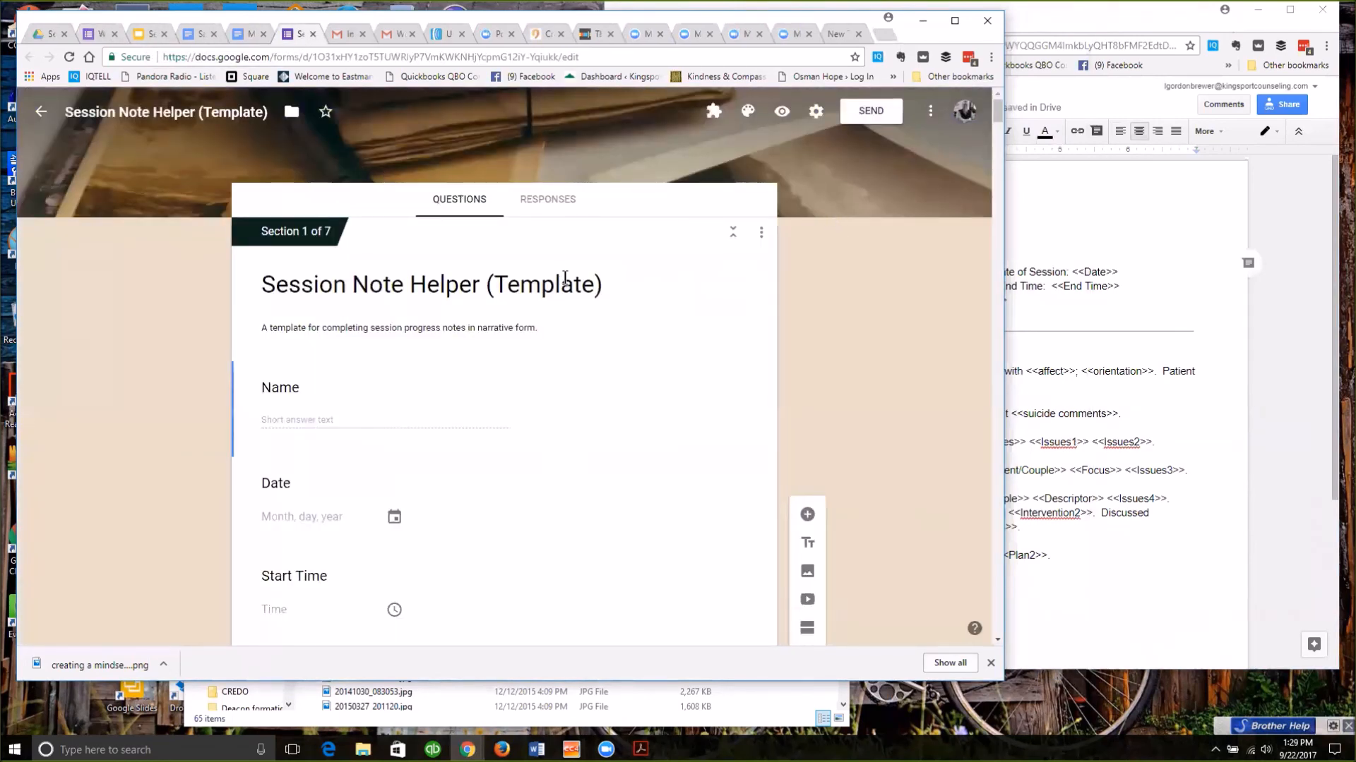
scroll(615, 268, down, 2)
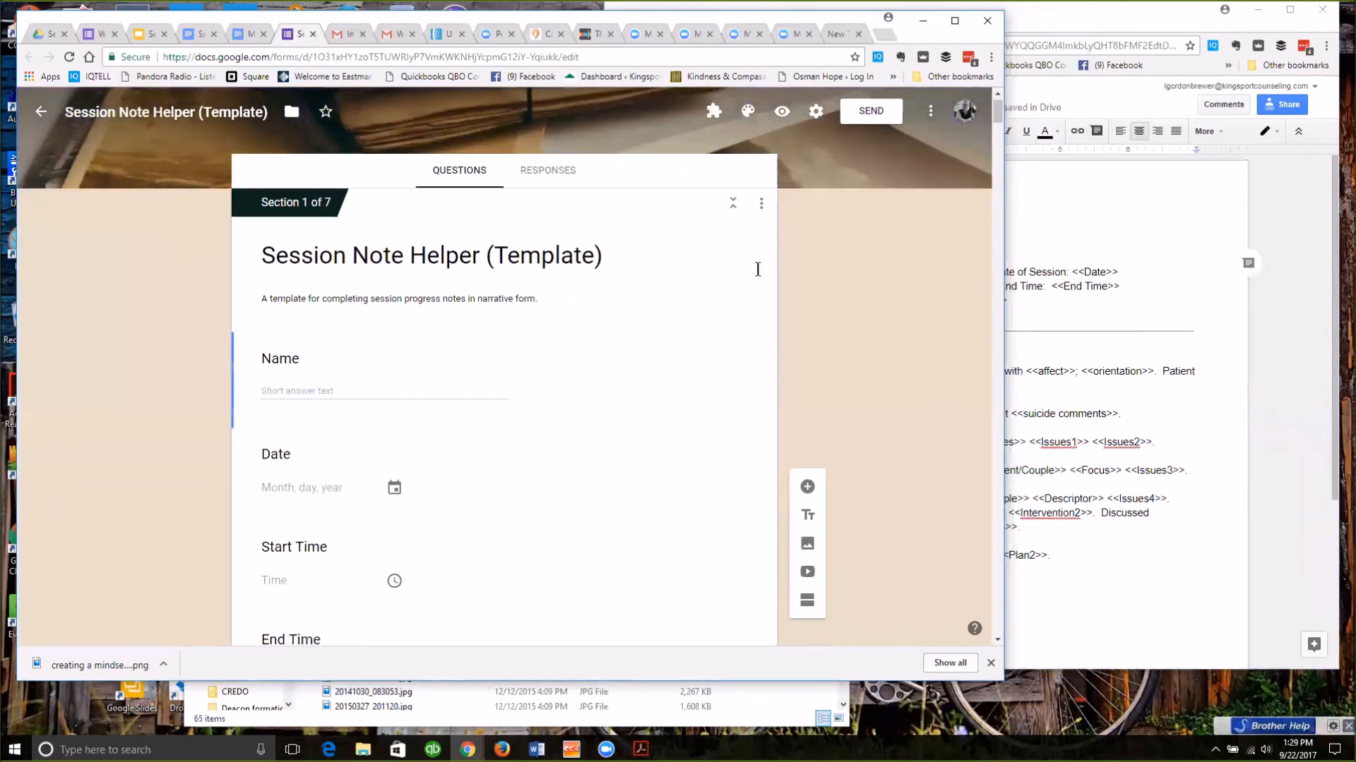
scroll(830, 278, down, 4)
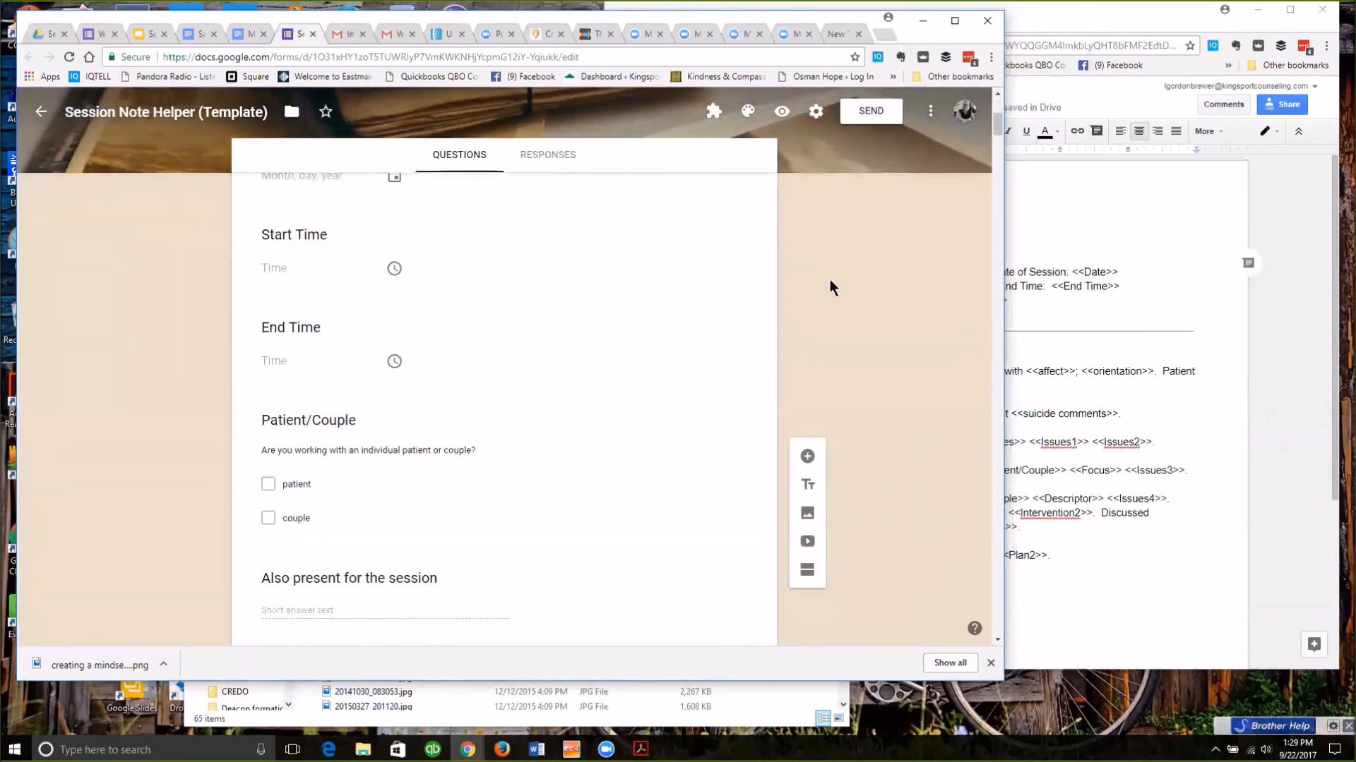
scroll(830, 287, down, 5)
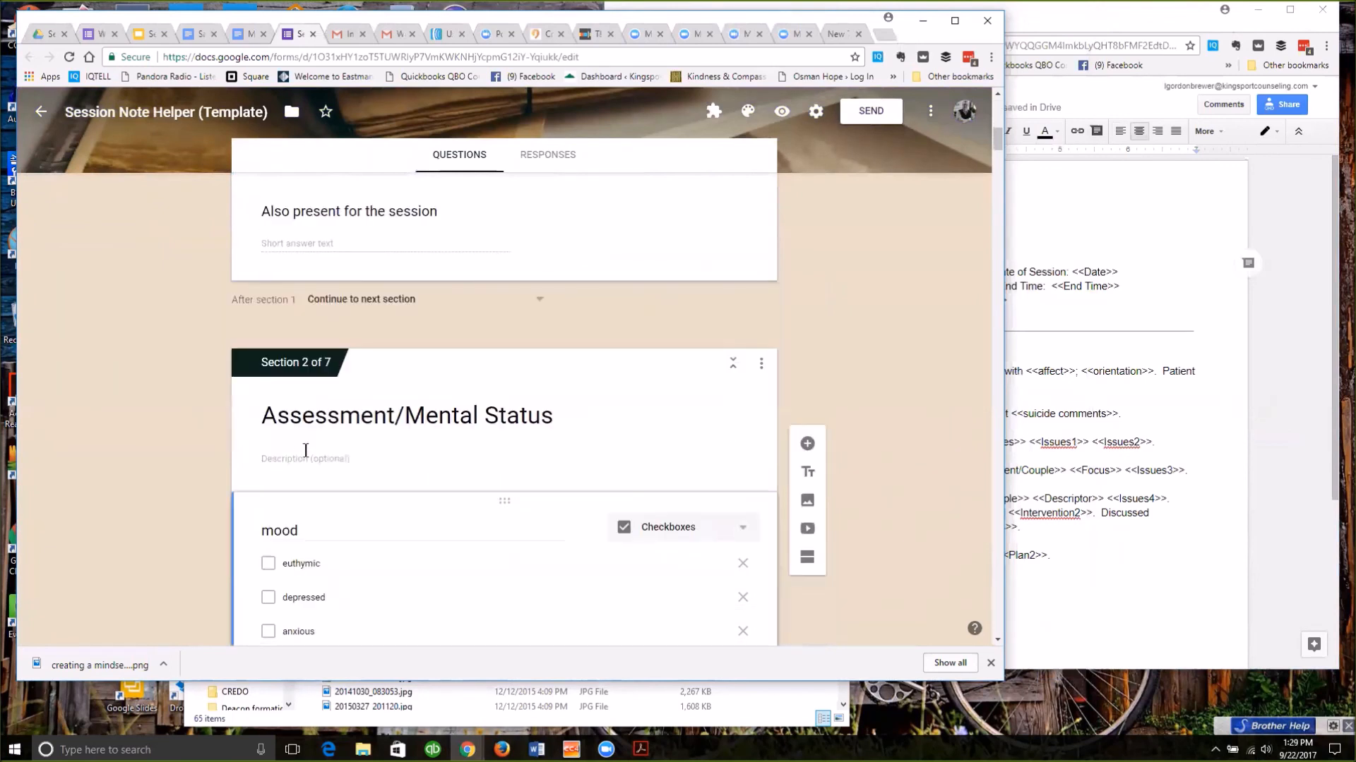
scroll(423, 413, down, 3)
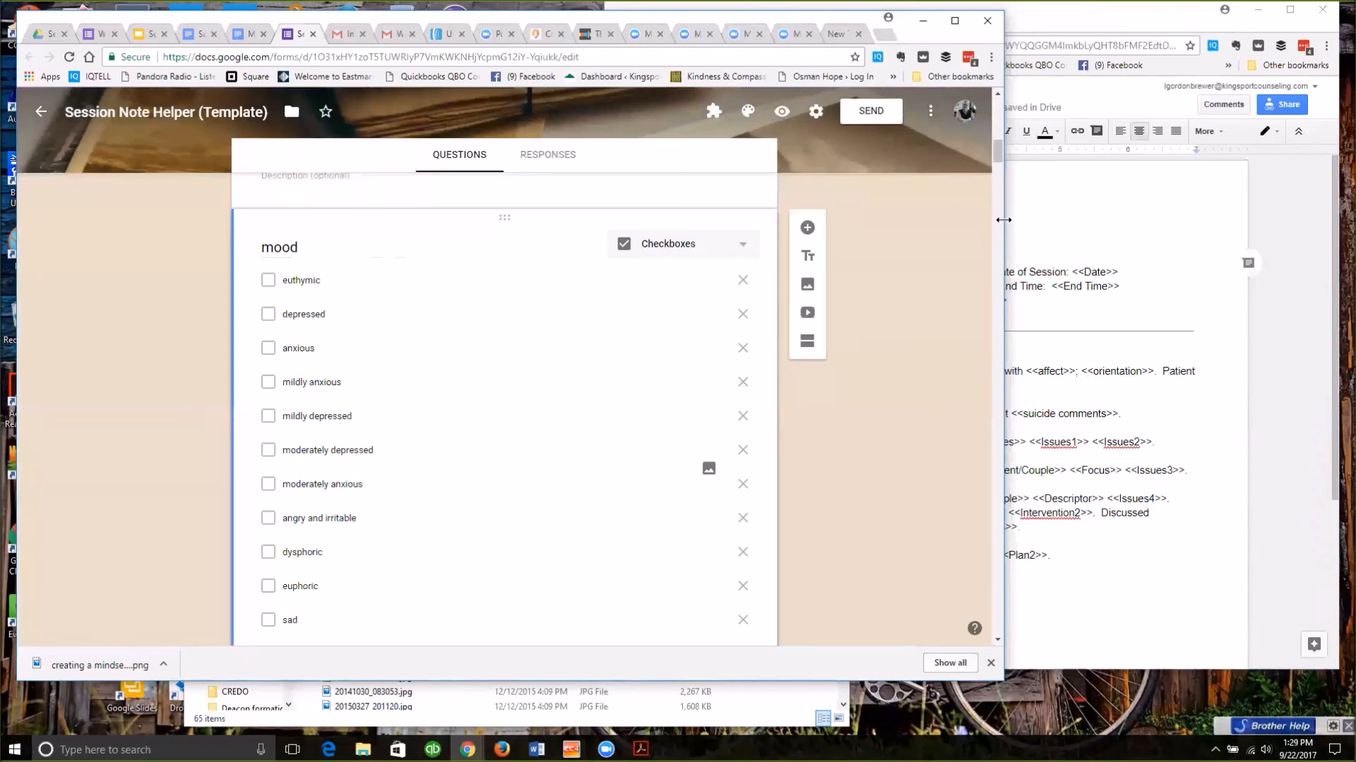
Narrow the form's window beside the template document and review the questions from mood and affect through Presenting Issues against its markers.
drag(1004, 220, 735, 220)
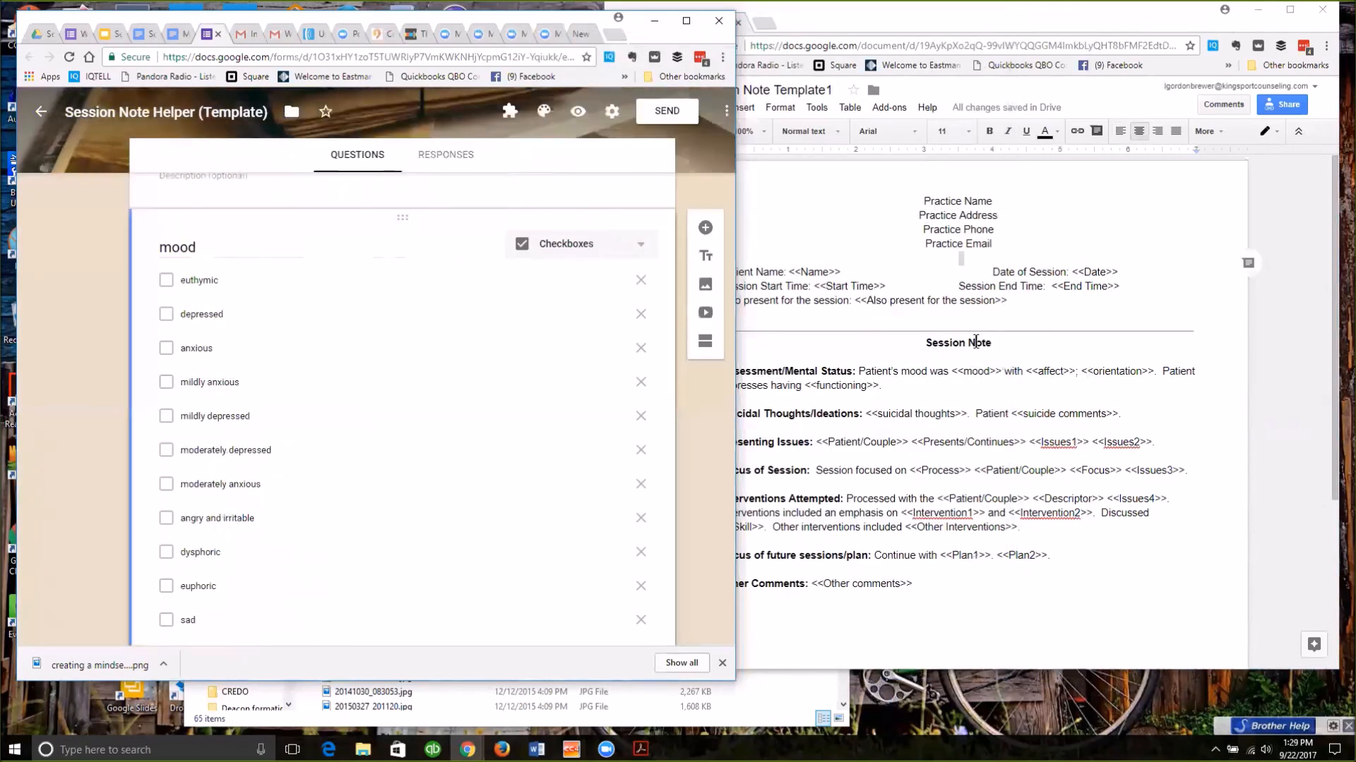
scroll(976, 341, down, 2)
scroll(312, 289, down, 1)
scroll(312, 290, down, 12)
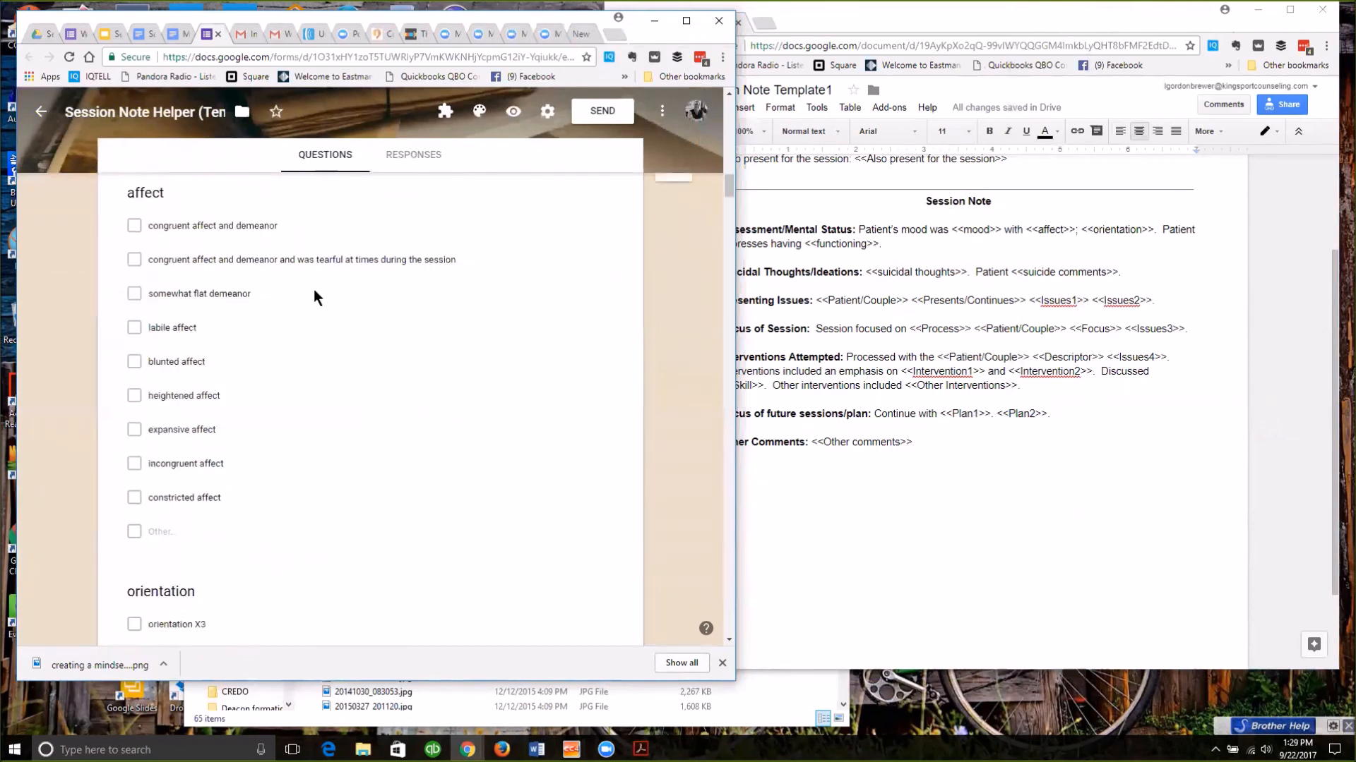
scroll(313, 290, down, 5)
scroll(314, 290, up, 3)
scroll(313, 289, up, 2)
scroll(316, 285, down, 8)
scroll(316, 285, down, 15)
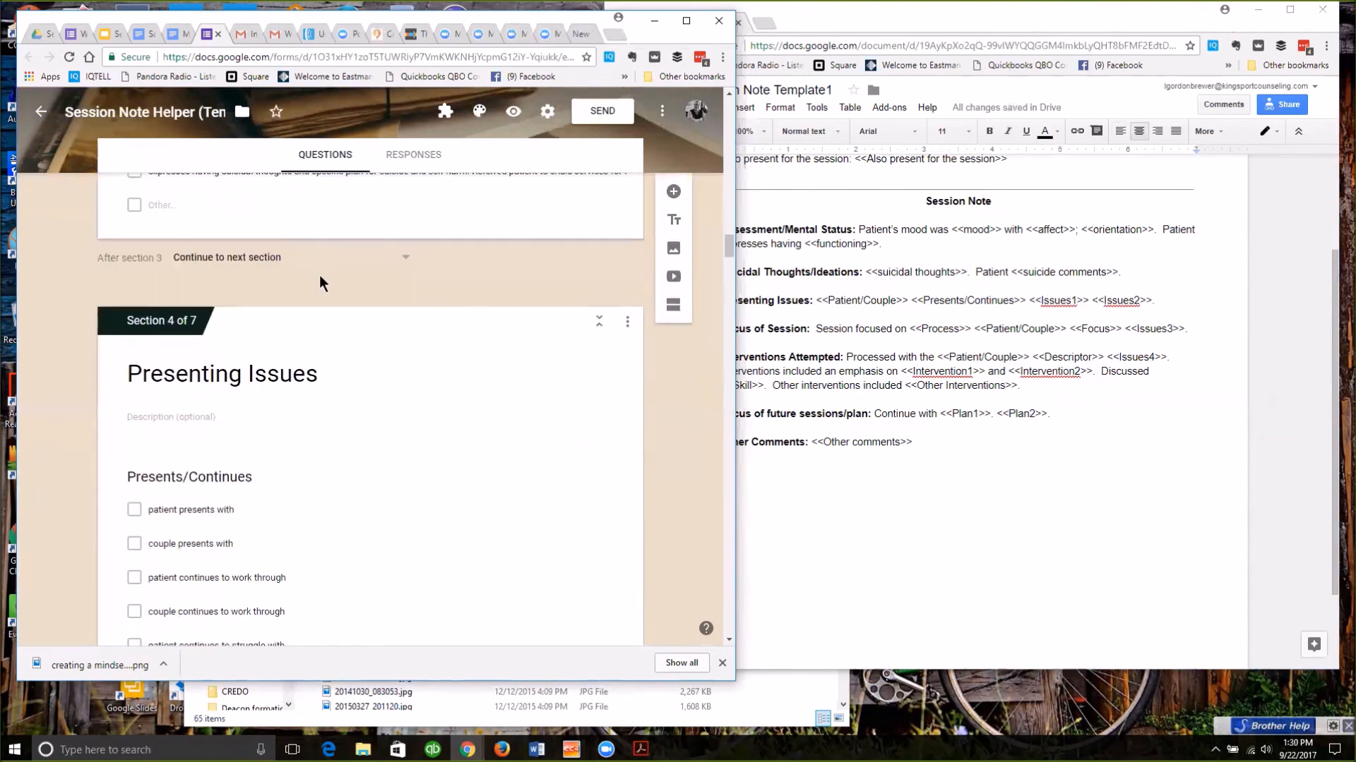
scroll(320, 281, up, 10)
scroll(320, 281, down, 1)
scroll(320, 279, down, 8)
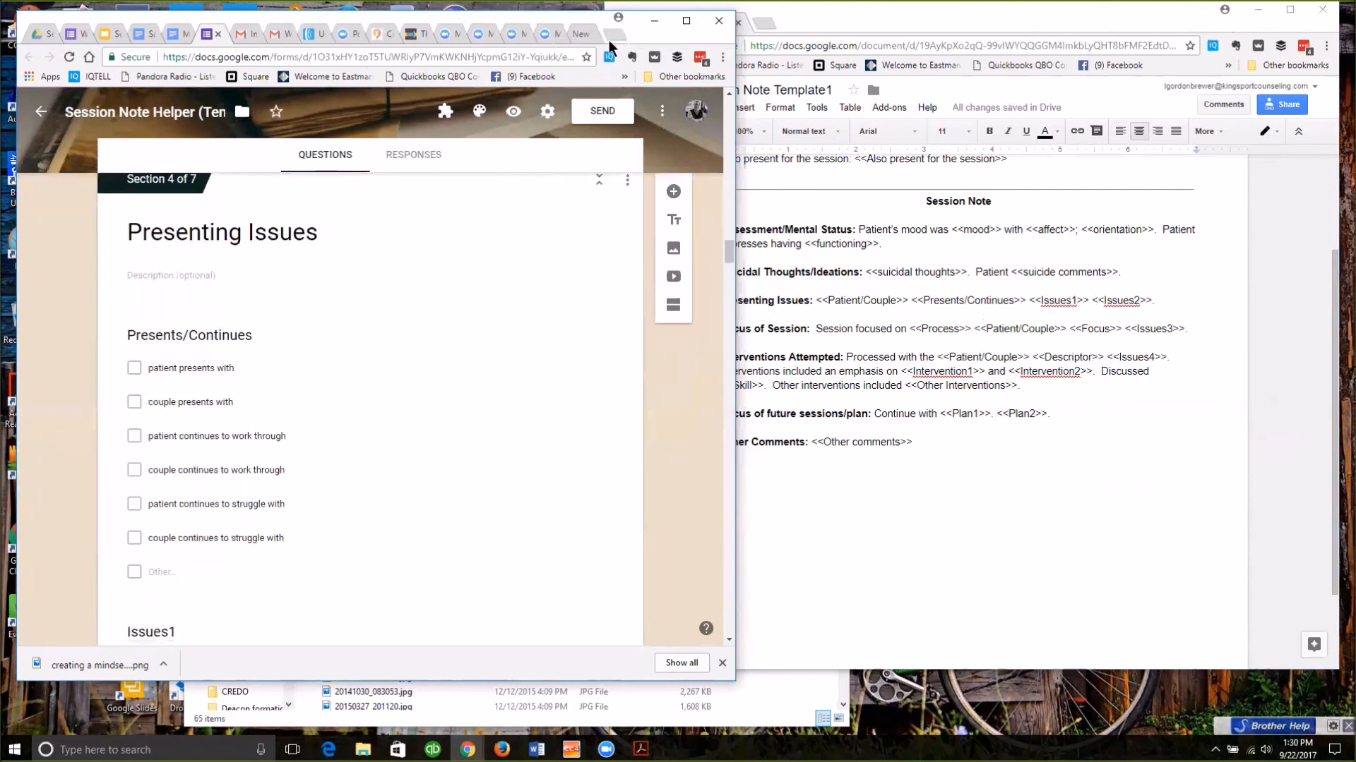
Minimize the form editor window, open the live Session Note Template form from its desktop shortcut, and widen its window.
click(653, 21)
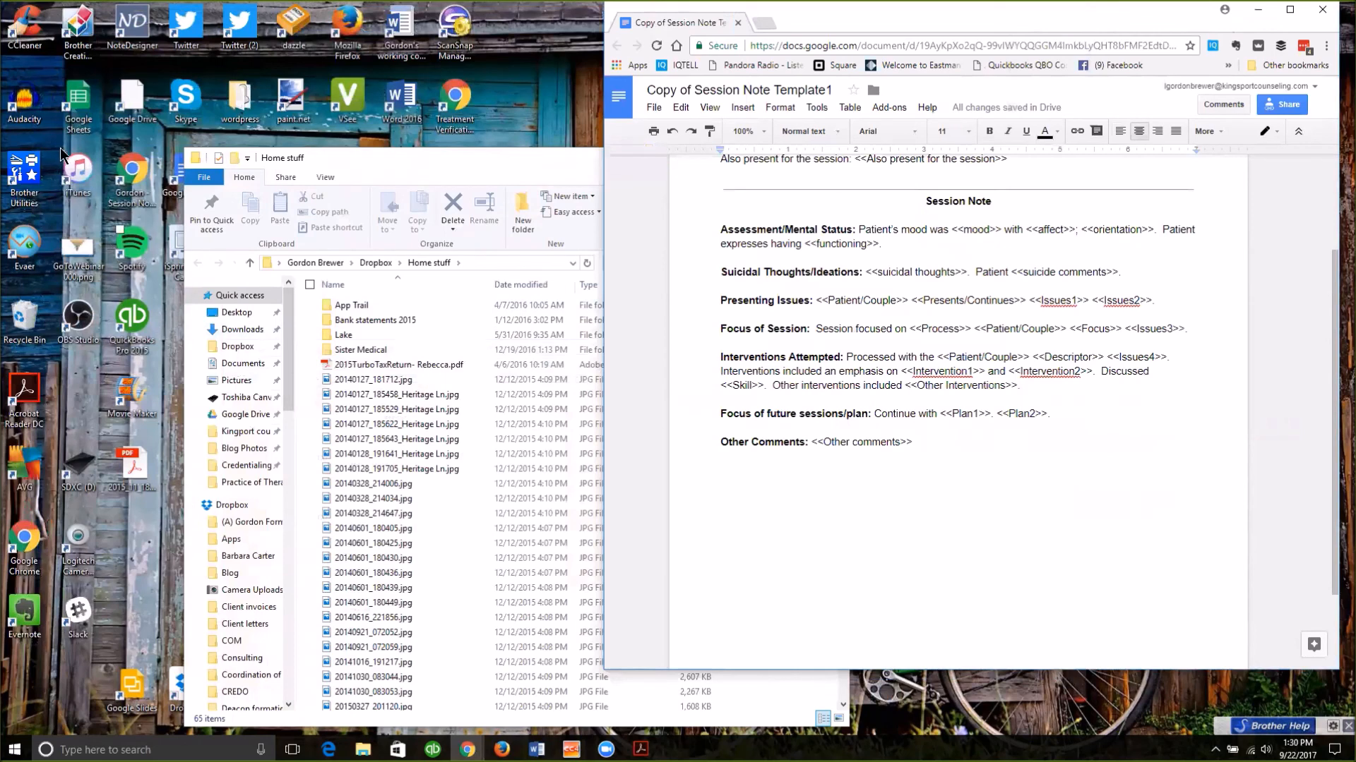
double_click(132, 189)
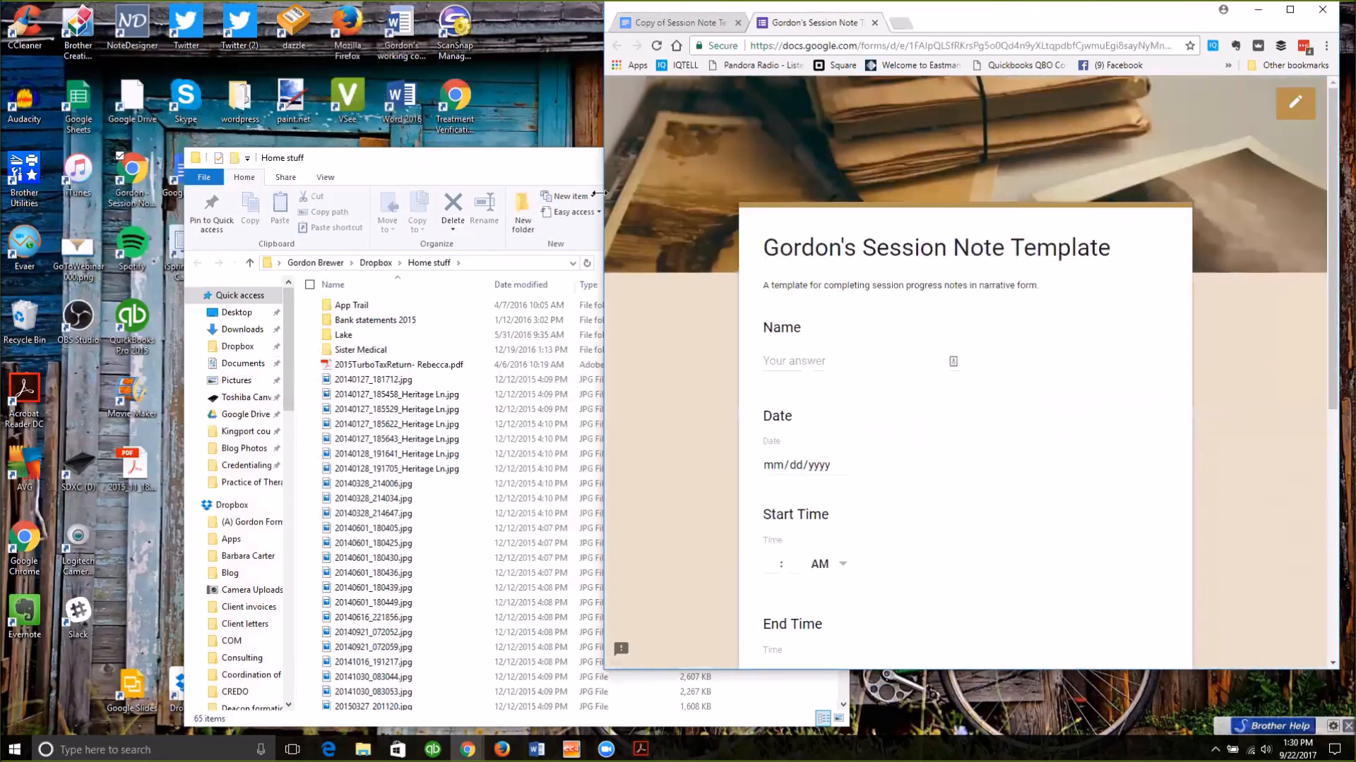
drag(602, 193, 330, 156)
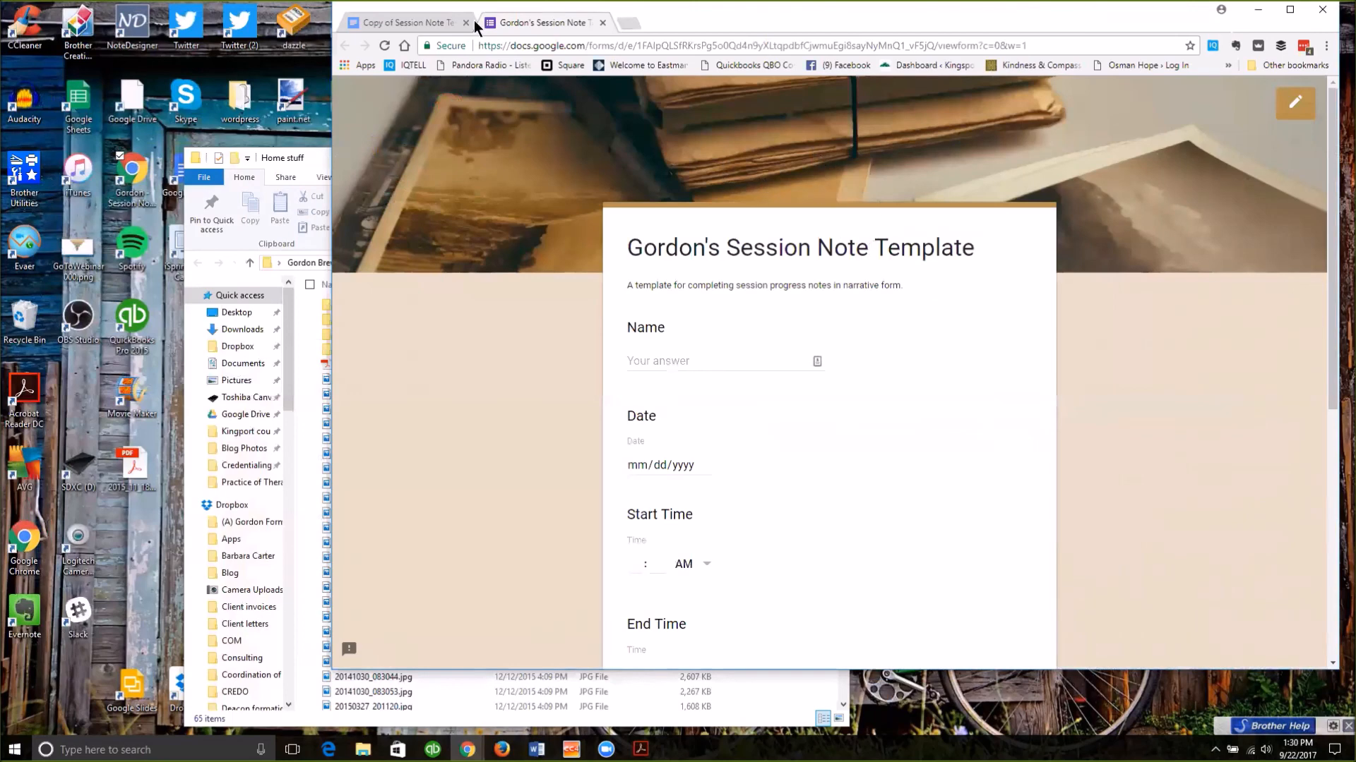
Bring the Home stuff folder window forward, move it aside, and close it.
click(306, 168)
mouse_move(468, 749)
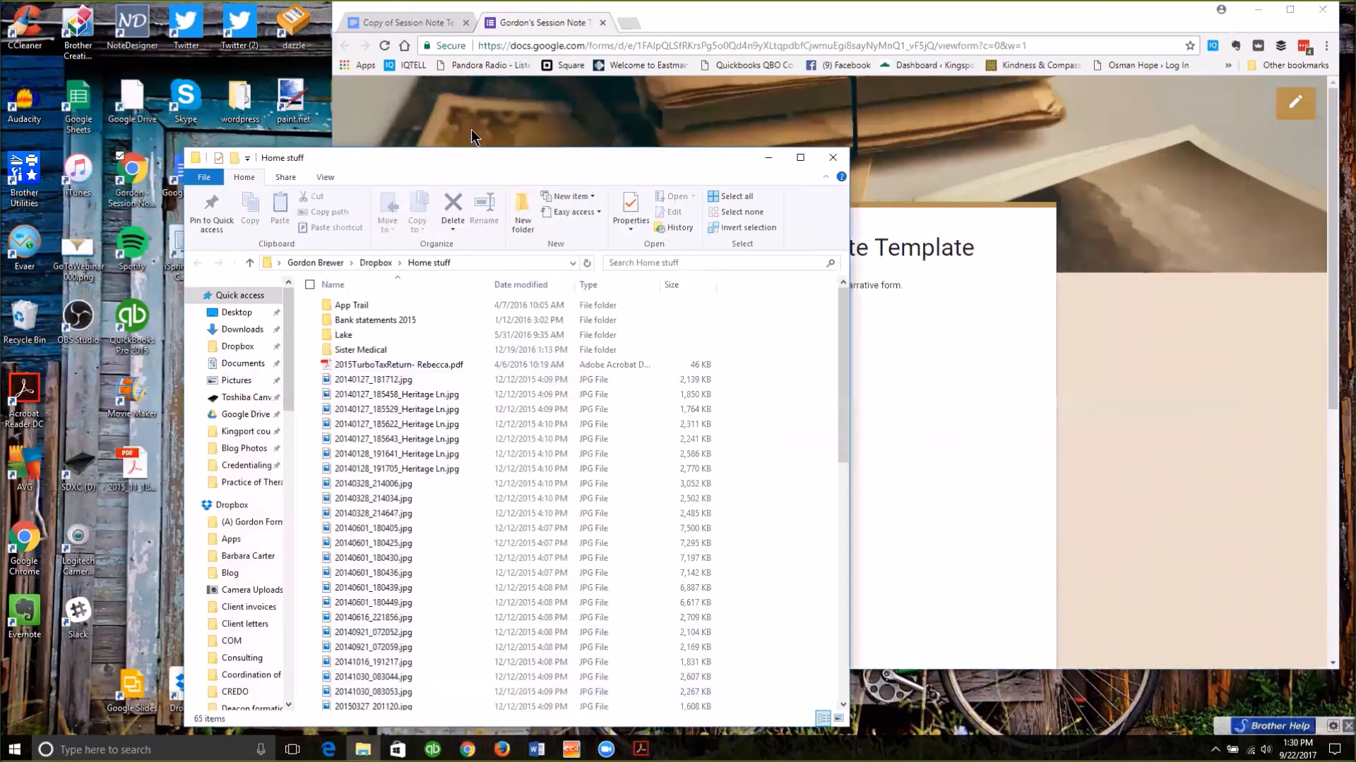
drag(469, 167, 392, 48)
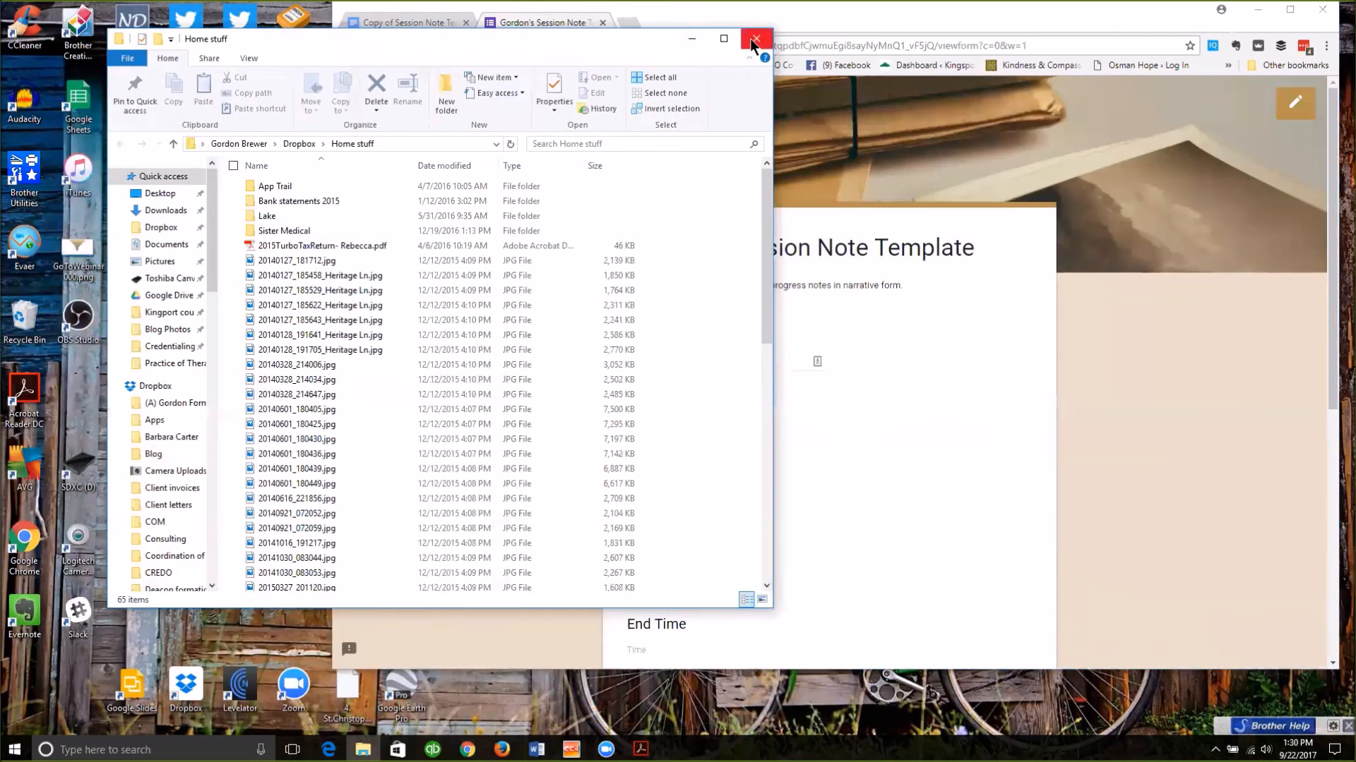
click(755, 39)
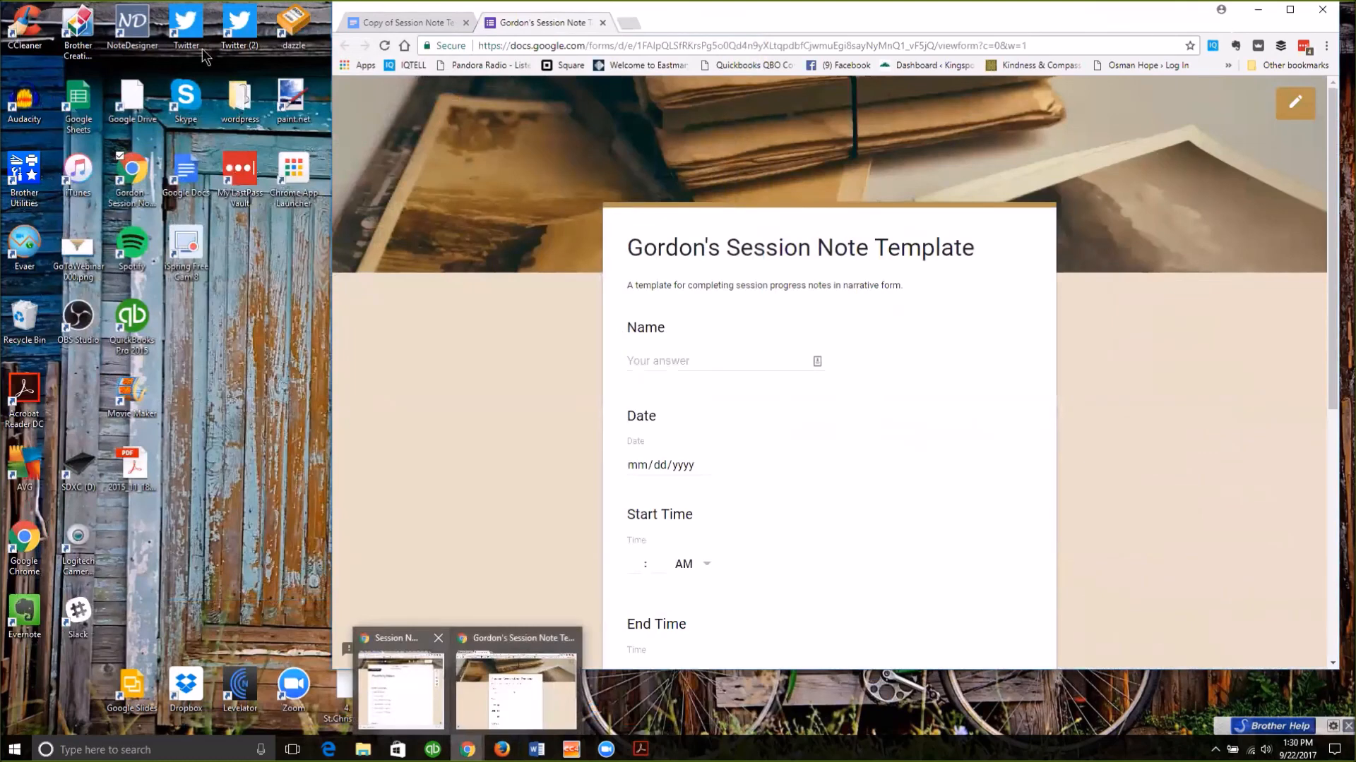
Check the responses view of the Session Note Helper (Template) form and its spreadsheet option, and return to the live session note form.
click(401, 689)
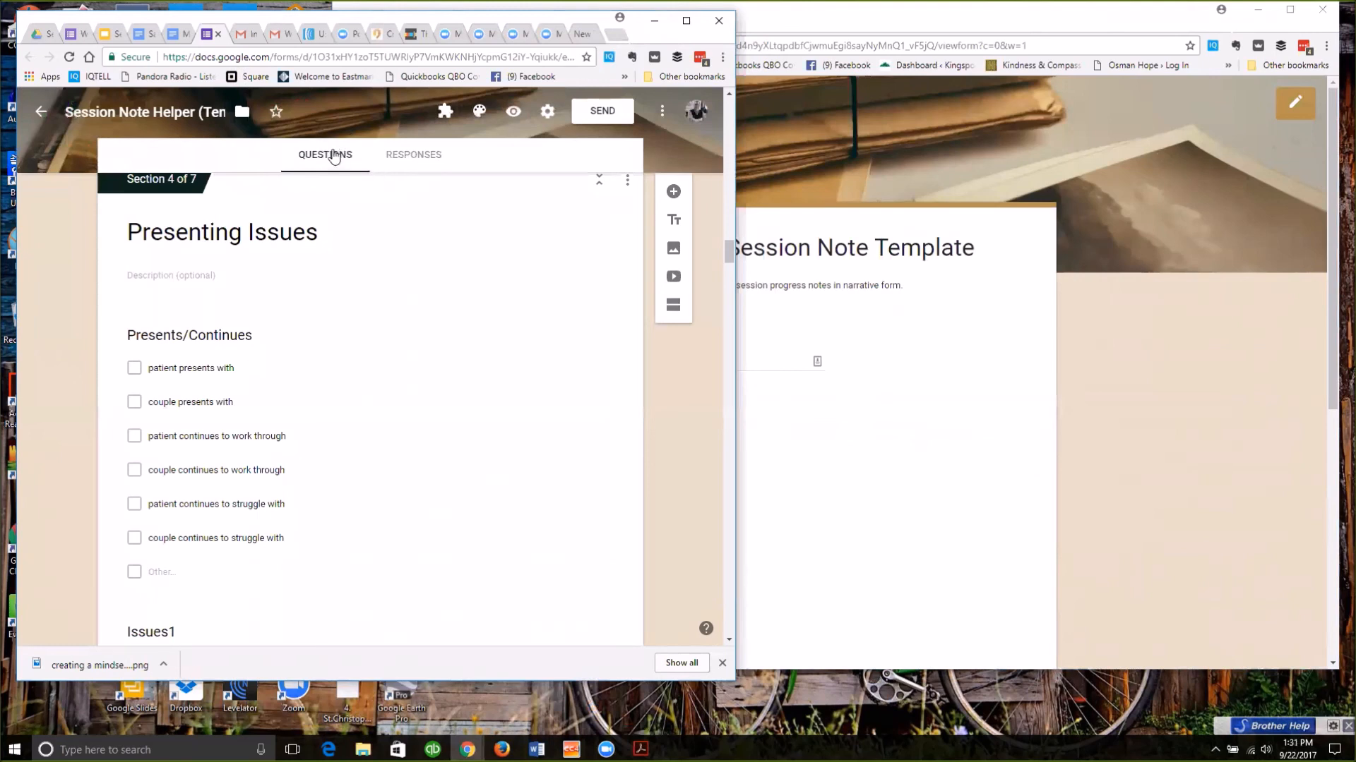
click(402, 163)
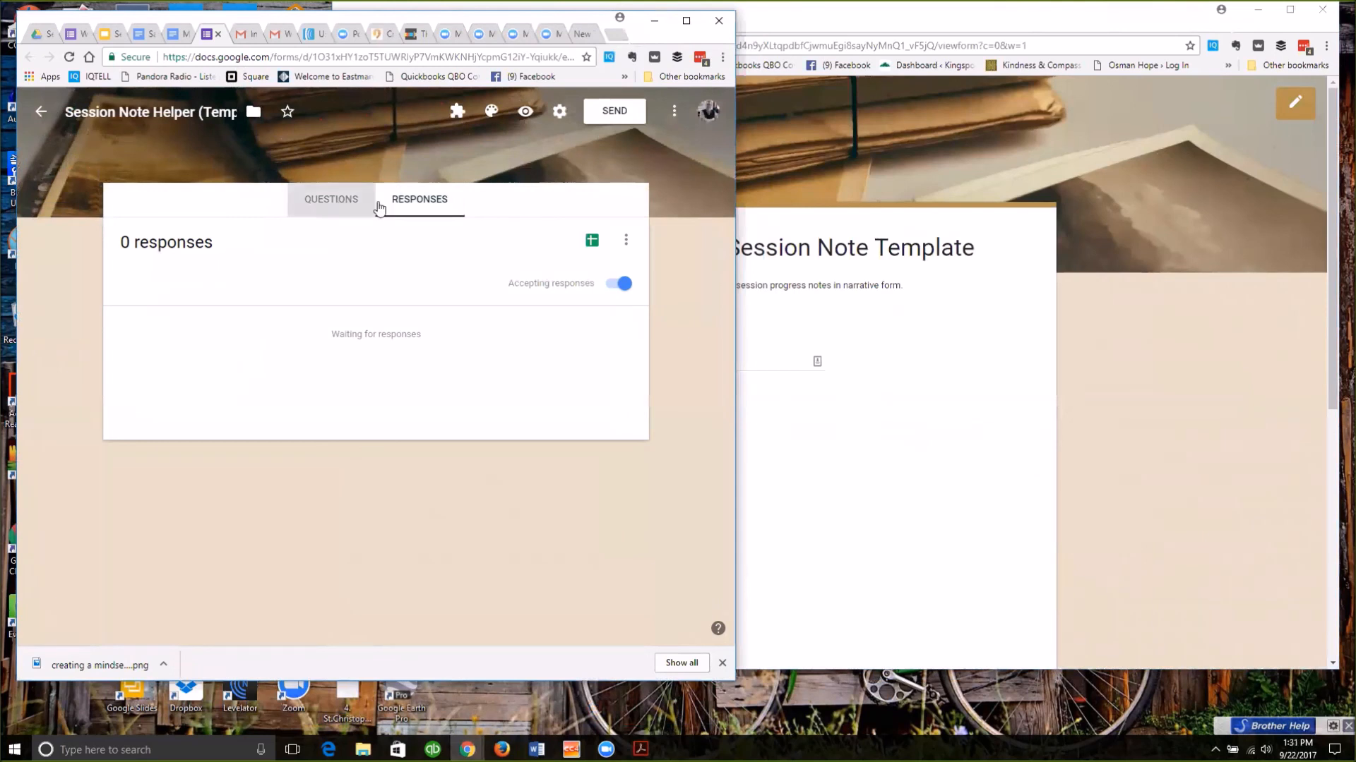
click(329, 201)
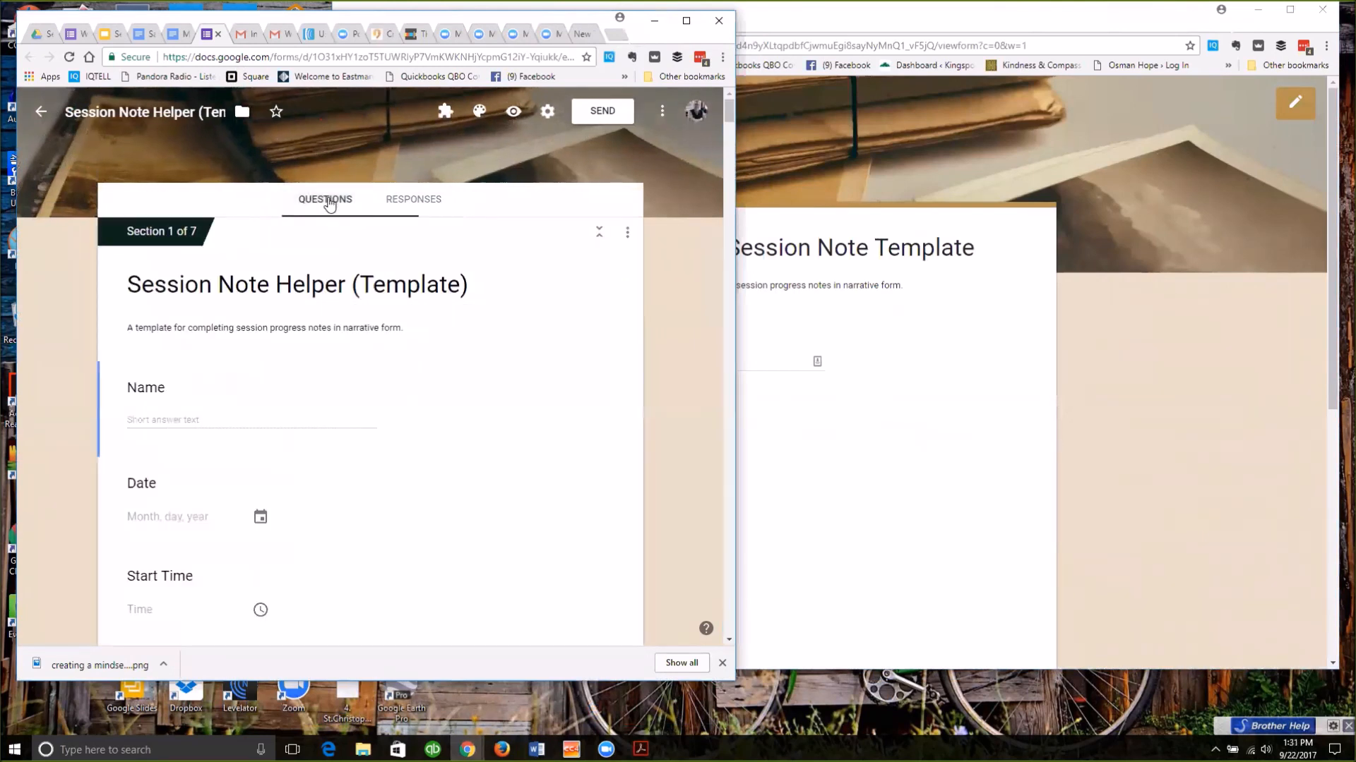
click(403, 203)
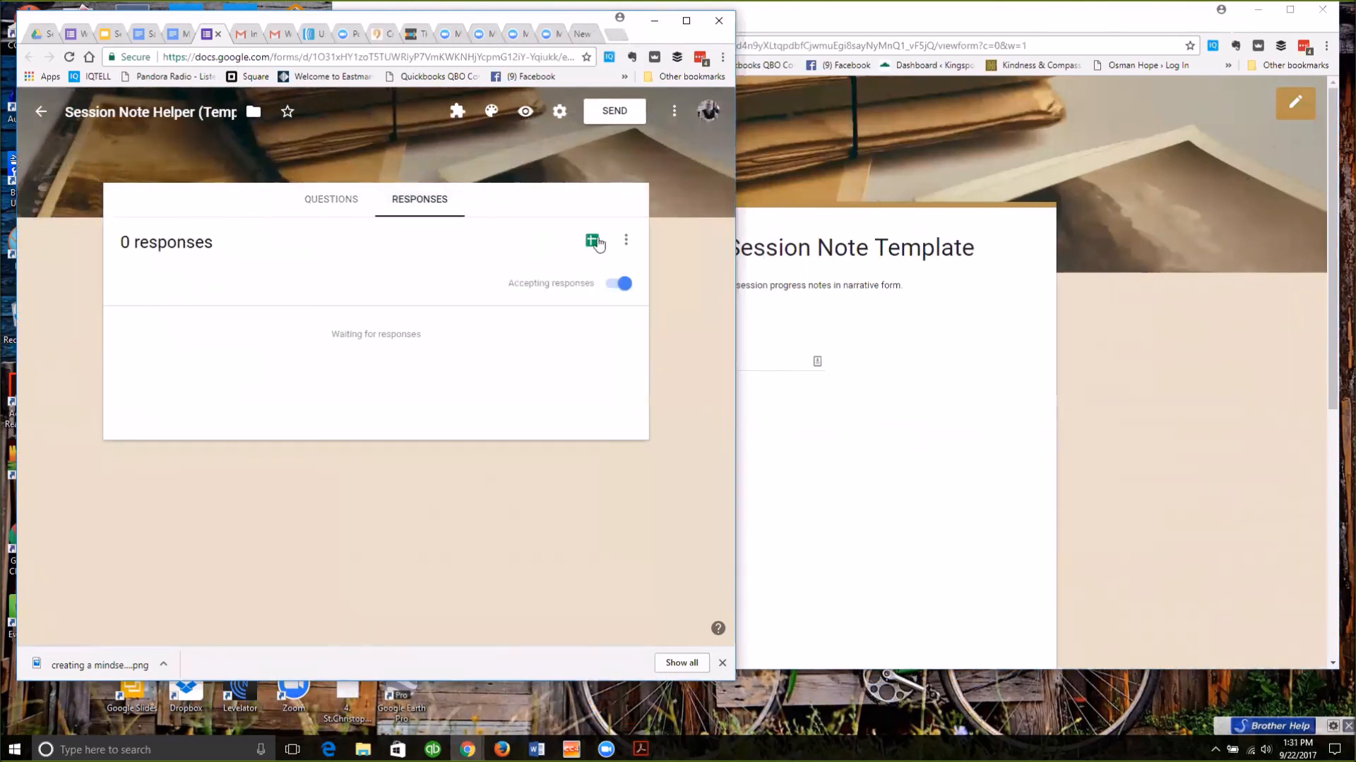
click(593, 243)
click(595, 244)
click(345, 202)
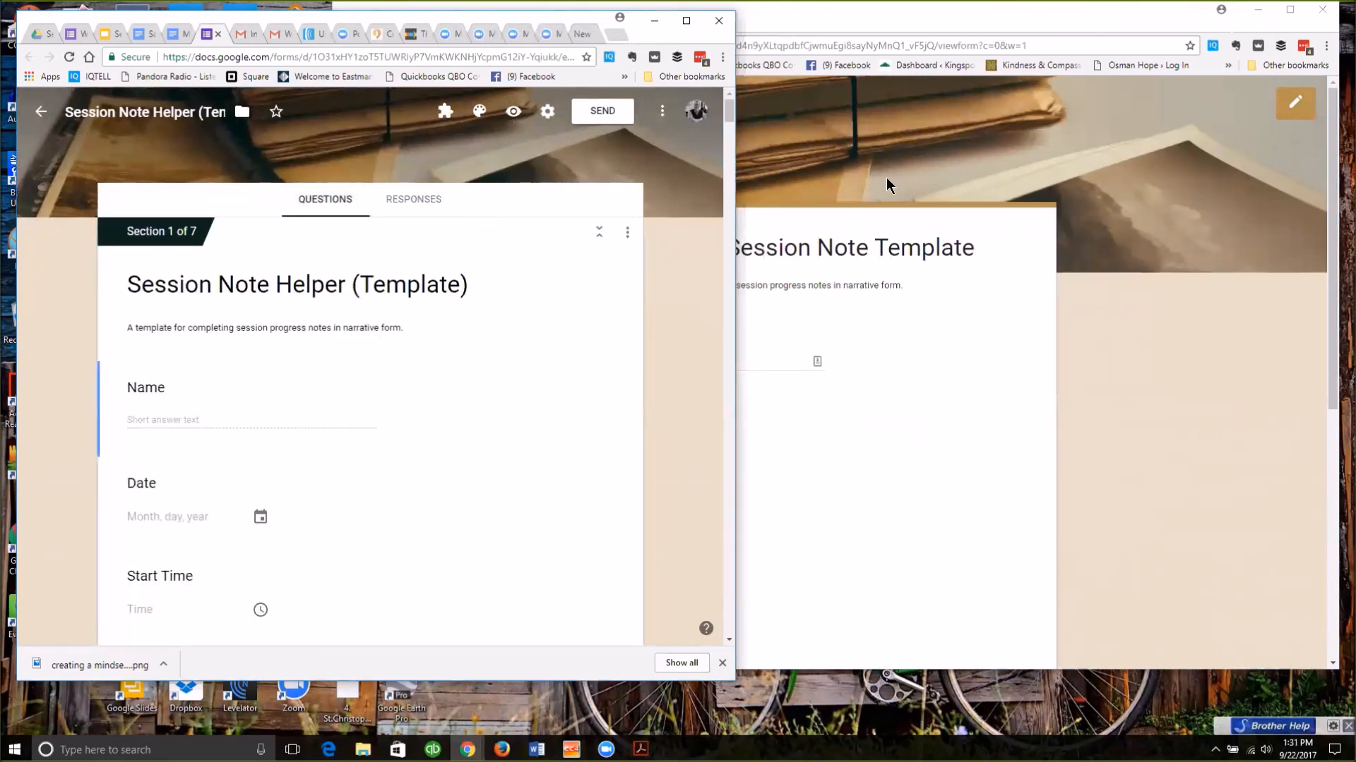
click(925, 16)
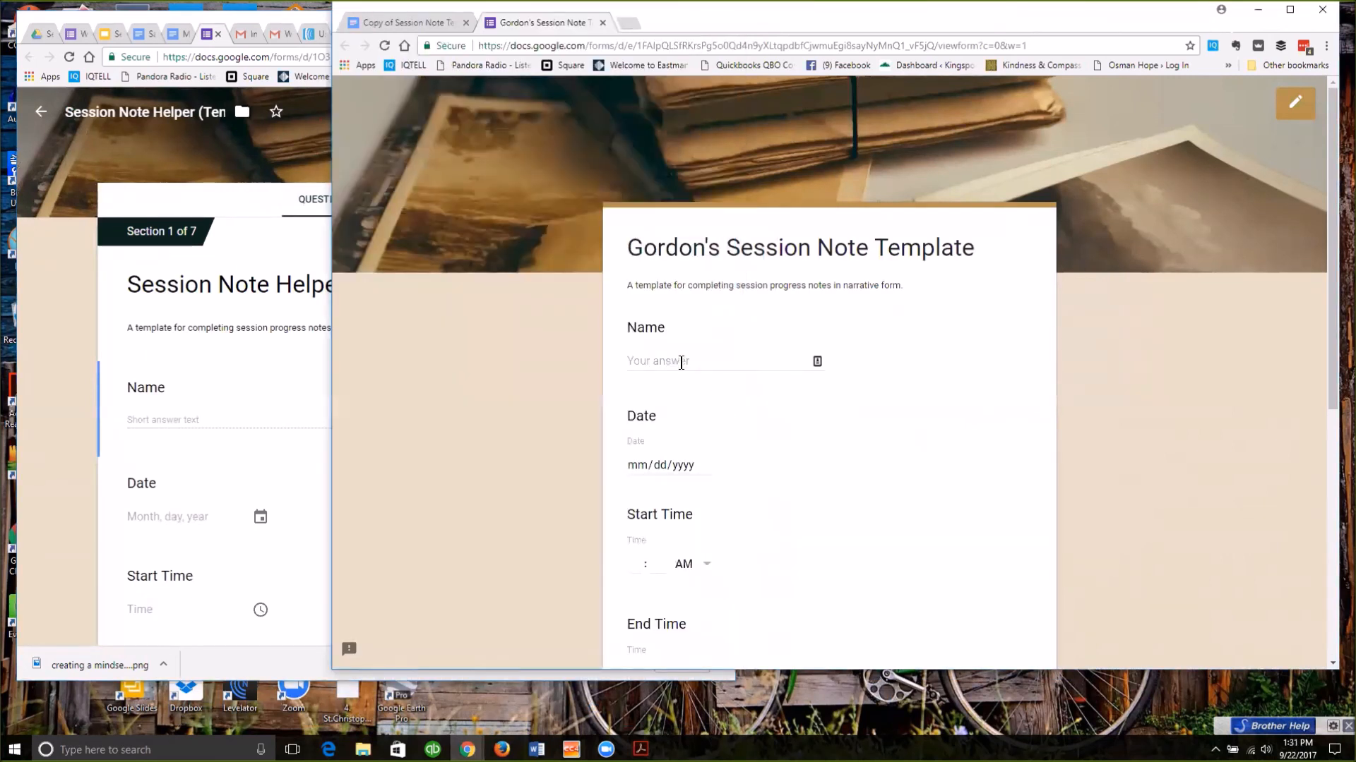
Enter the patient's full name in the session note form and set the session date to 09/22/2017.
click(679, 361)
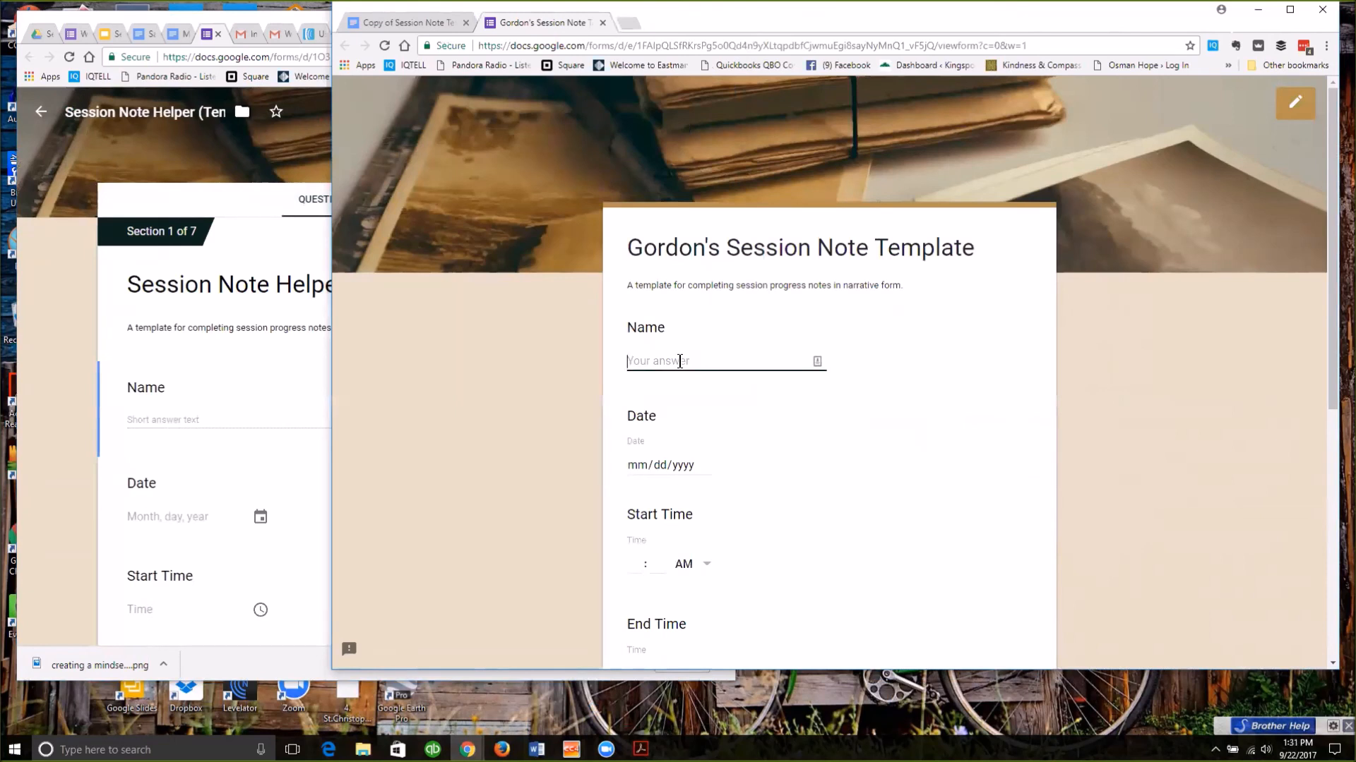
text(Sally Smith)
click(704, 466)
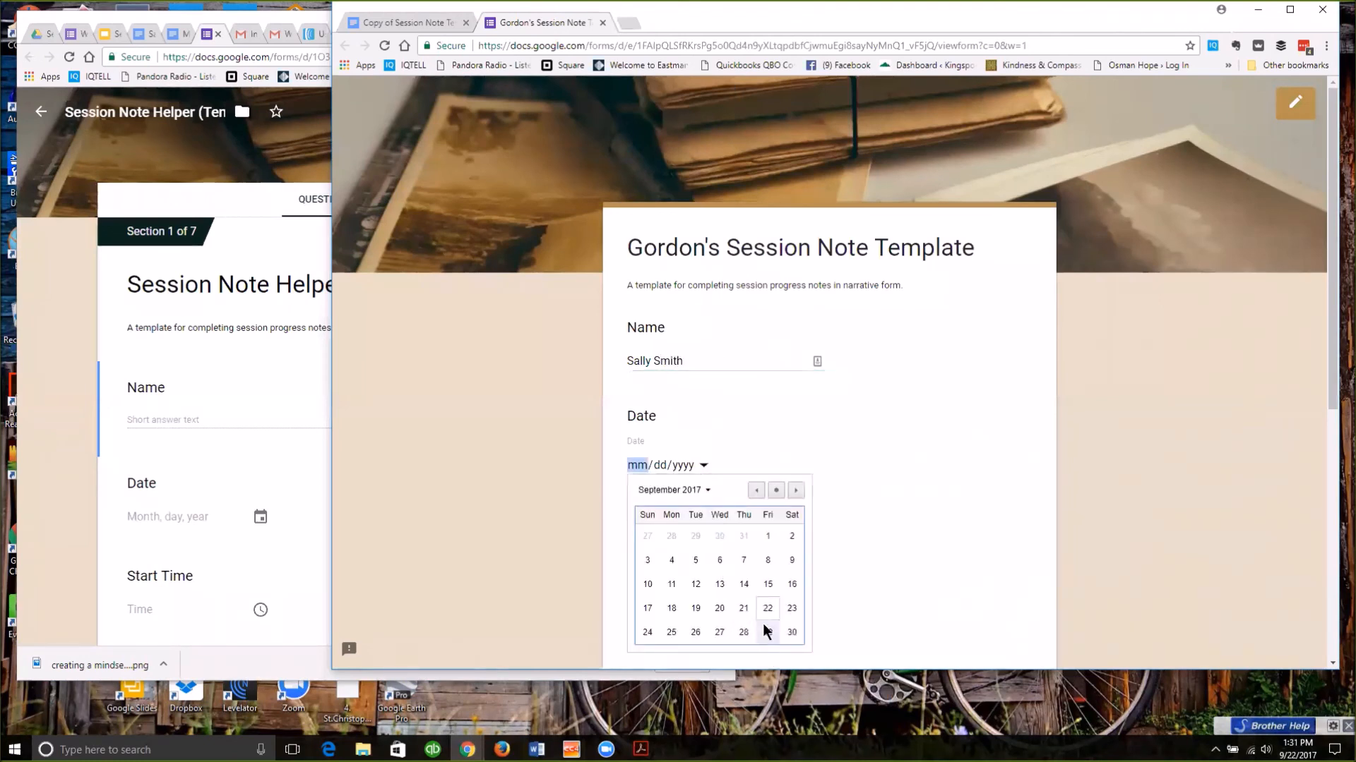
click(768, 609)
Set the session's start time to 12:00 AM and its end time to 01:00 AM.
click(630, 564)
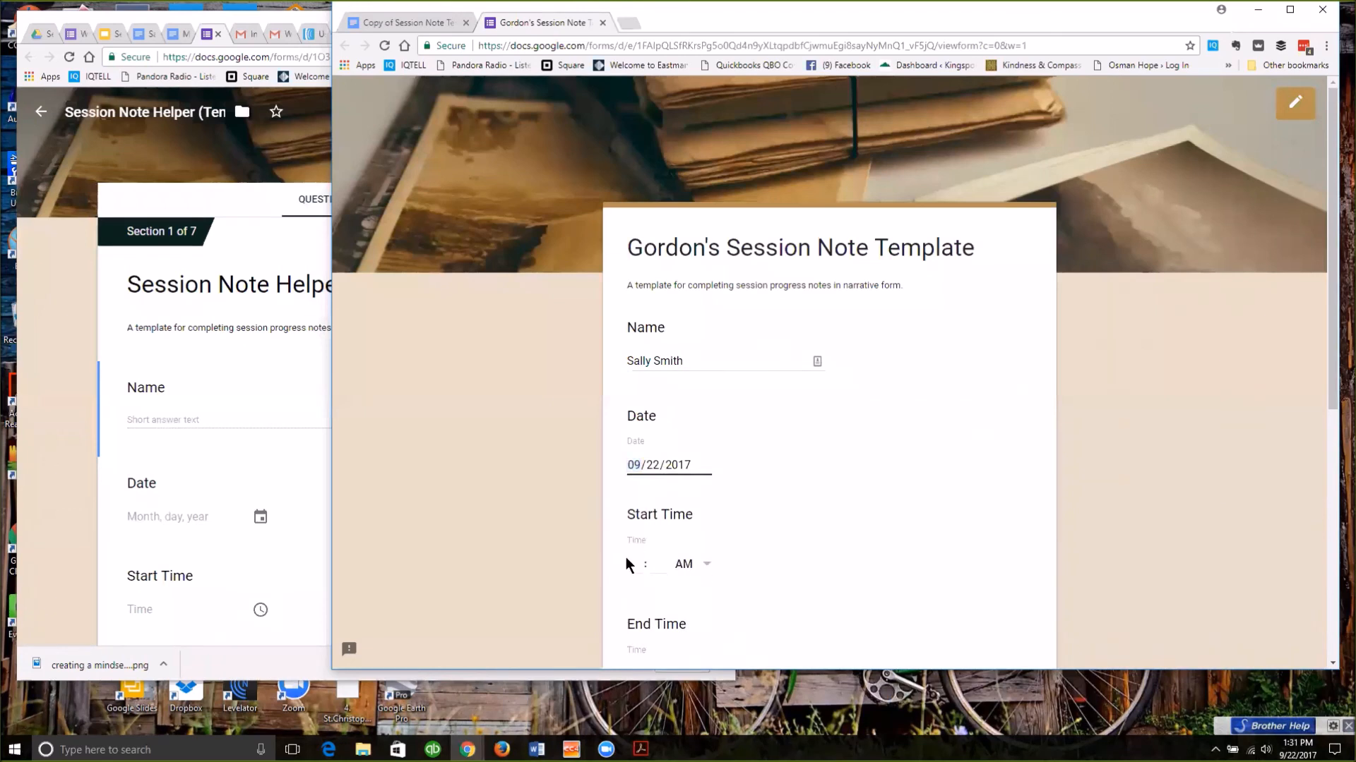
click(662, 572)
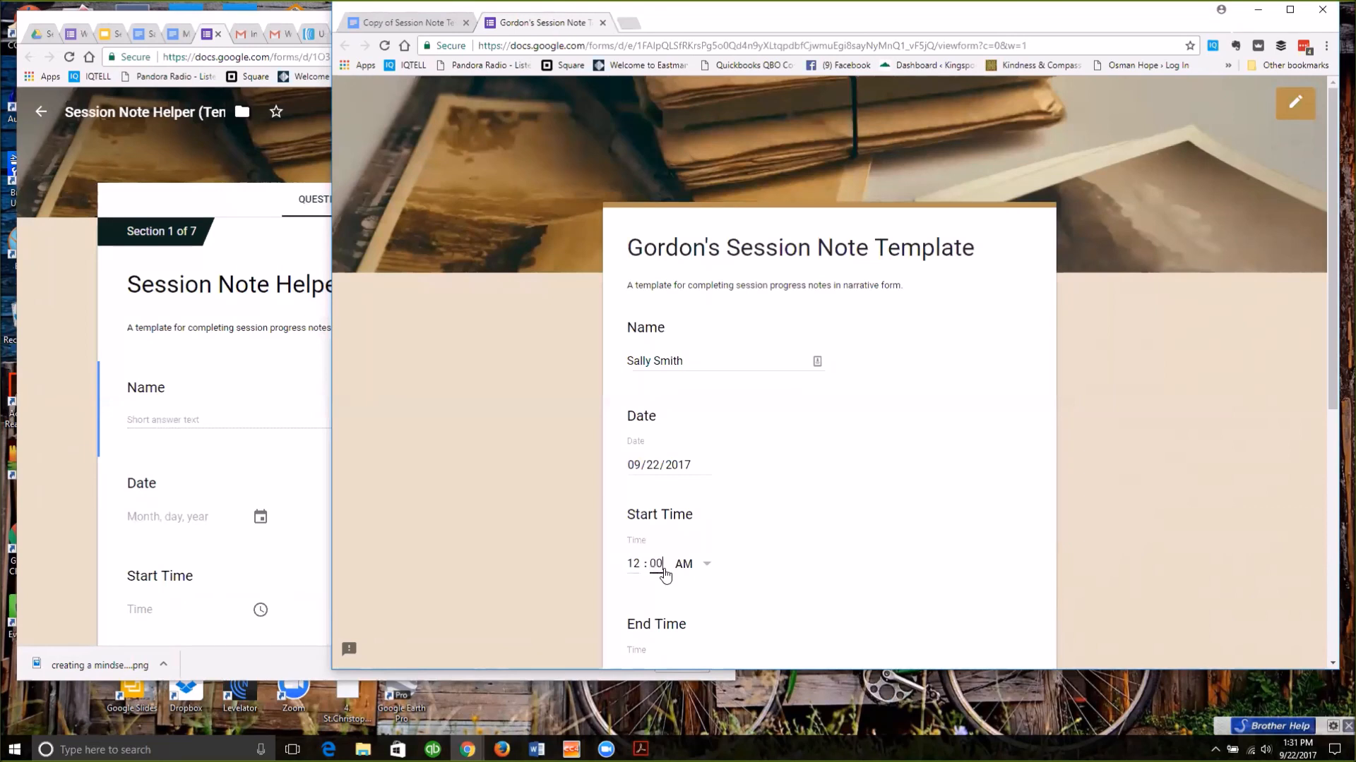
text(00)
scroll(656, 564, down, 2)
click(631, 532)
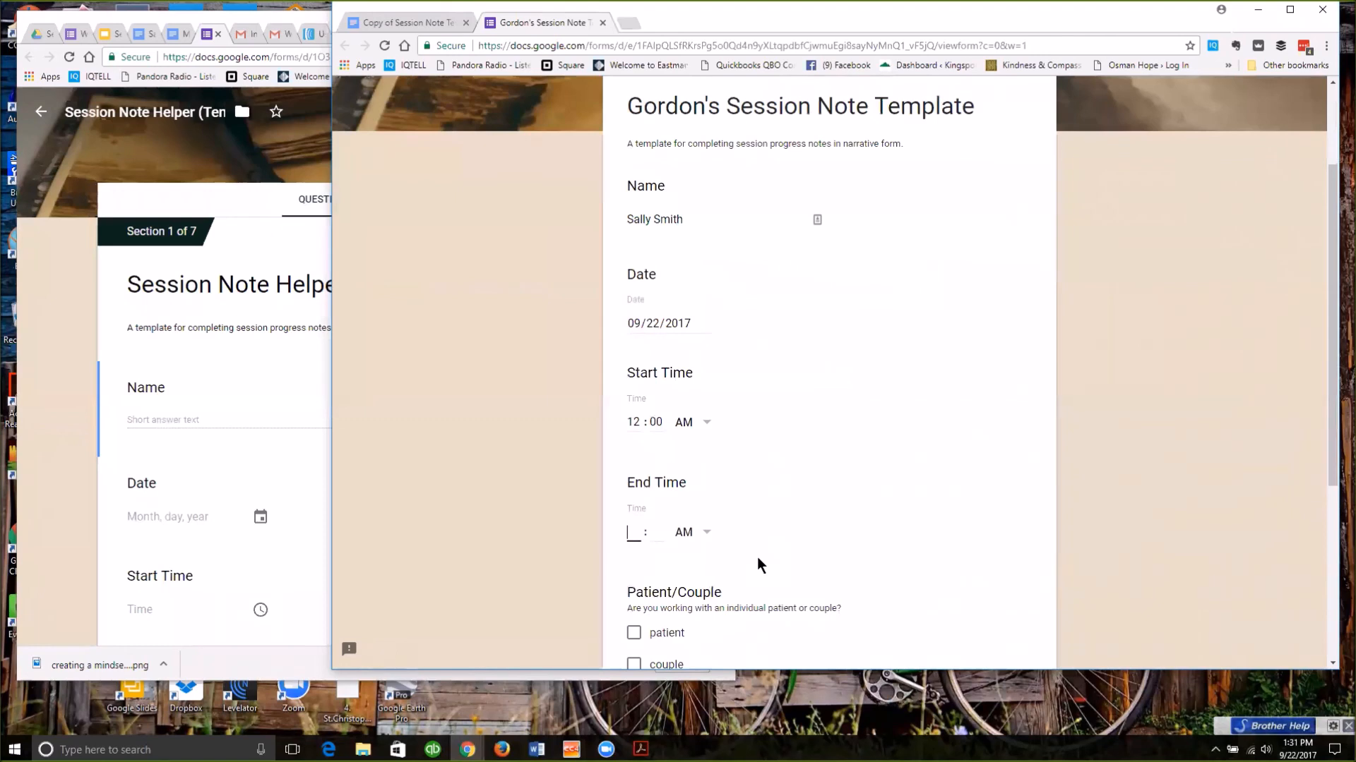
click(666, 532)
click(656, 532)
Mark the session as being with a patient and continue to the Assessment/Mental Status section.
scroll(692, 526, down, 2)
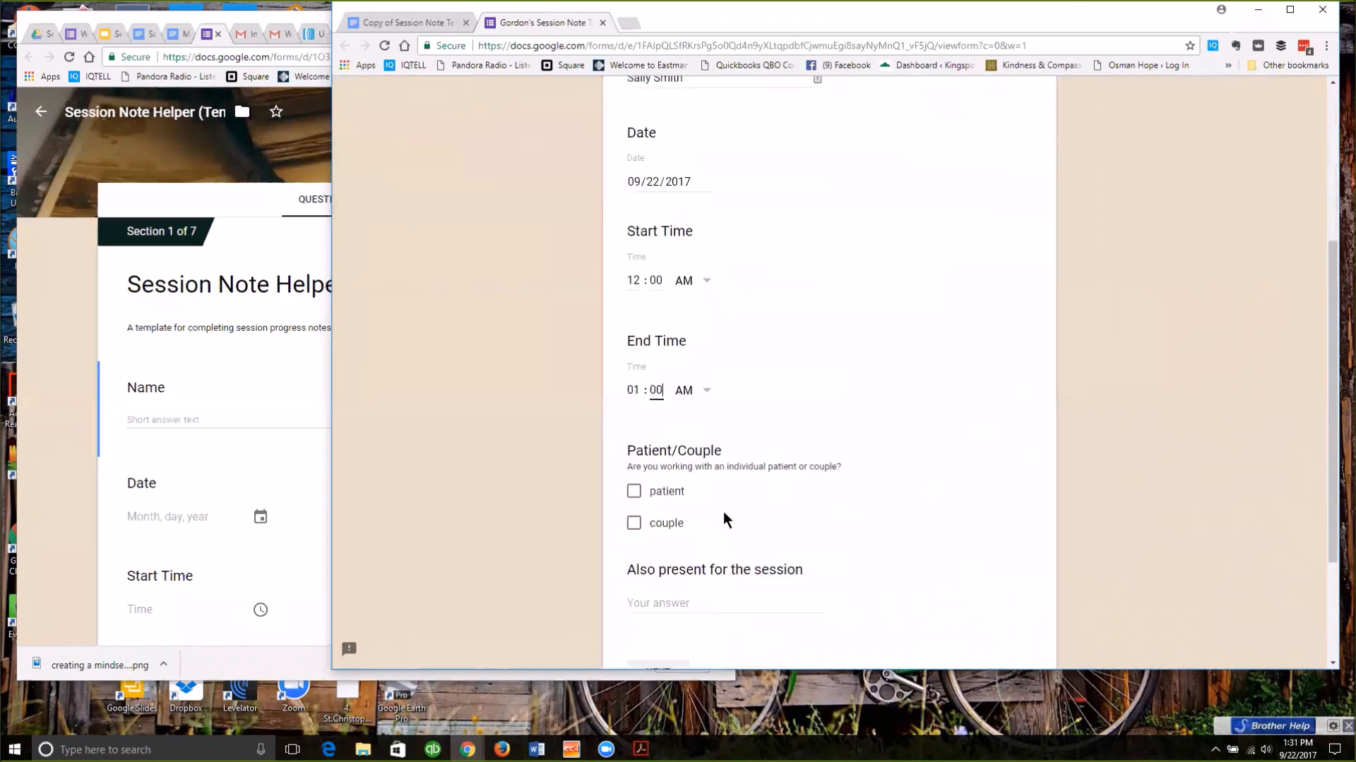
click(633, 493)
scroll(693, 506, down, 2)
click(660, 499)
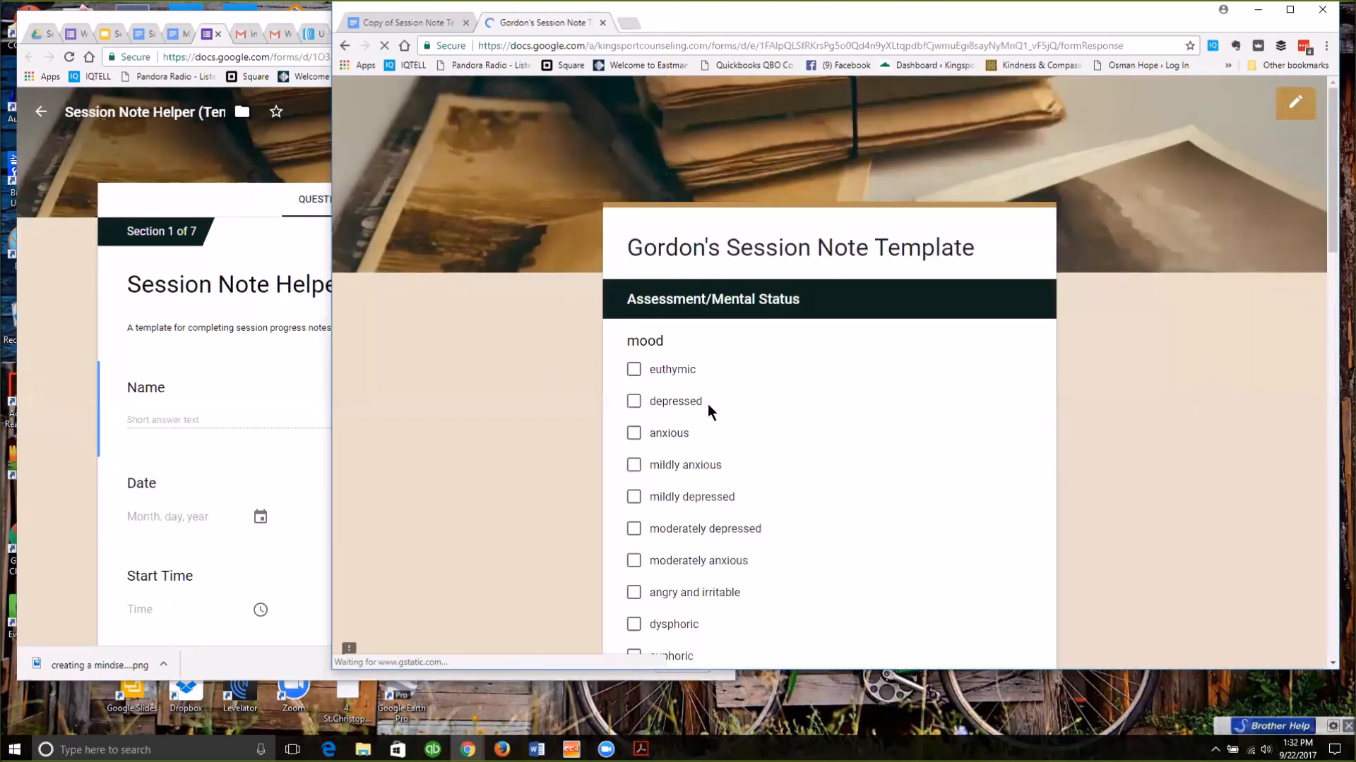
Select congruent affect and demeanor, orientation X3, and moderate degree of stress in functioning, and continue to the Suicide Risk section.
scroll(671, 406, down, 5)
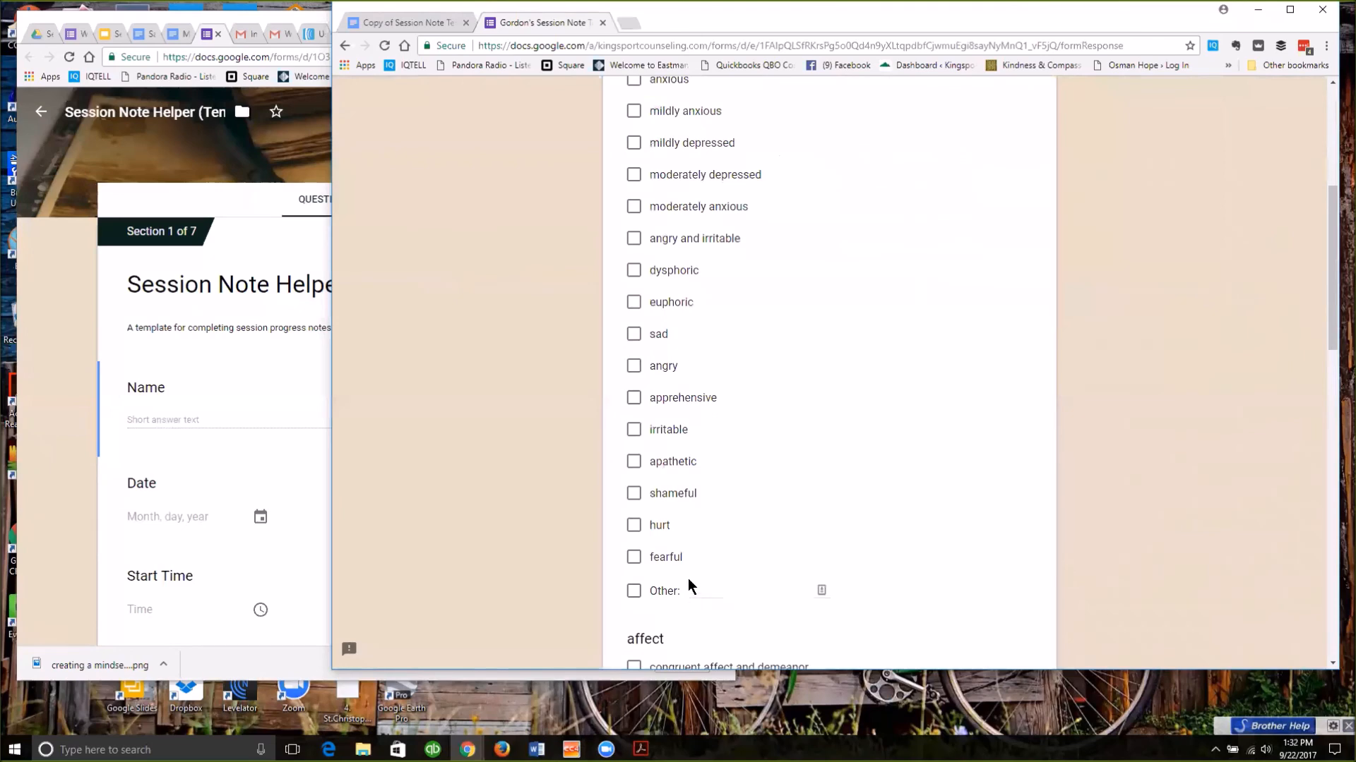
scroll(690, 586, down, 3)
click(633, 452)
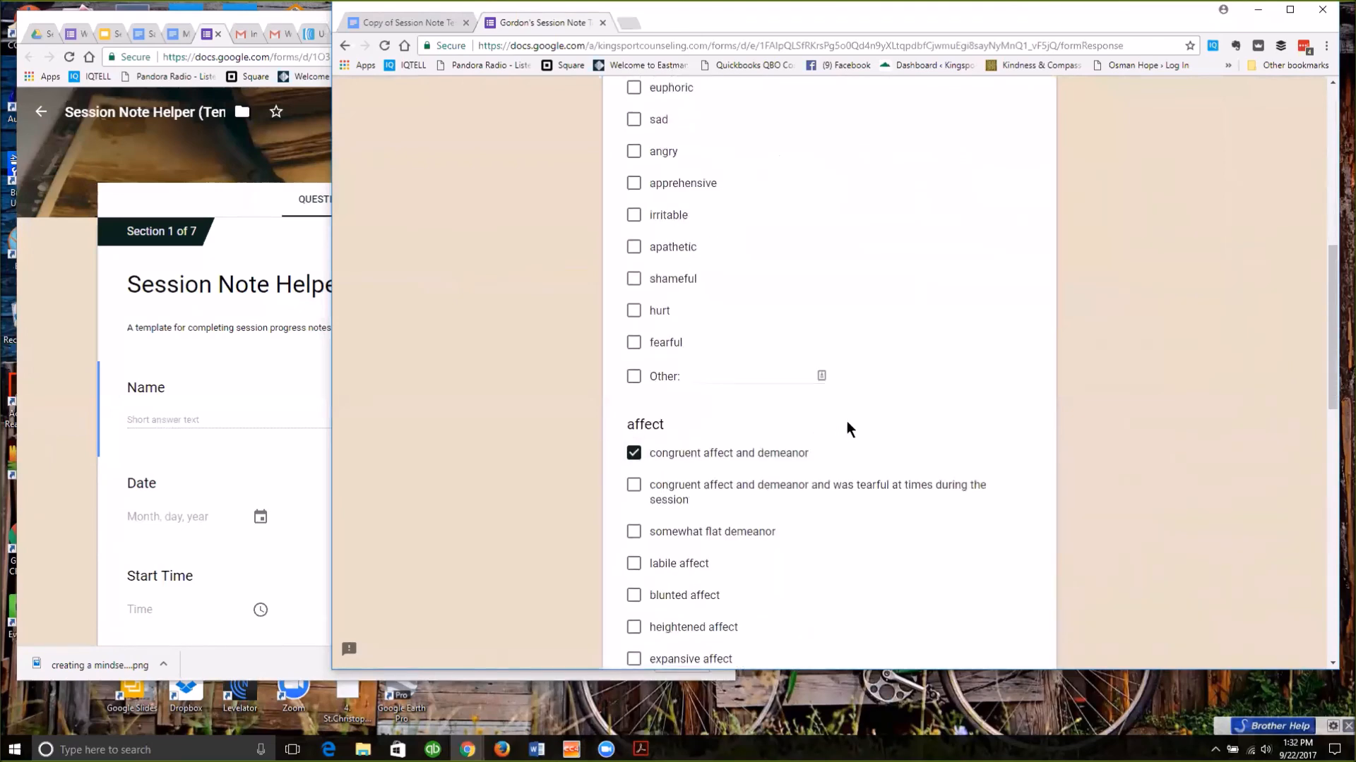
scroll(847, 430, down, 8)
click(634, 269)
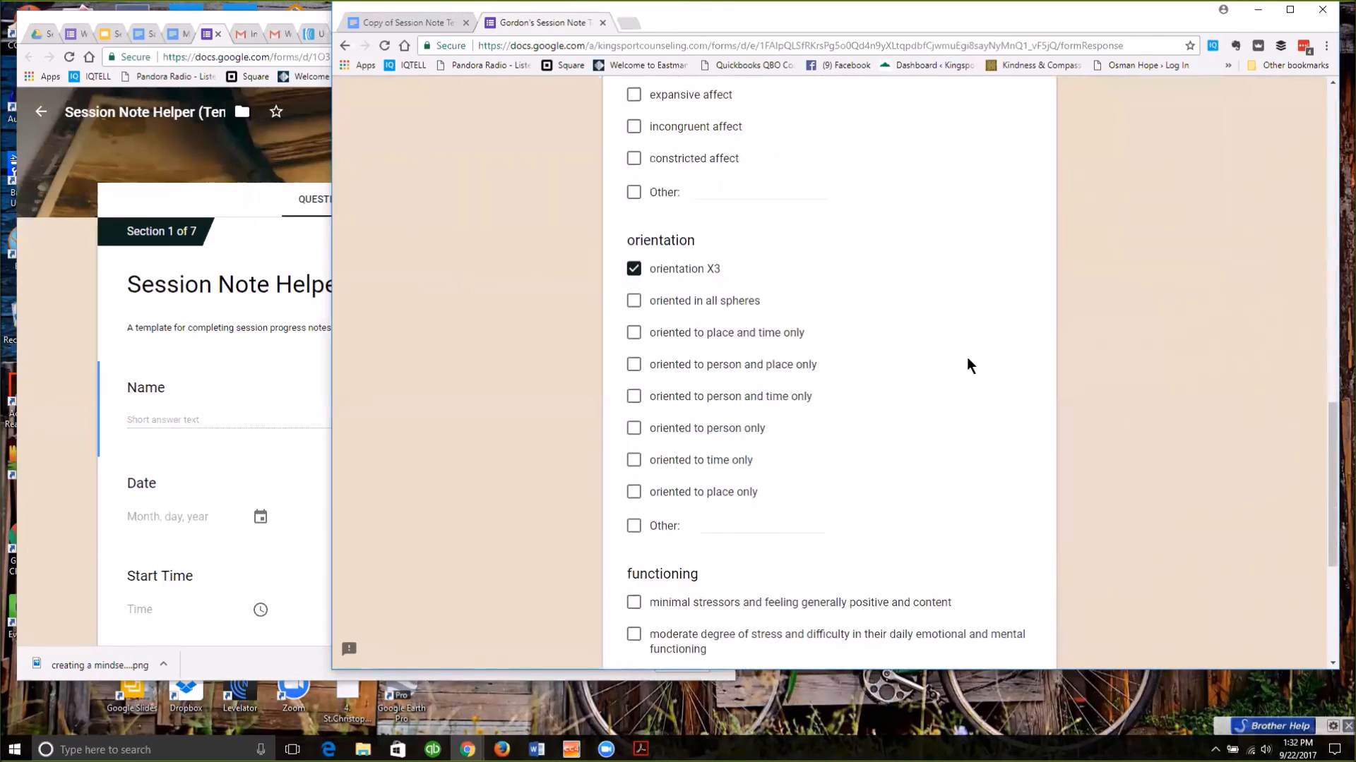
scroll(968, 364, down, 5)
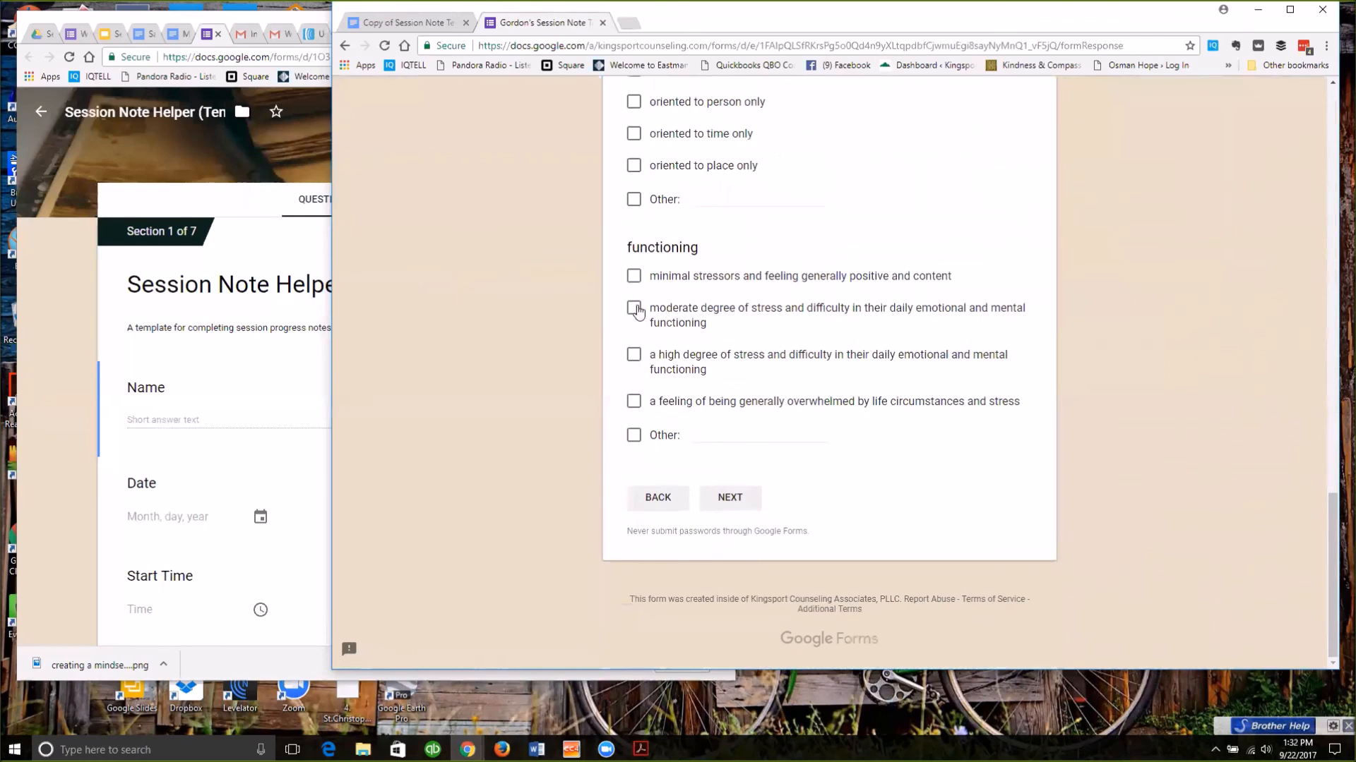
click(730, 499)
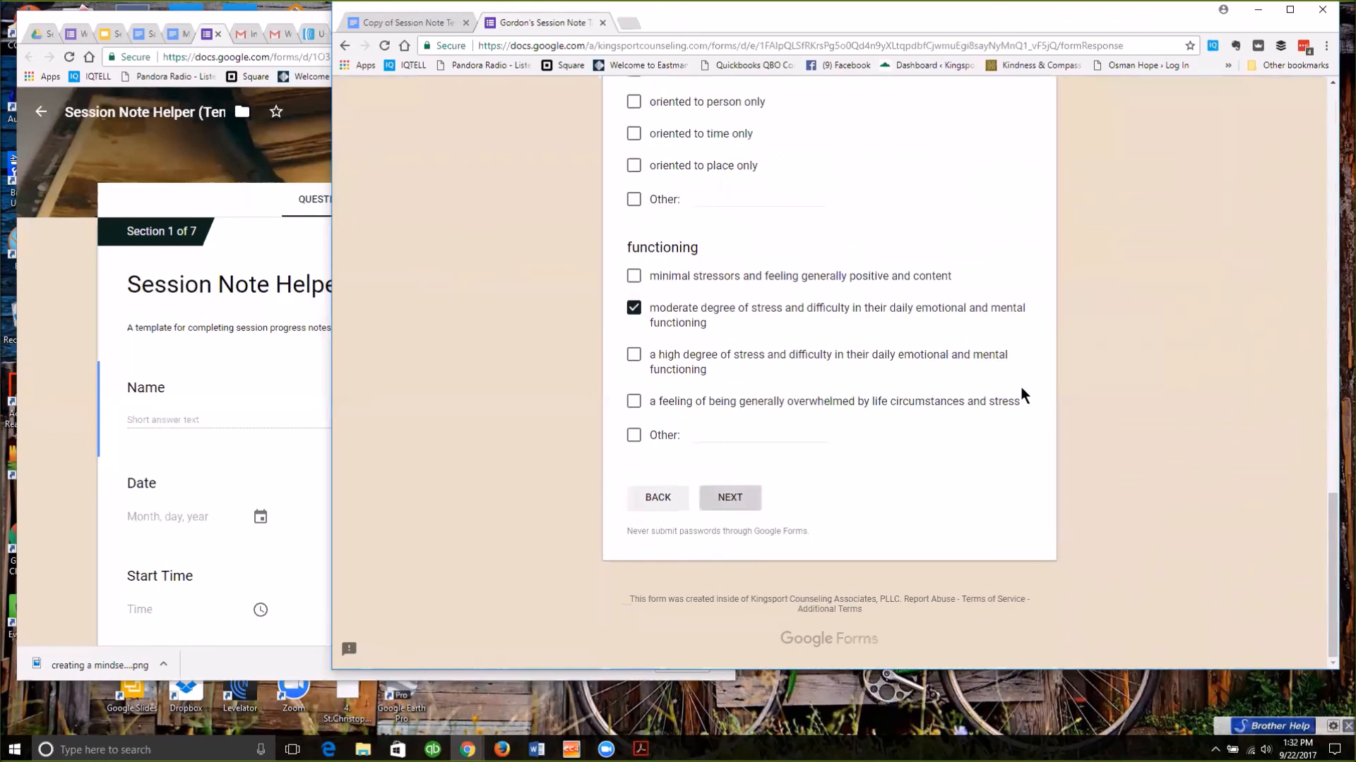
Answer None for suicidal thoughts, choose the comment denying any suicidal thoughts or thoughts of self-harm, and continue to Presenting Issues.
click(634, 369)
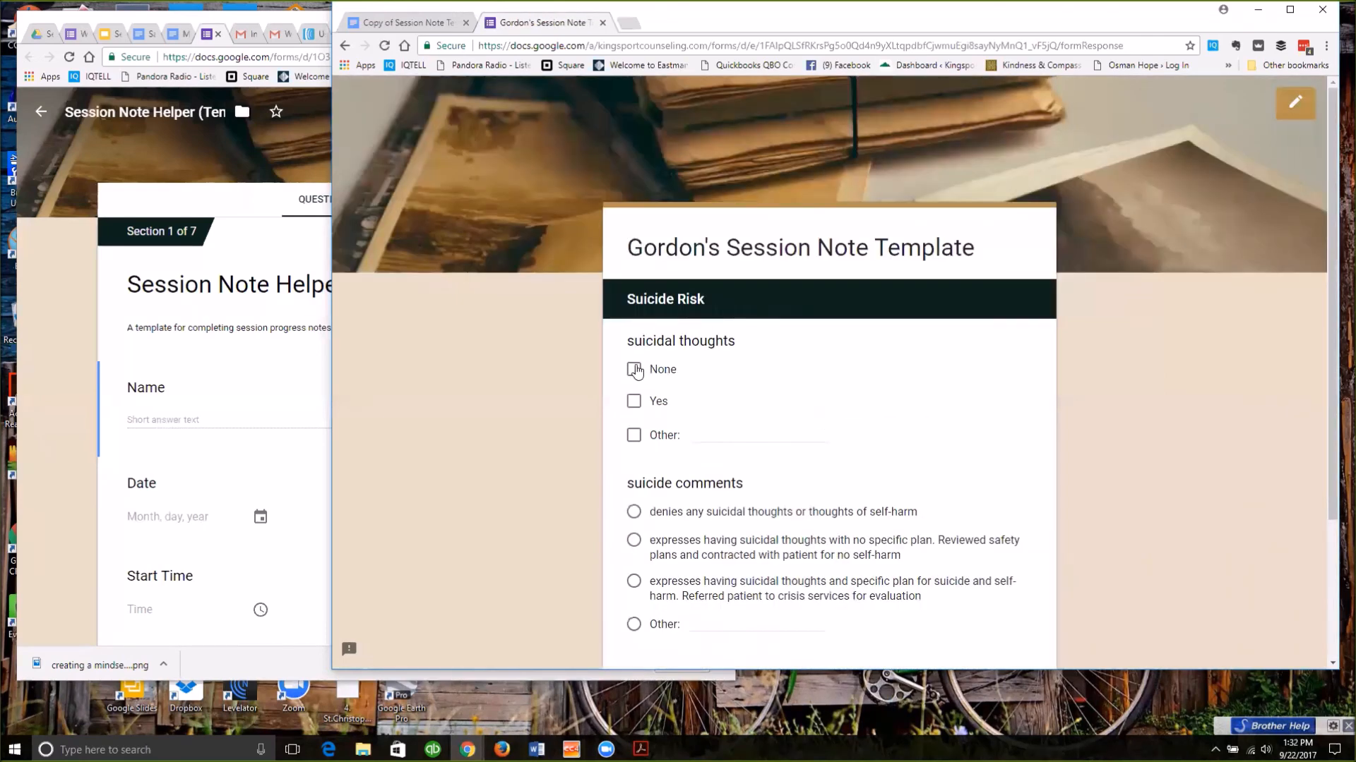
click(635, 511)
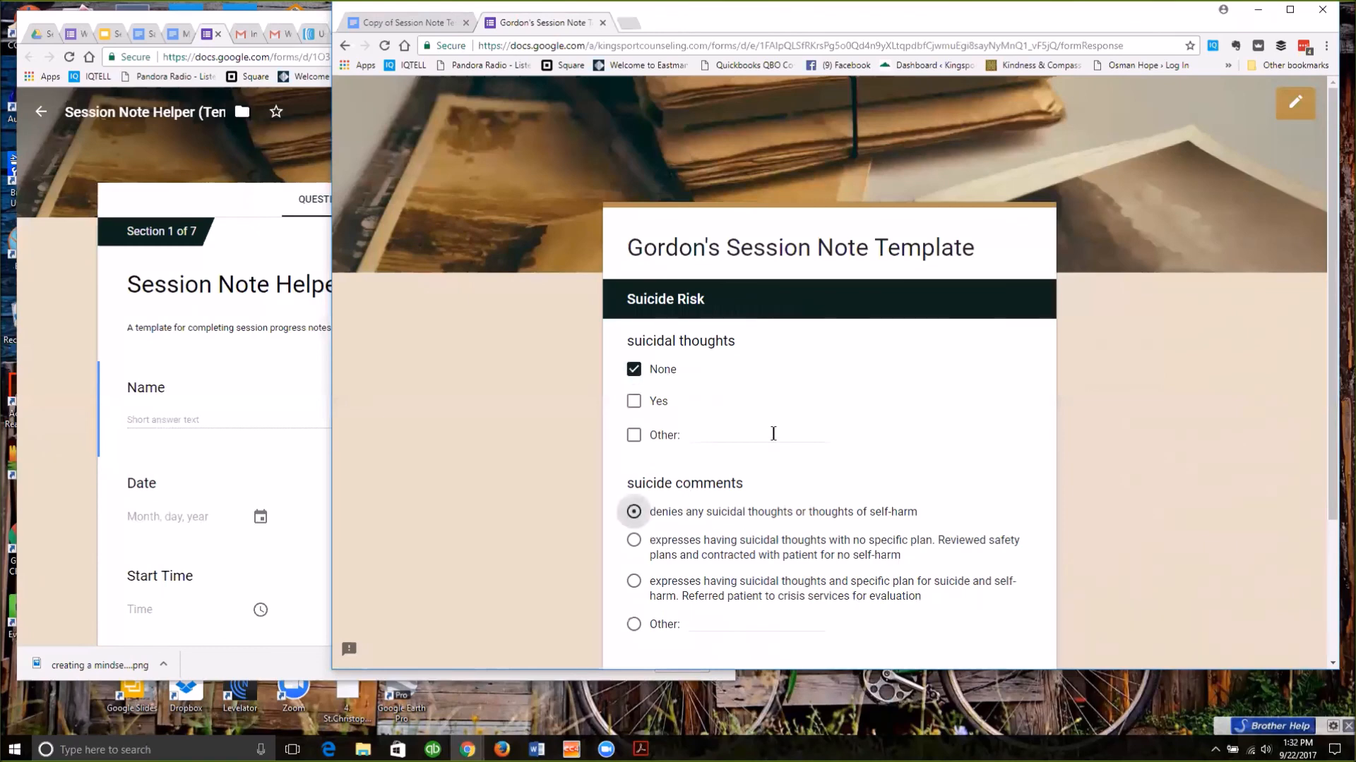
scroll(777, 438, down, 3)
click(747, 499)
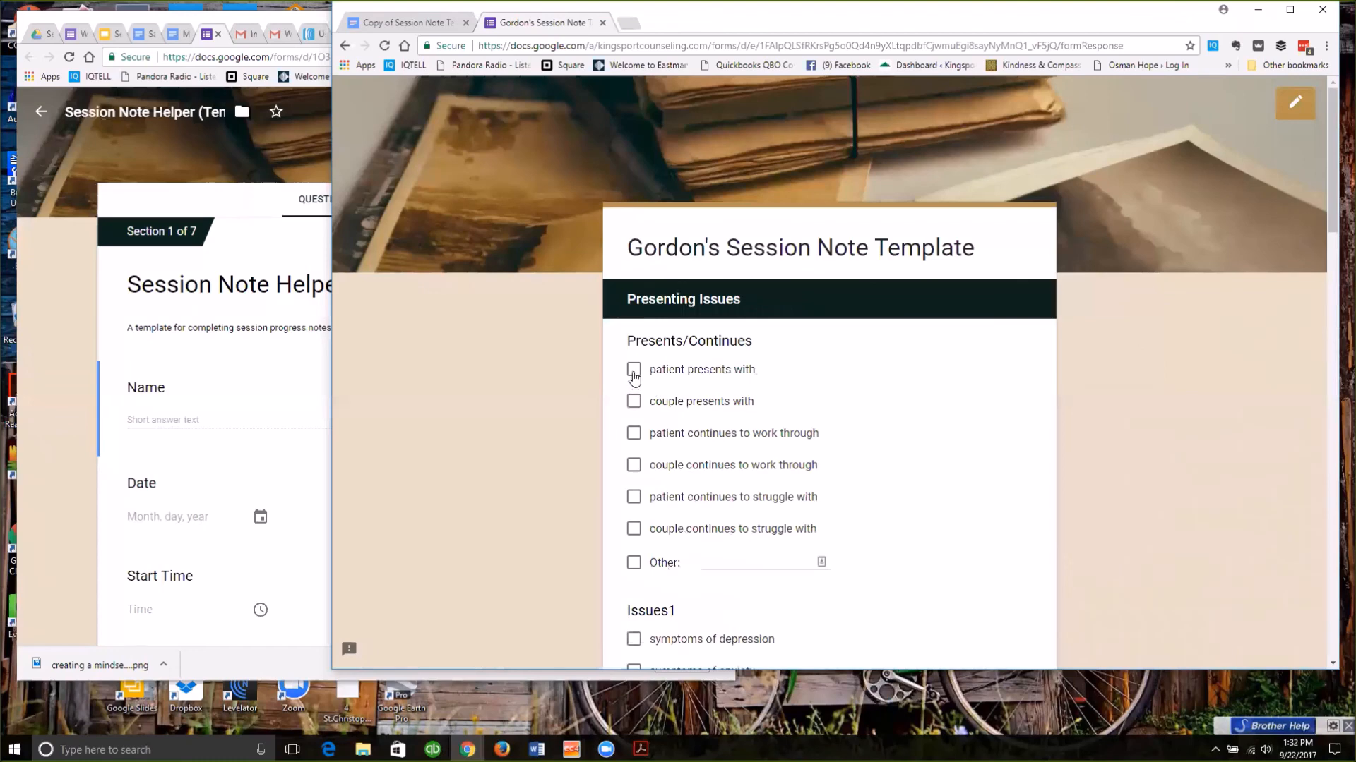
Select "patient presents with" under Presents/Continues, and symptoms of depression and grief and loss issues under Issues1.
click(635, 373)
scroll(870, 466, down, 6)
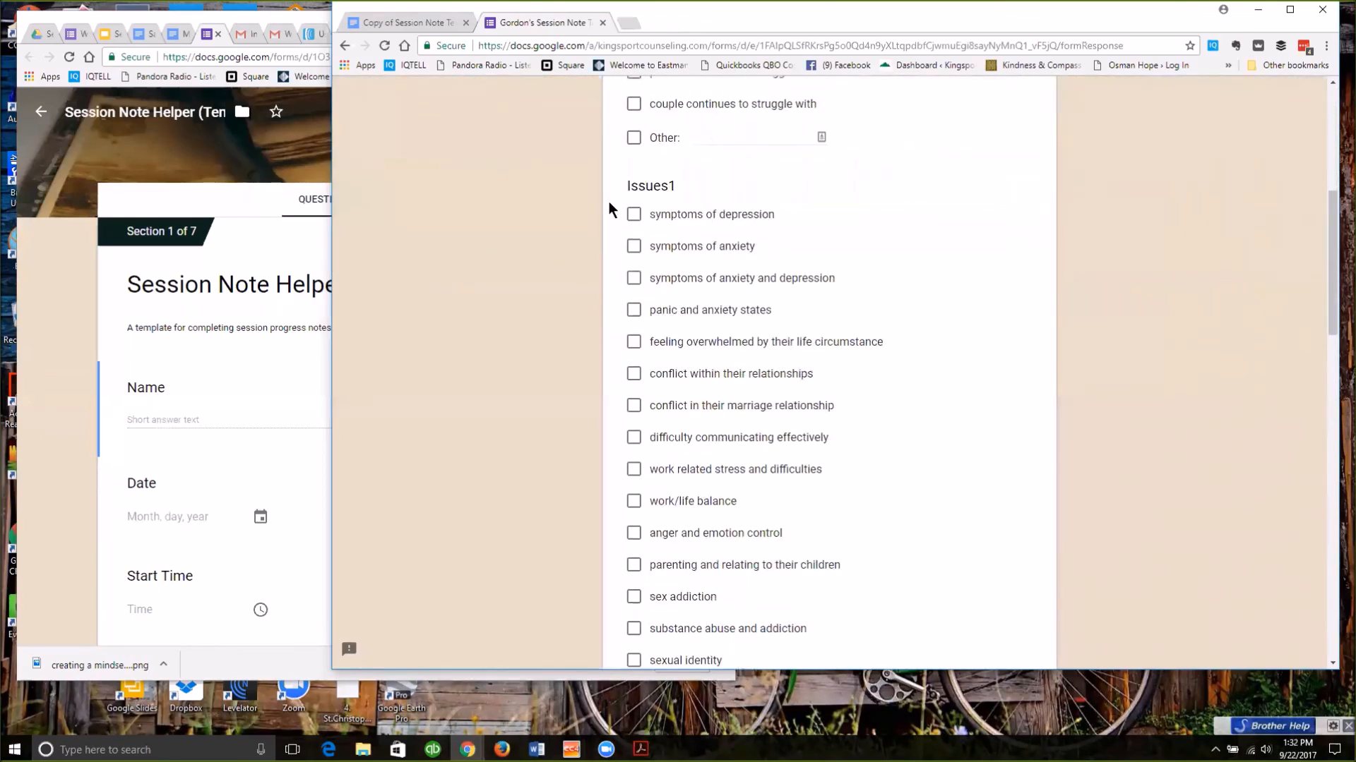
click(635, 215)
click(837, 406)
scroll(777, 404, down, 5)
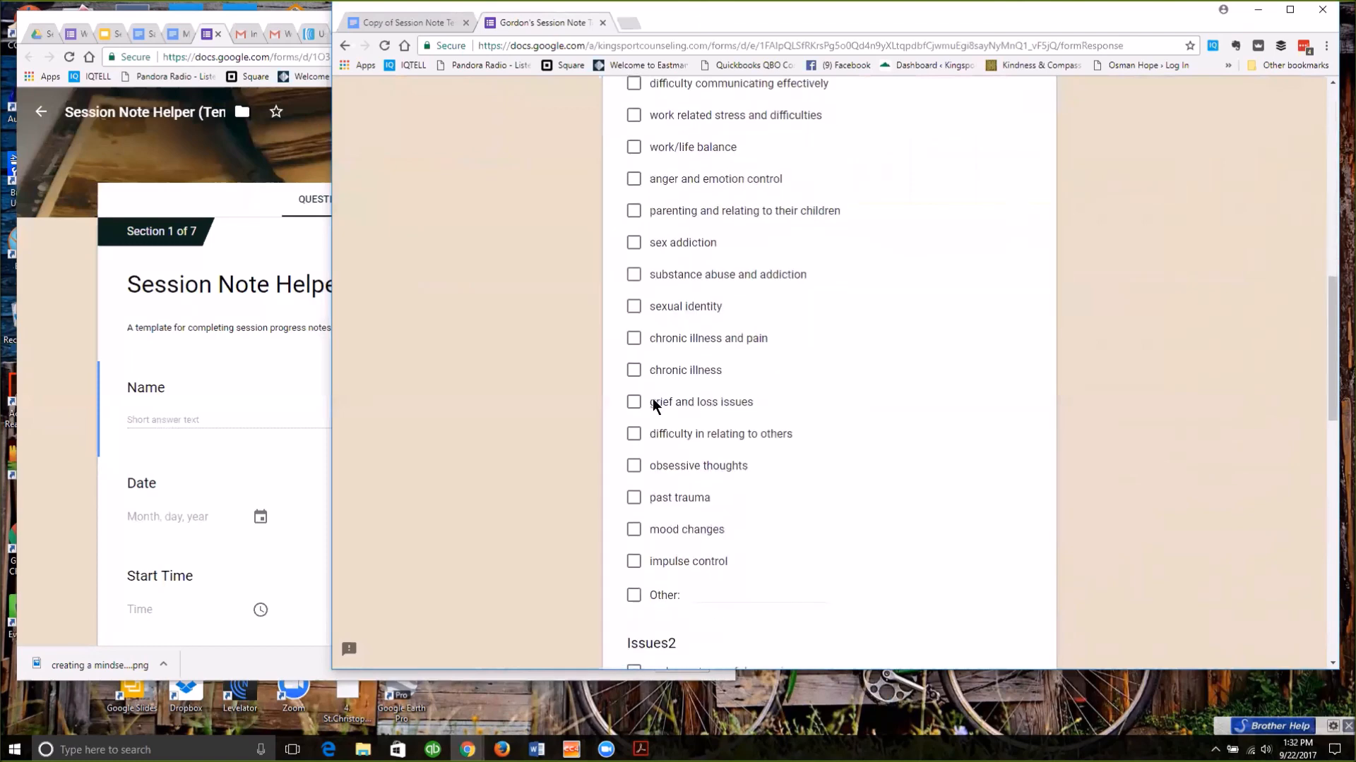
click(635, 403)
Select "and obsessive thoughts" under Issues2 and continue to the Focus of session section.
scroll(905, 428, down, 6)
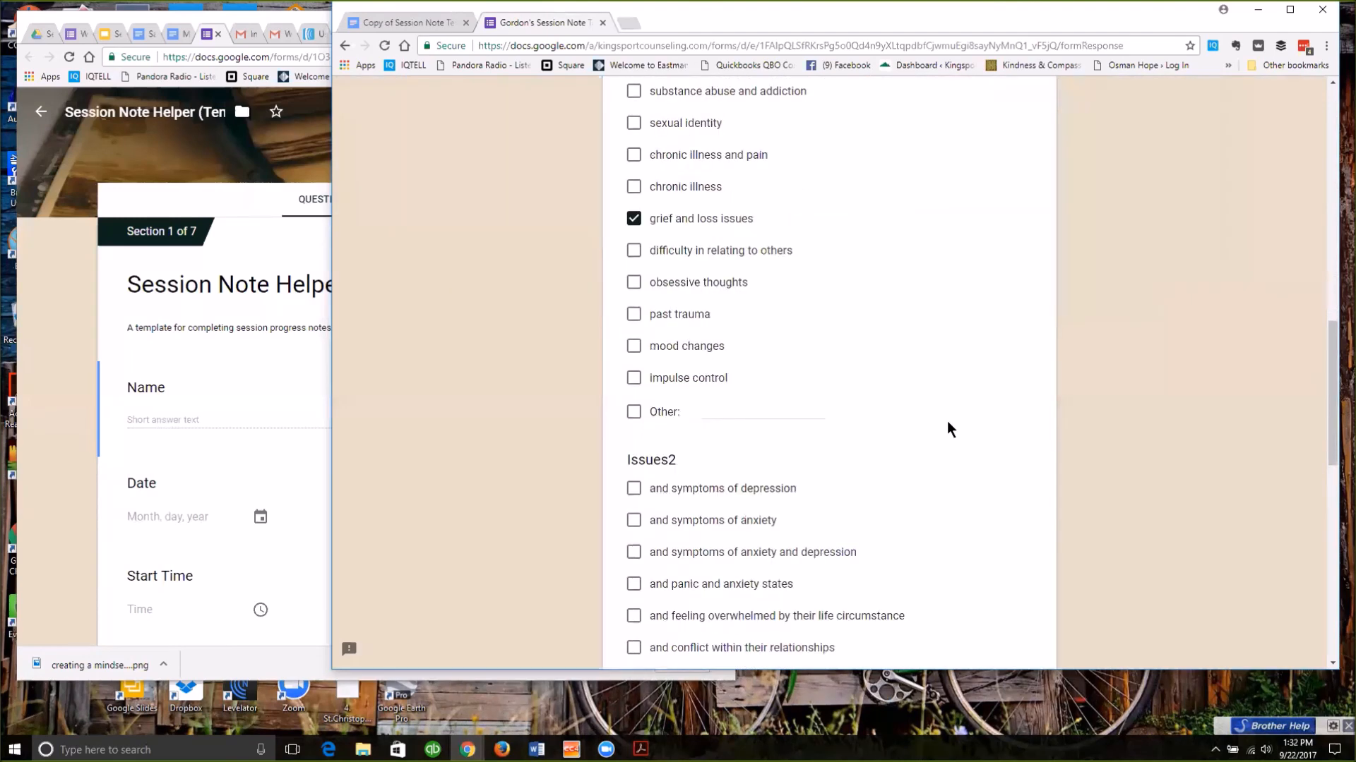
scroll(950, 432, down, 6)
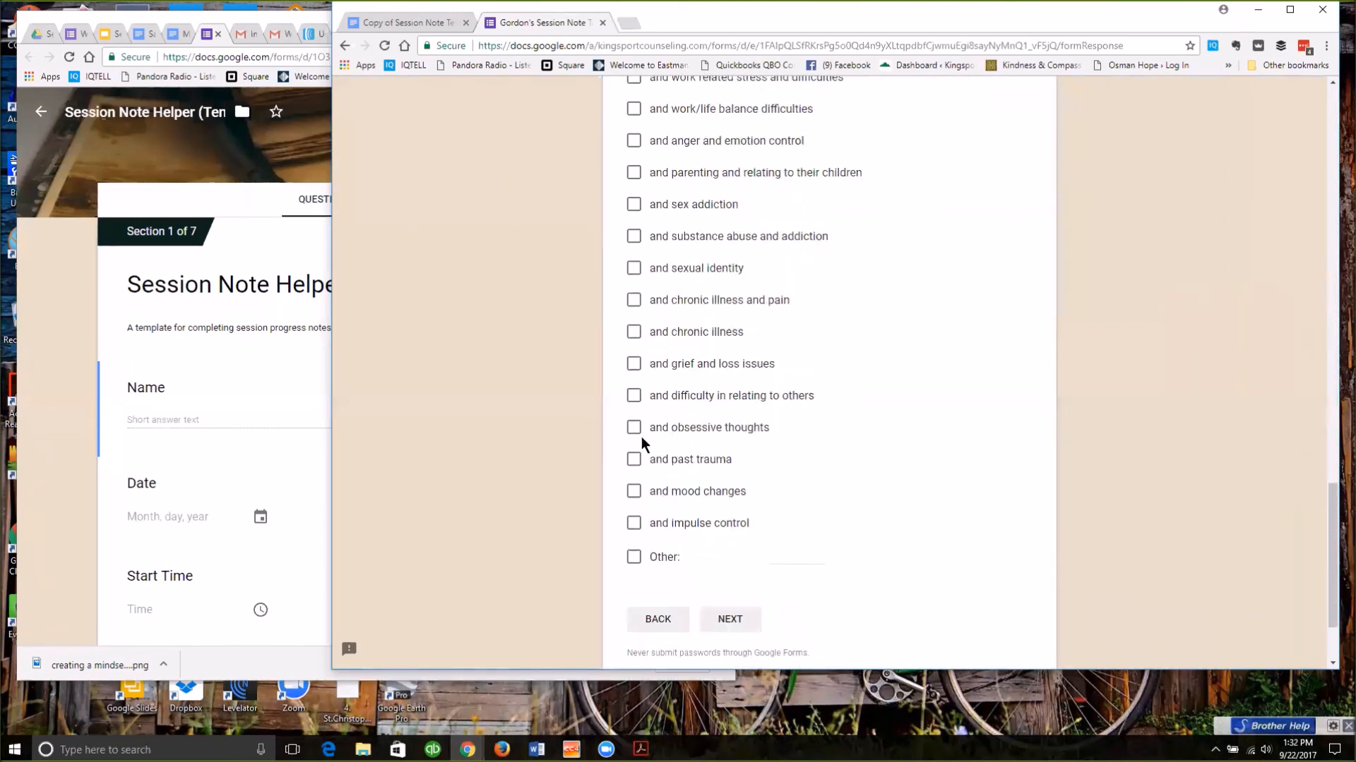
click(634, 428)
scroll(711, 508, down, 2)
click(727, 498)
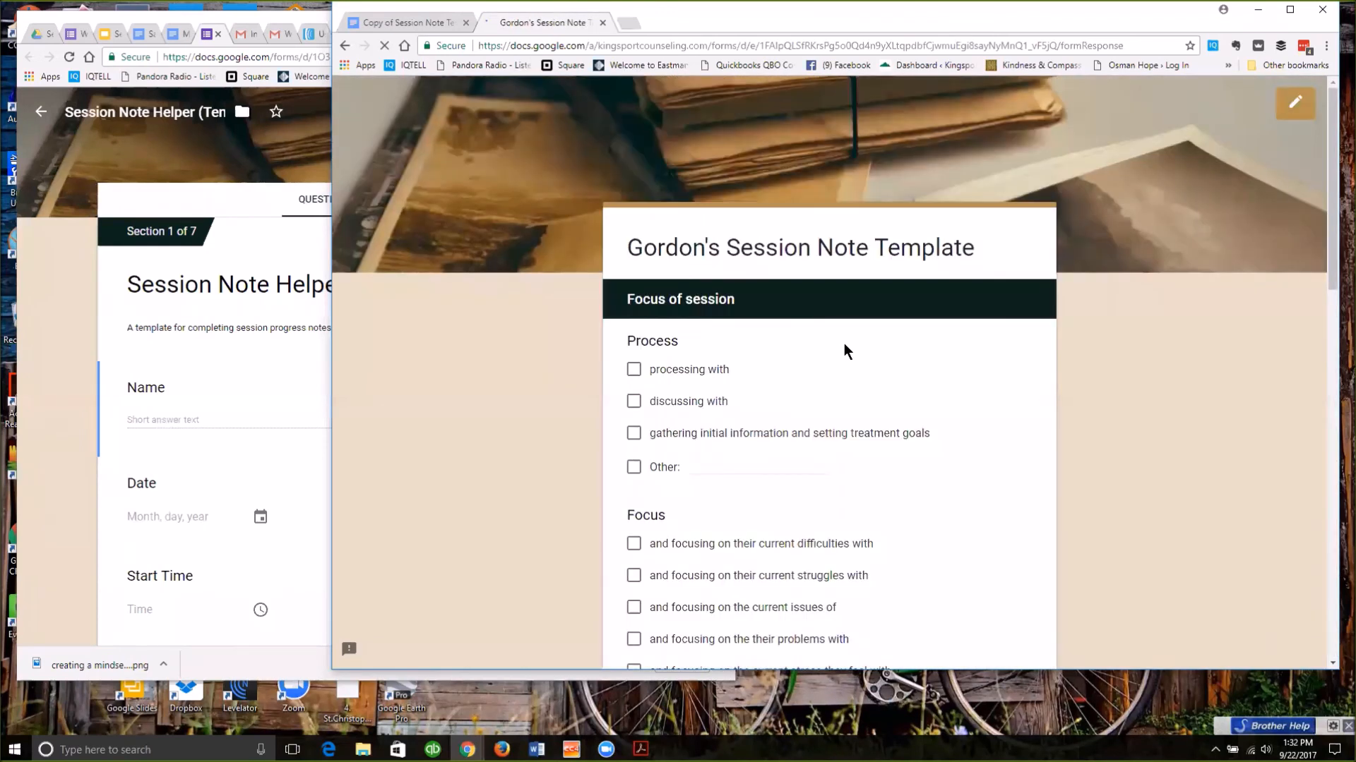
Select "processing with" under Process and "and focusing on their current struggles with" under Focus.
click(634, 369)
scroll(765, 363, down, 6)
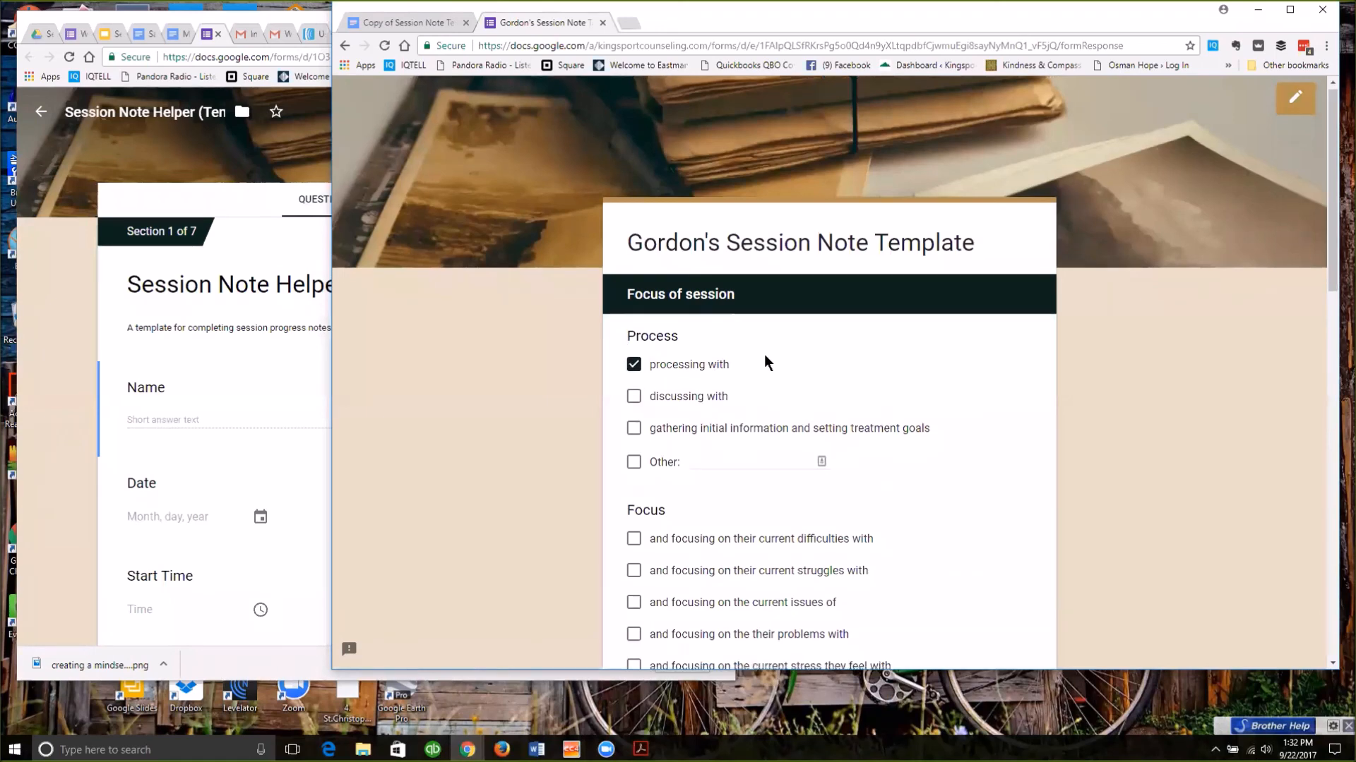
click(633, 150)
scroll(852, 276, down, 1)
scroll(855, 275, up, 4)
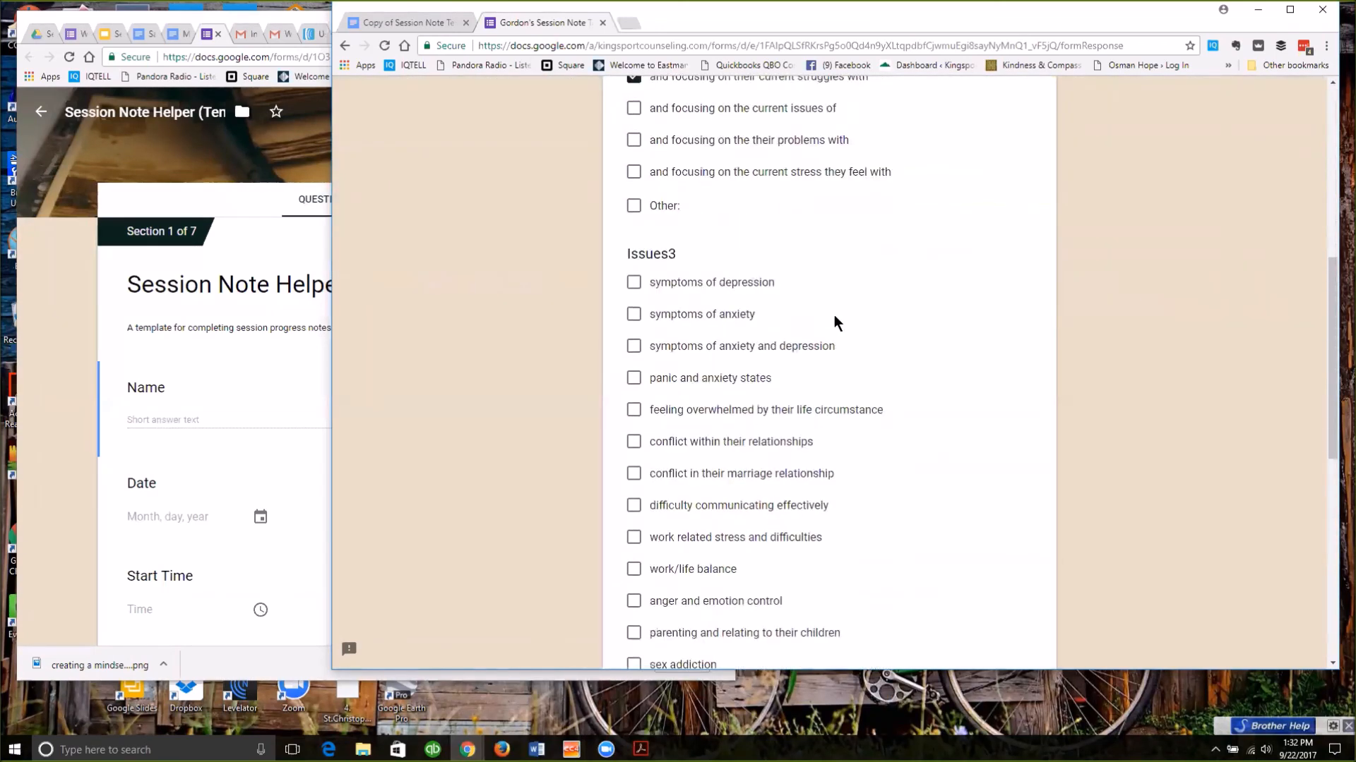
Select the issues the session focused on, starting with the Issues3 list, and continue to the Interventions section.
scroll(828, 357, down, 2)
click(634, 314)
click(634, 375)
scroll(699, 381, down, 4)
click(633, 219)
scroll(678, 442, down, 3)
click(632, 294)
click(728, 517)
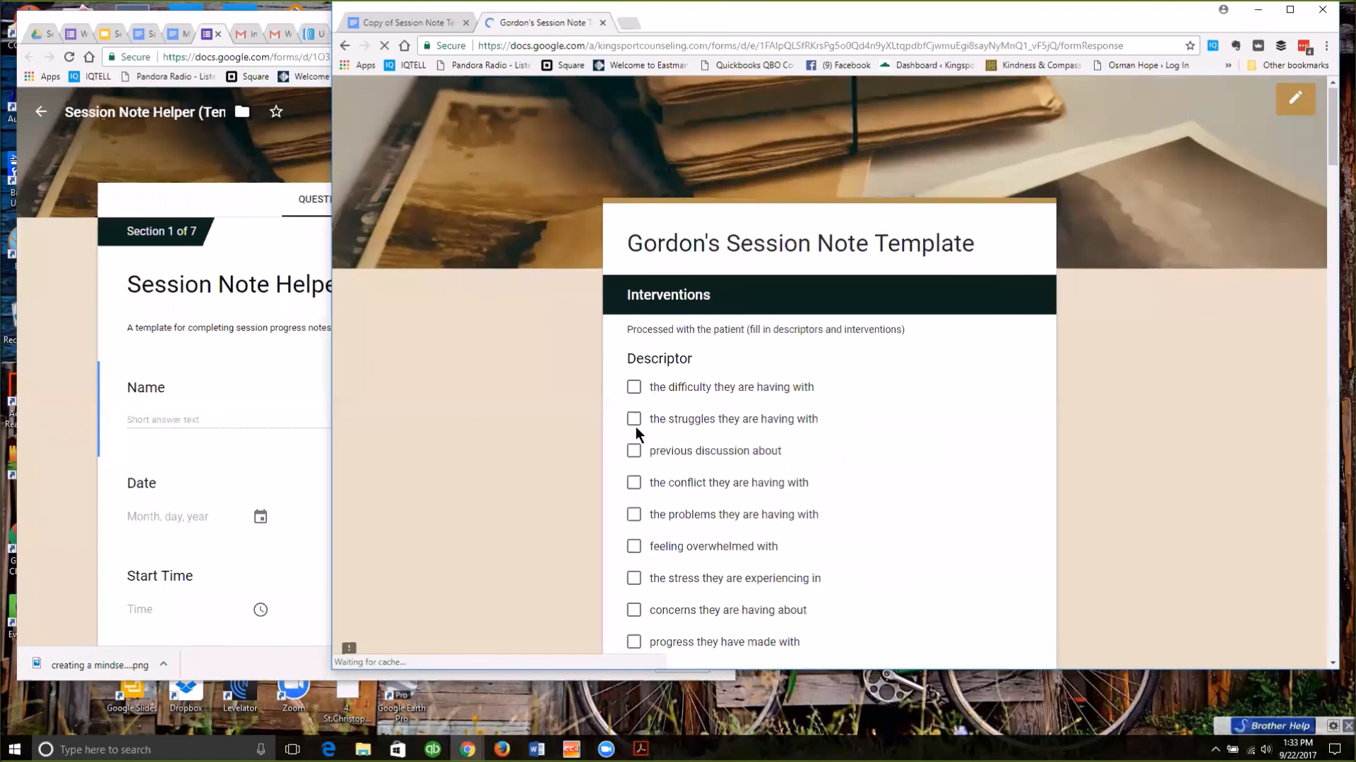
Select the descriptor "the struggles they are having with", and symptoms of depression, conflict within their relationships, and past trauma under Issues4.
scroll(637, 433, down, 2)
click(634, 280)
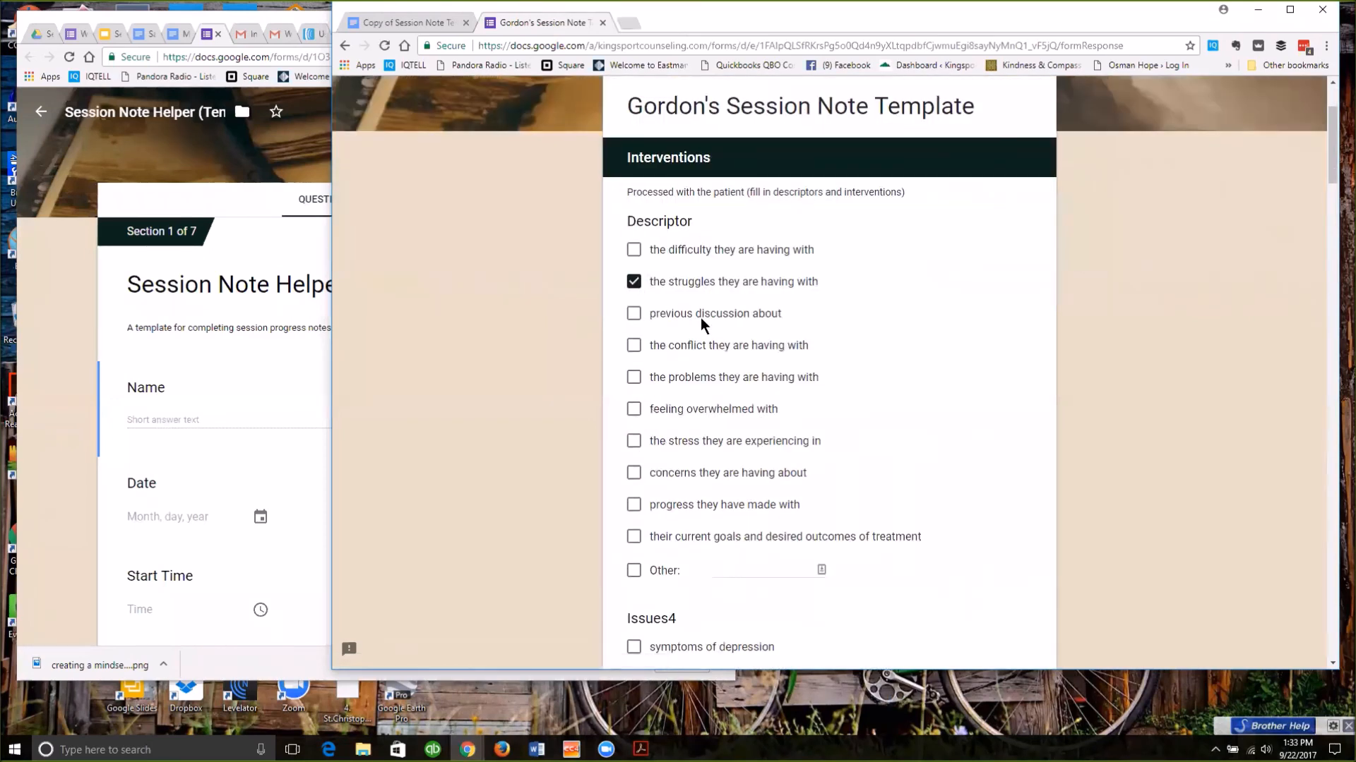
scroll(706, 342, down, 4)
click(634, 363)
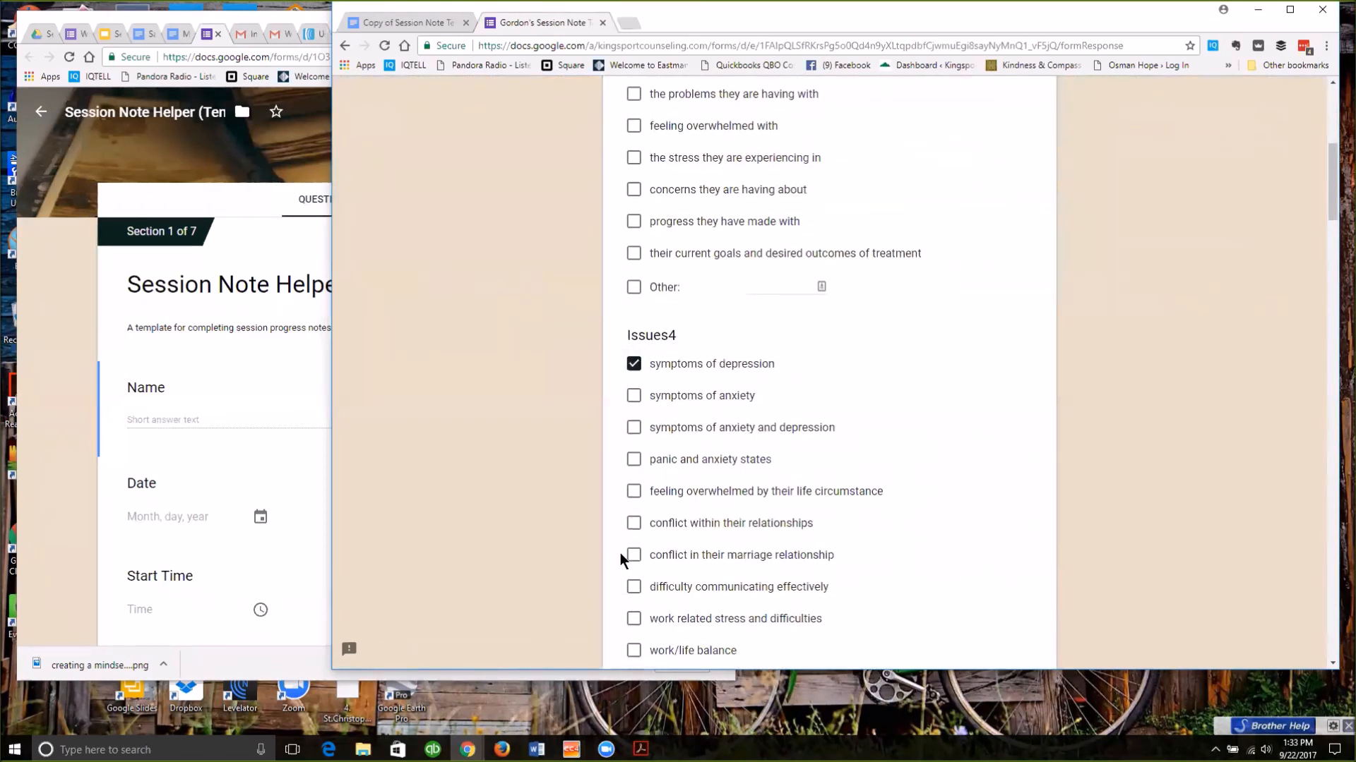
click(634, 523)
scroll(713, 474, down, 5)
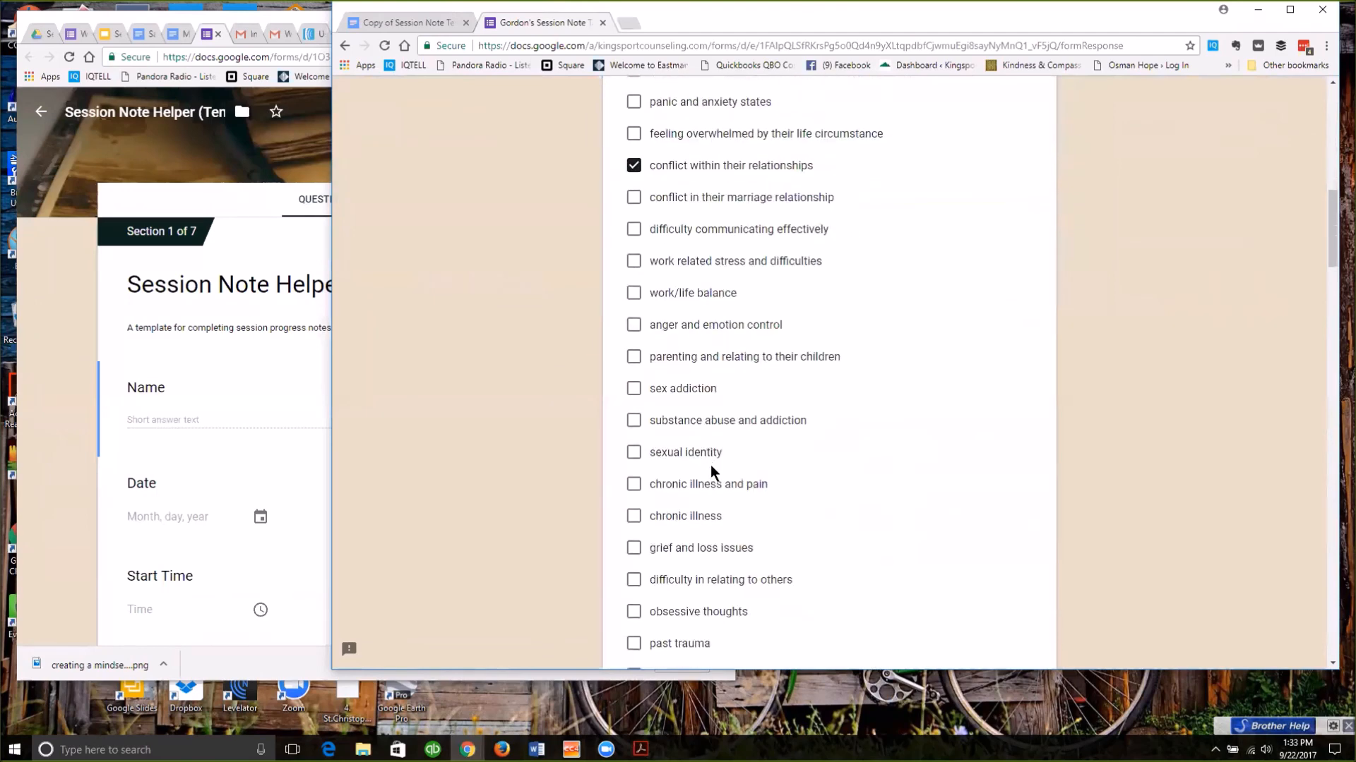
scroll(709, 469, down, 4)
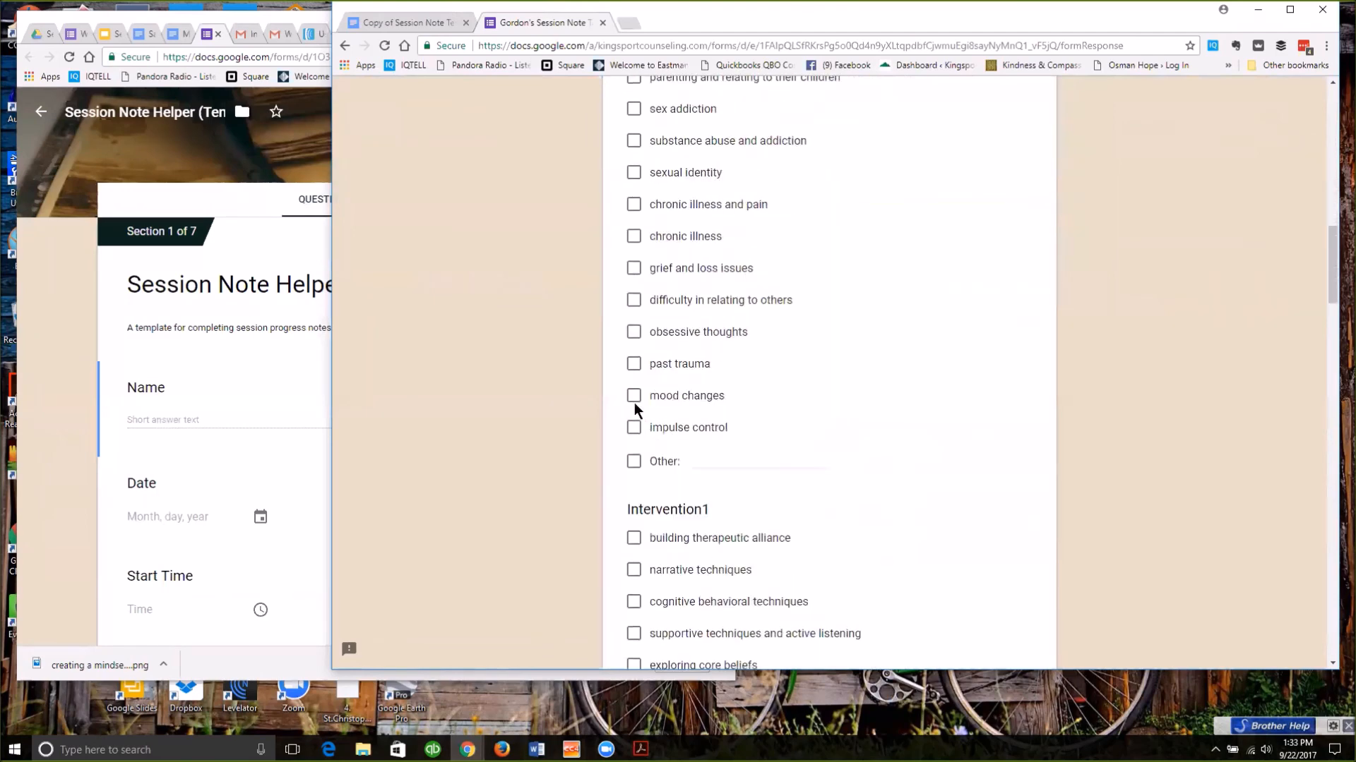
click(634, 364)
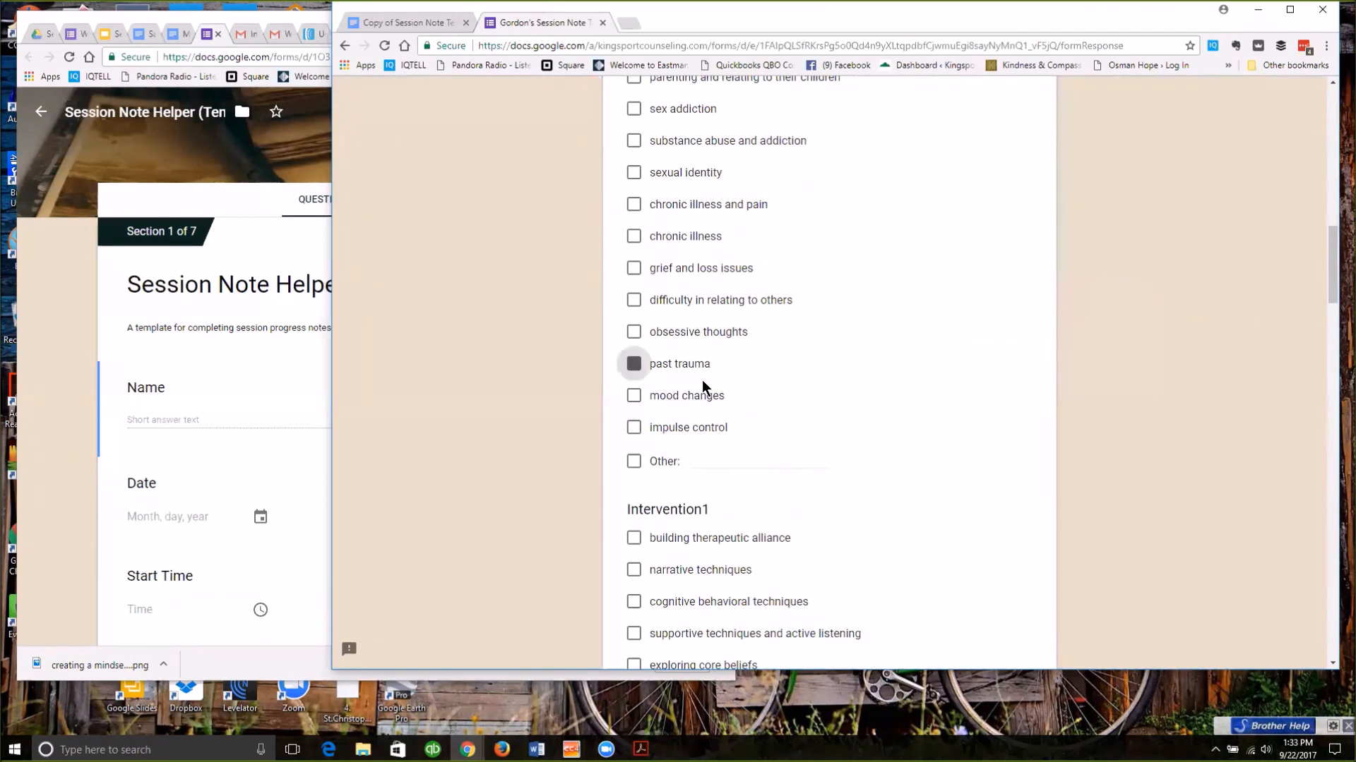
Under Intervention1, select building therapeutic alliance, supportive techniques and active listening, loss and grief expression, and trauma focused techniques.
scroll(703, 385, down, 4)
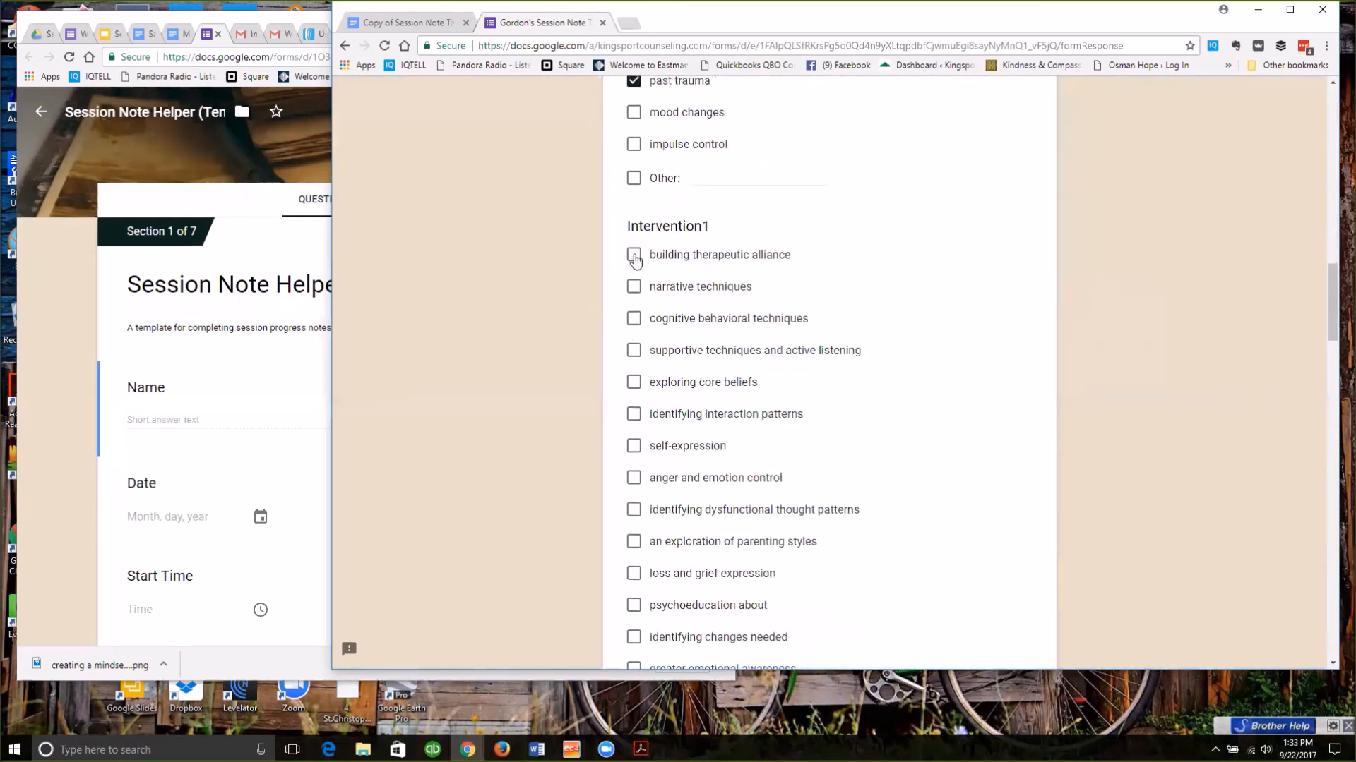
scroll(636, 261, up, 1)
click(634, 327)
scroll(643, 351, down, 2)
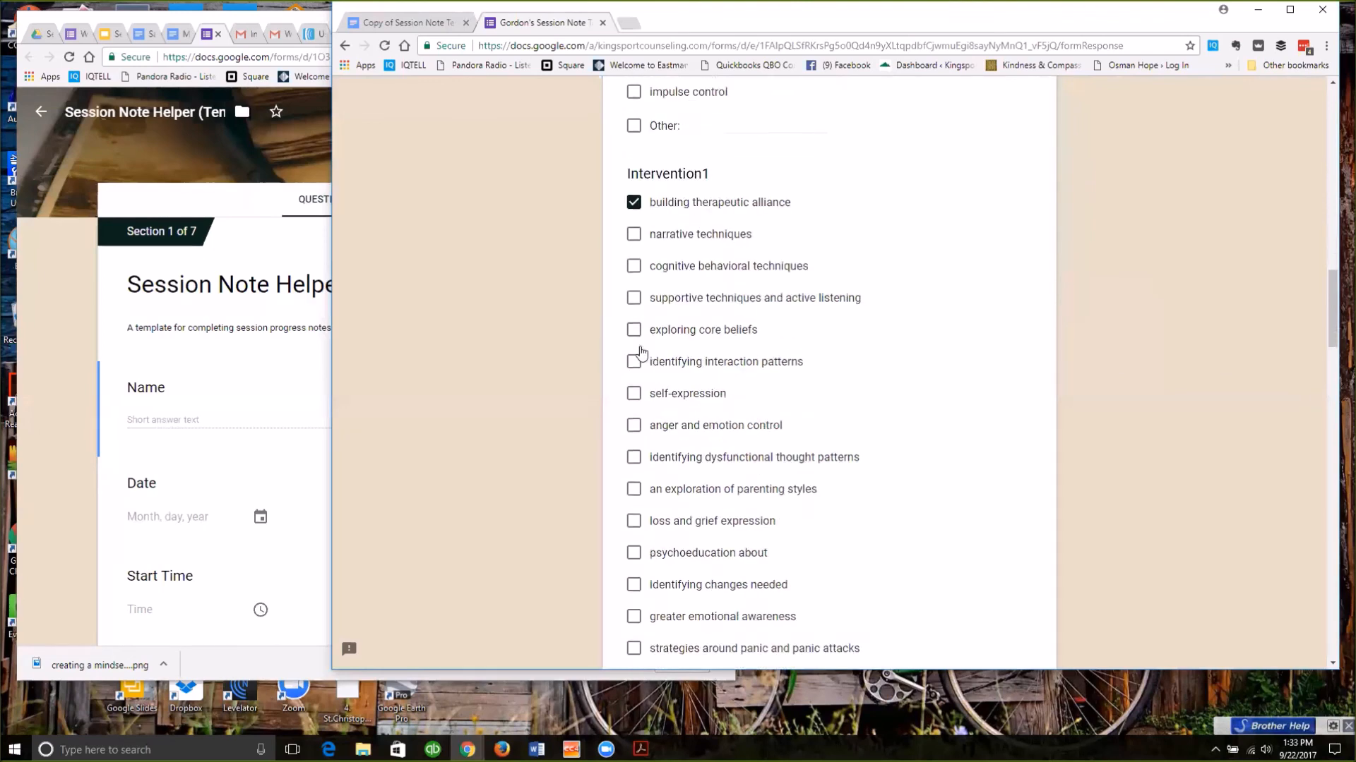
click(638, 279)
scroll(663, 353, down, 3)
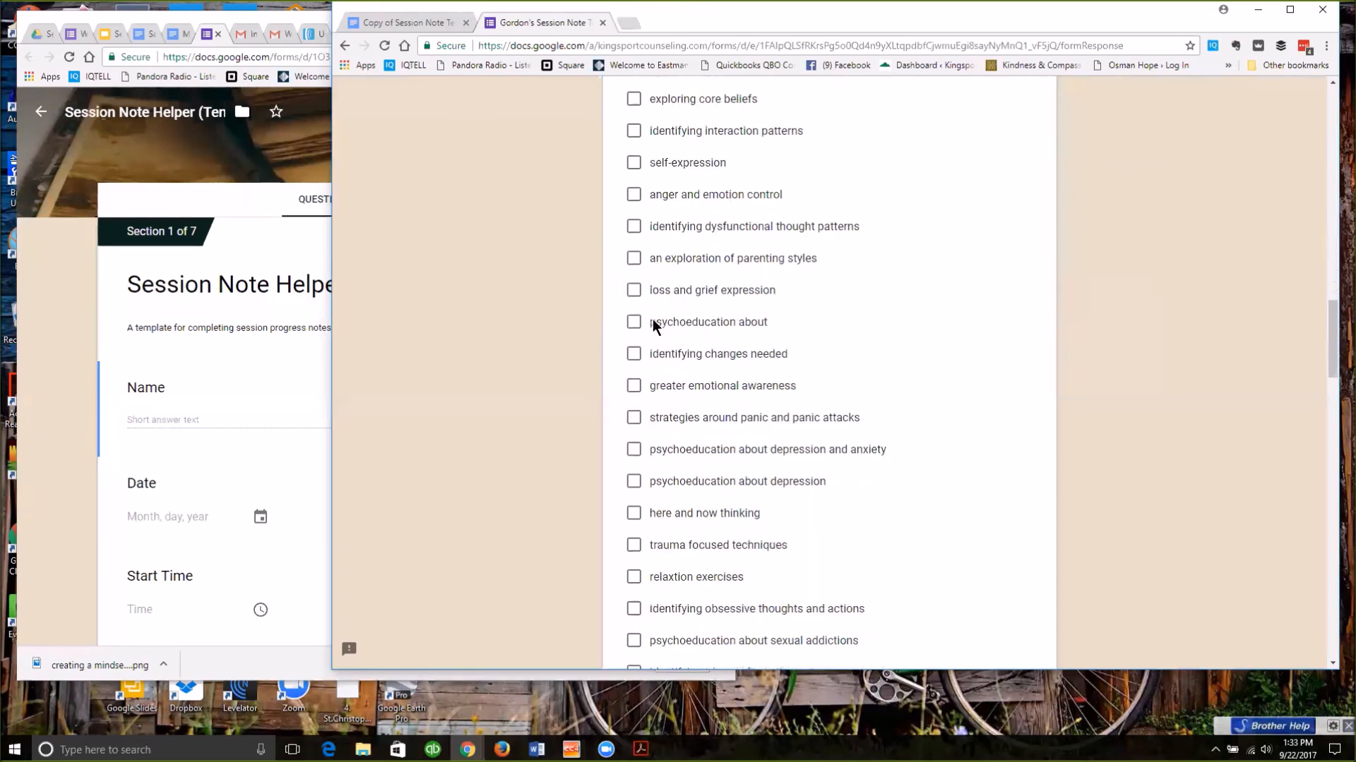
click(634, 290)
scroll(650, 459, down, 2)
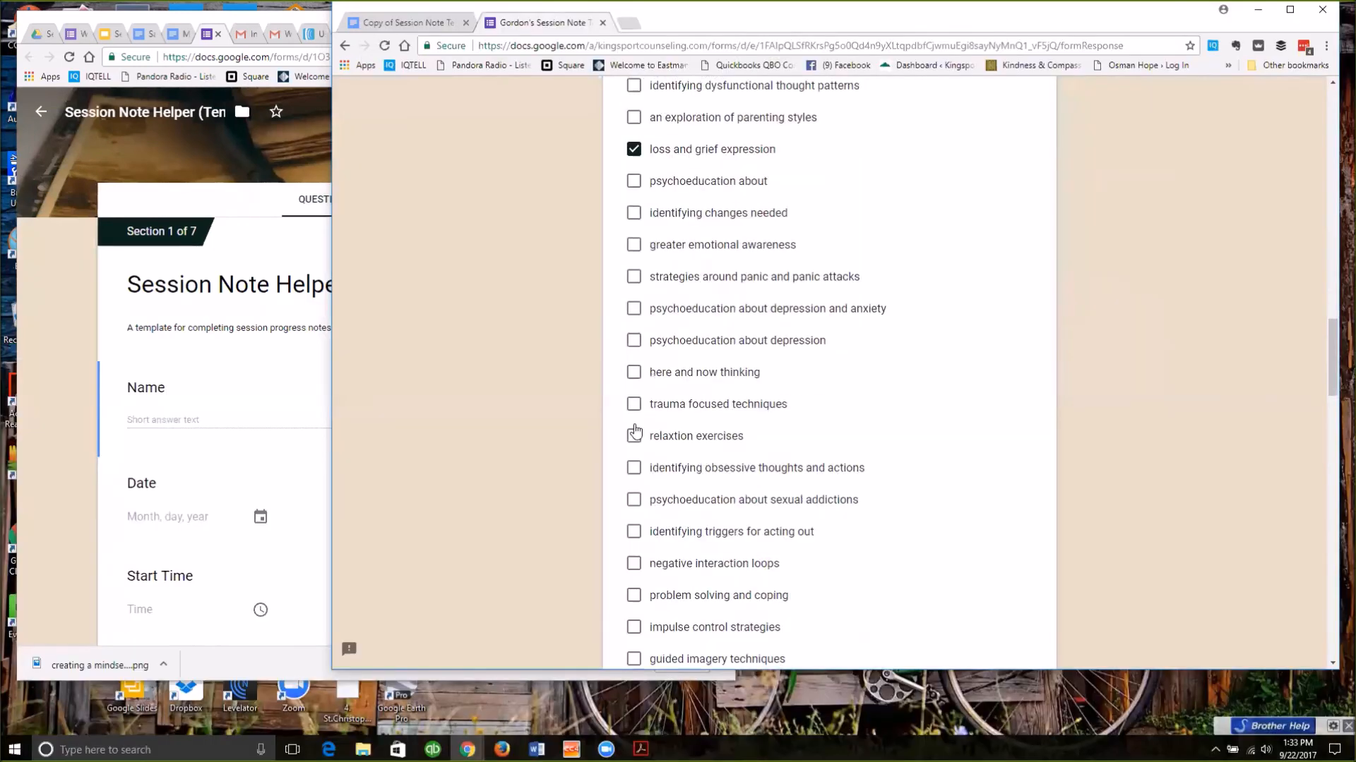
click(634, 404)
Select thinking mistakes and greater mindfulness and emotional awareness in the next intervention list, and the need for expressing their thoughts and feelings under Skill.
scroll(752, 392, down, 1)
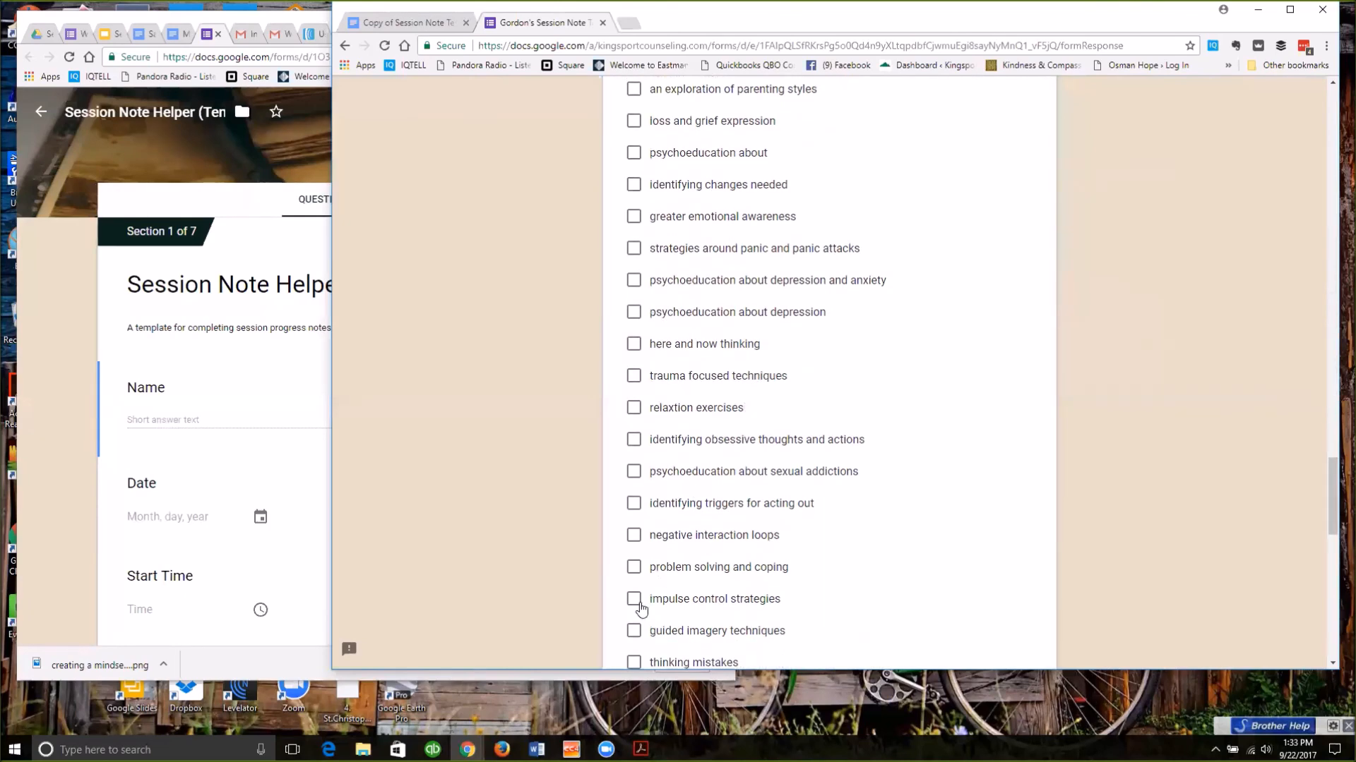
scroll(643, 603, down, 2)
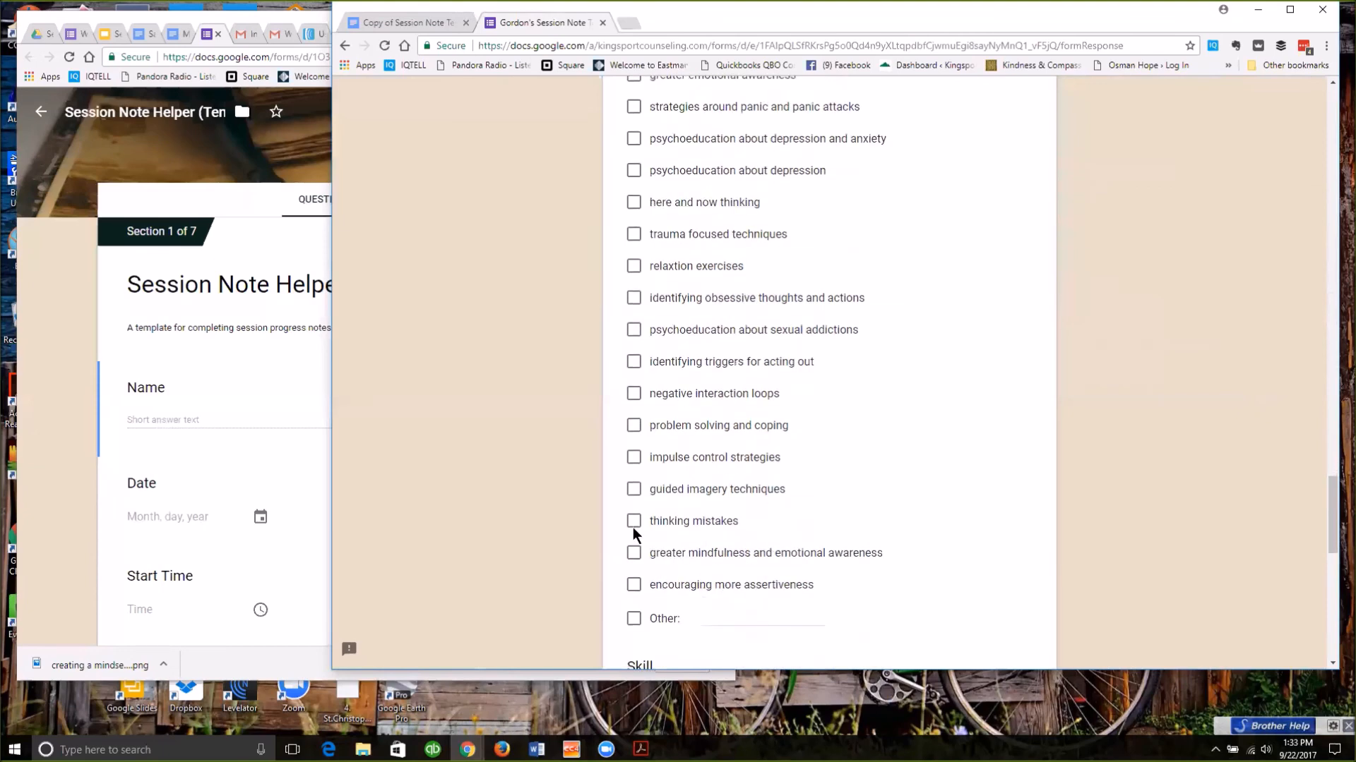
click(634, 524)
click(633, 553)
scroll(779, 520, down, 5)
scroll(779, 520, down, 2)
click(634, 275)
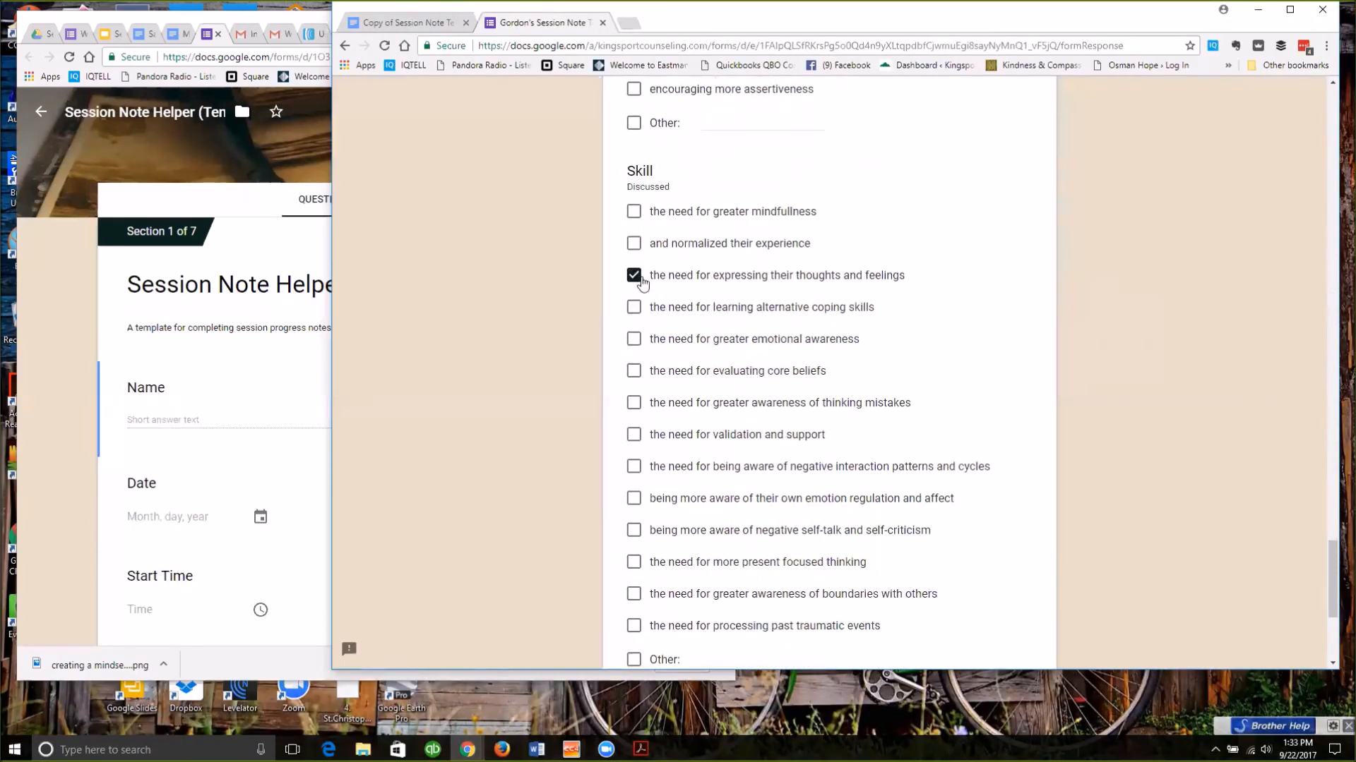
Add the need for validation and support under Skill, and continue to the Focus of future sessions/plan section.
click(634, 434)
scroll(802, 469, down, 4)
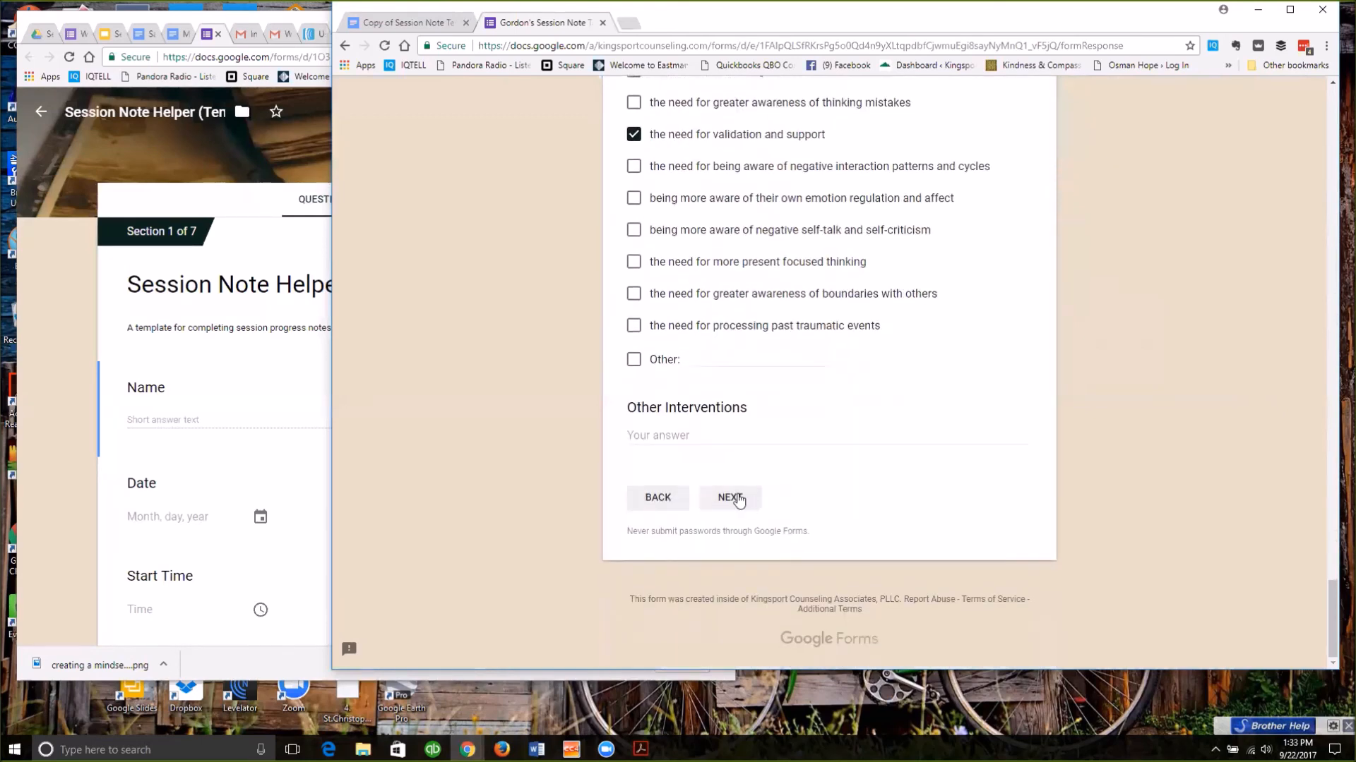
click(744, 495)
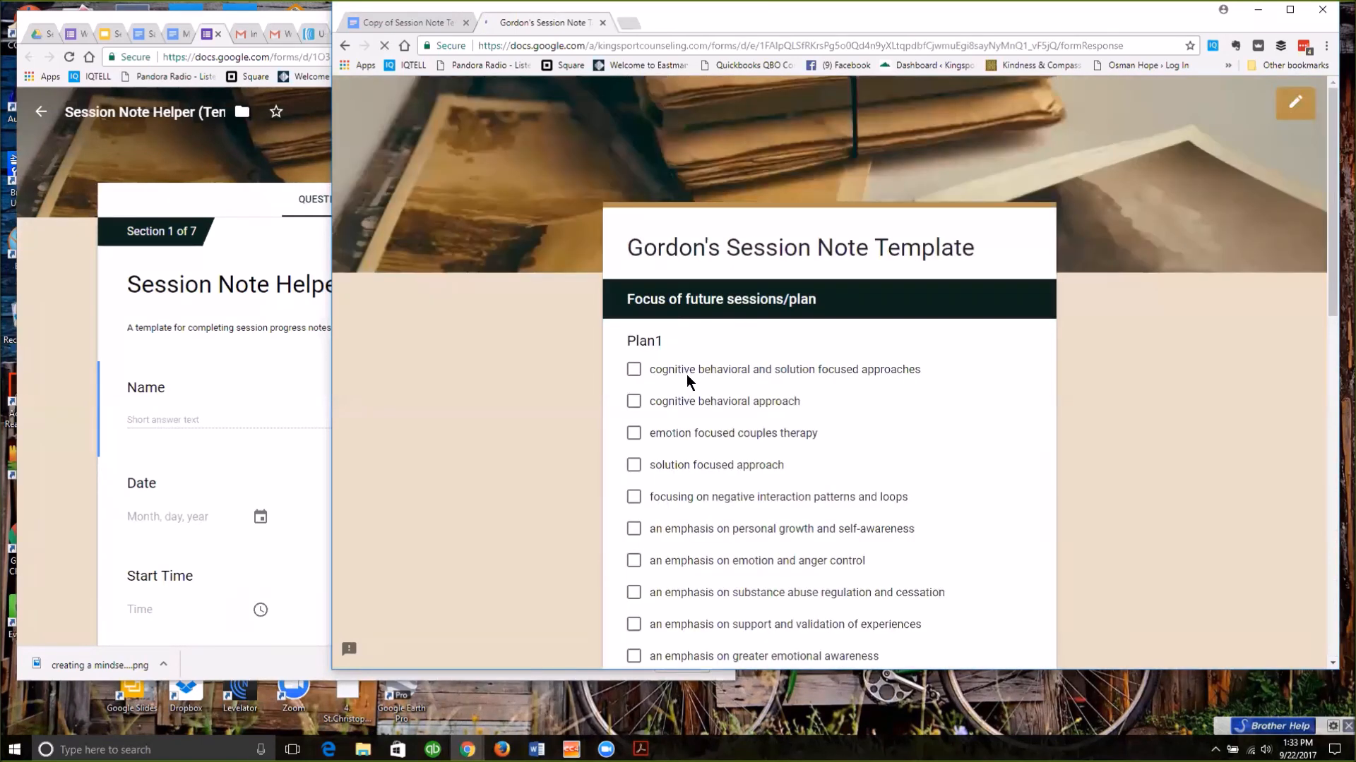
Under Plan1, select cognitive behavioral and solution focused approaches, an emphasis on emotion and anger control, and an emphasis on crisis management.
click(695, 376)
scroll(692, 378, down, 3)
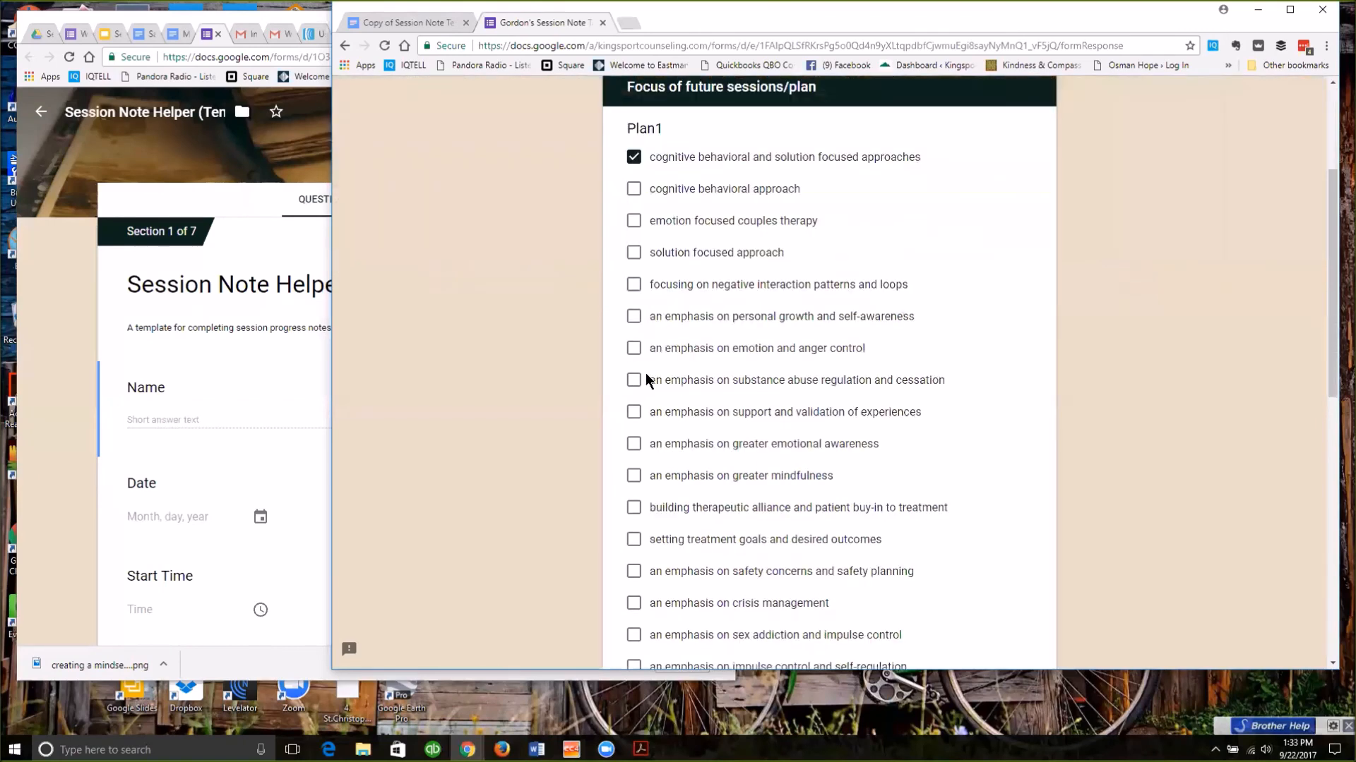
click(634, 349)
scroll(664, 346, down, 5)
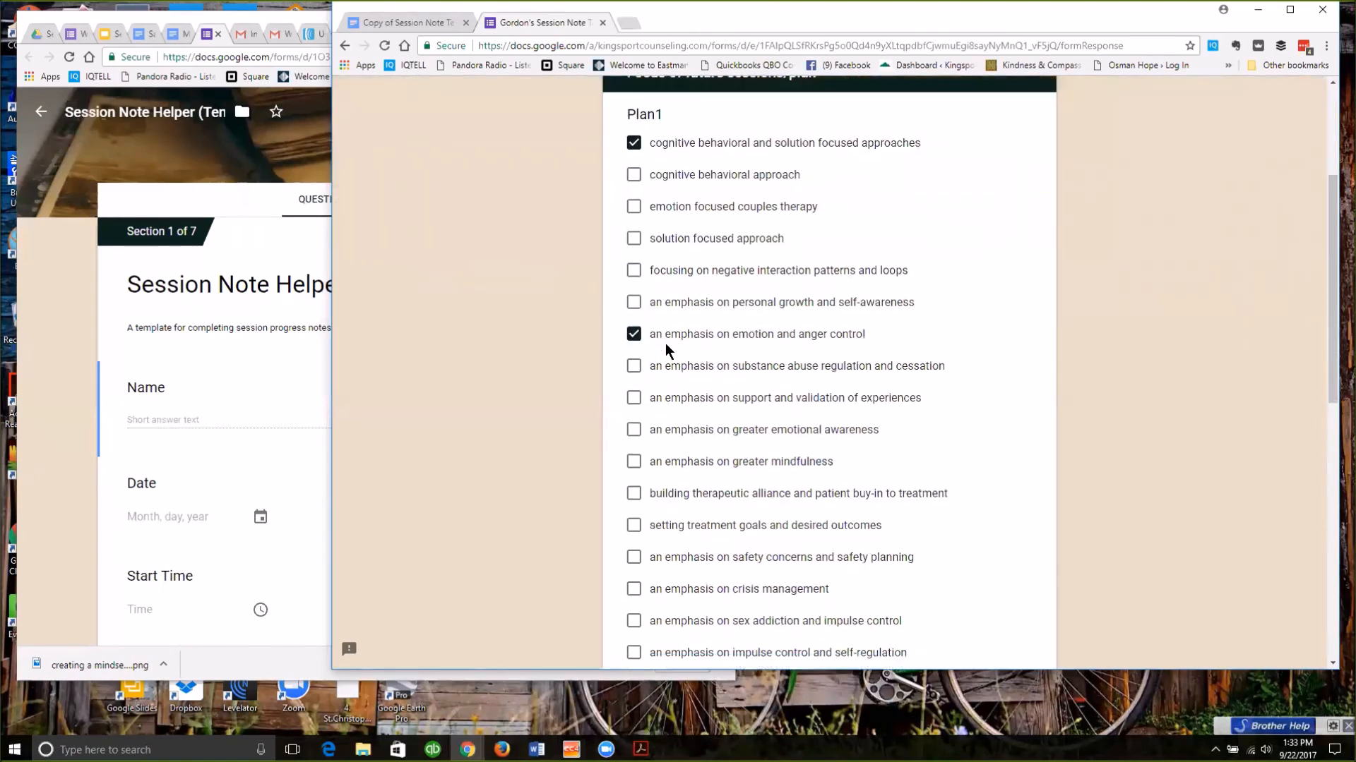
click(634, 248)
scroll(639, 264, down, 3)
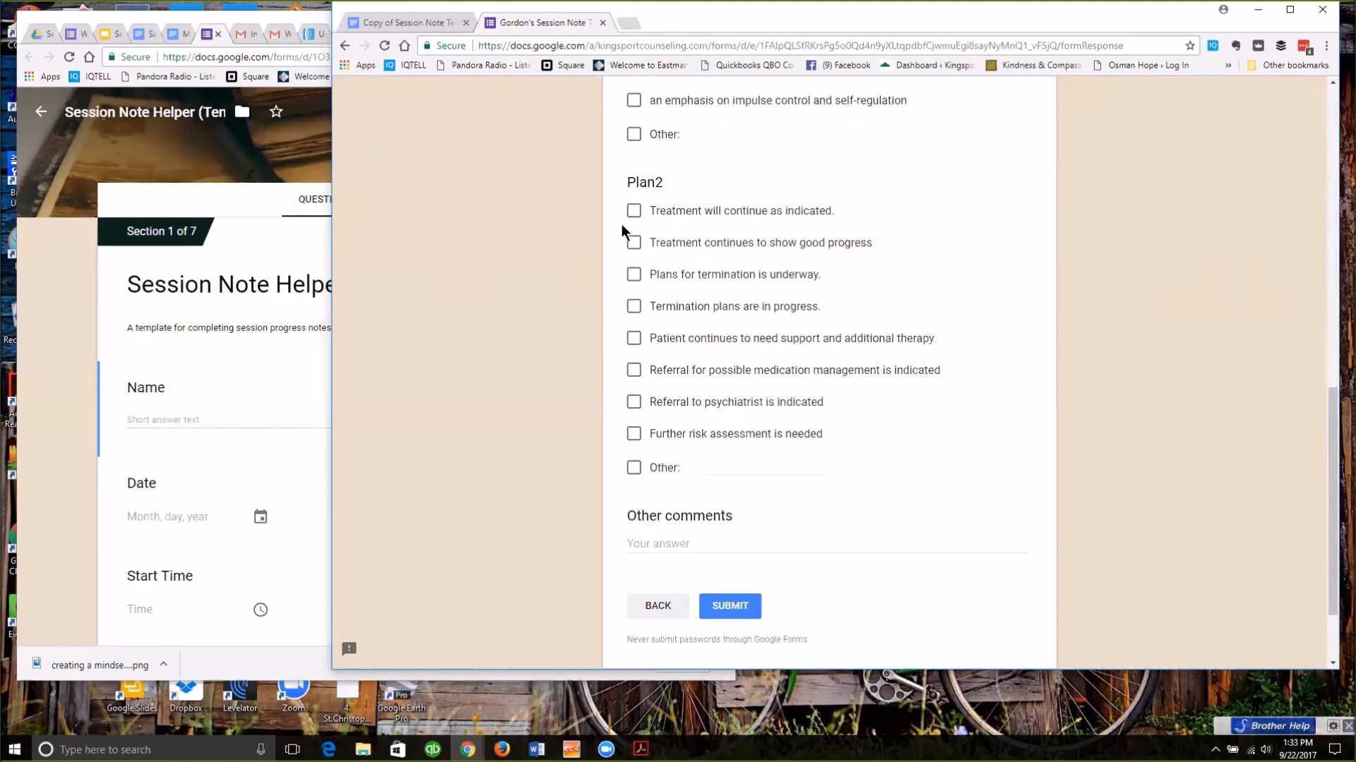
Select "Treatment will continue as indicated." under Plan2 and submit the completed session note form.
click(634, 211)
scroll(784, 315, down, 2)
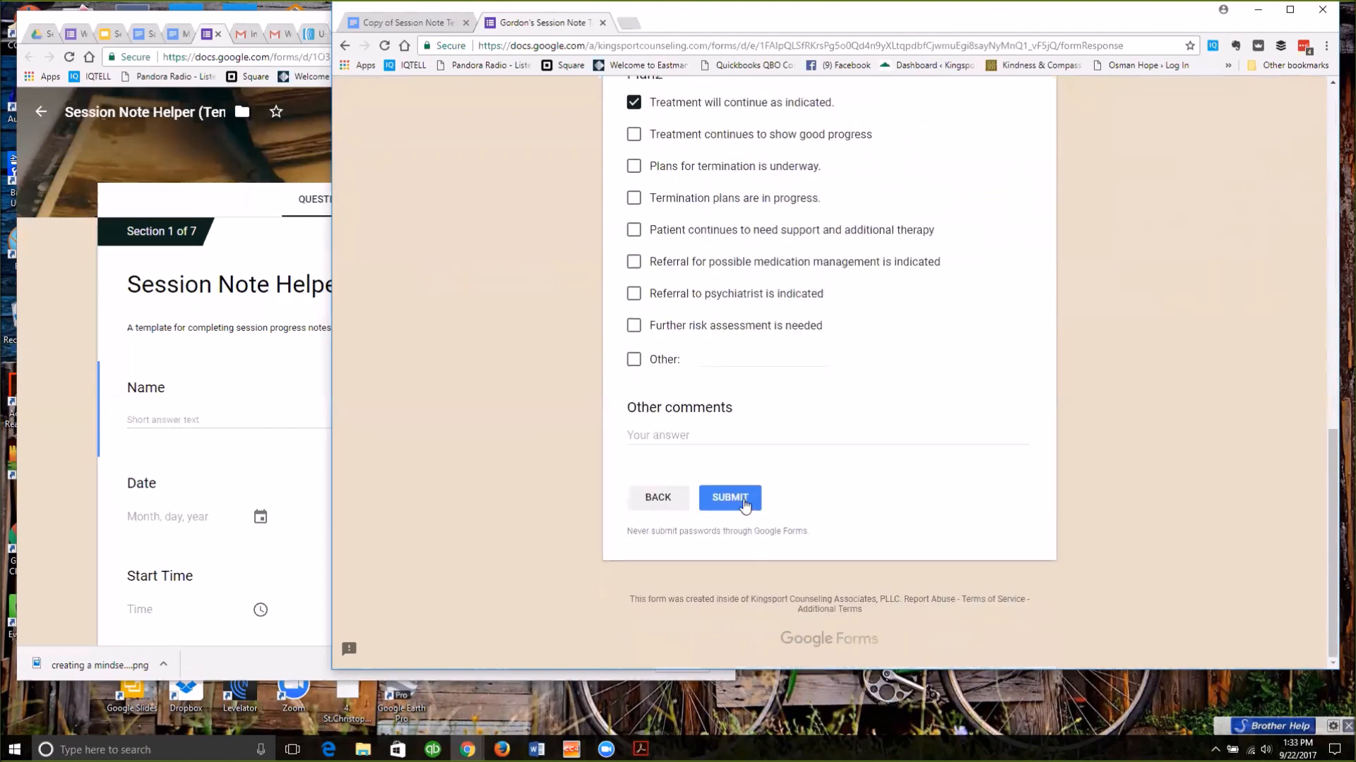
click(741, 498)
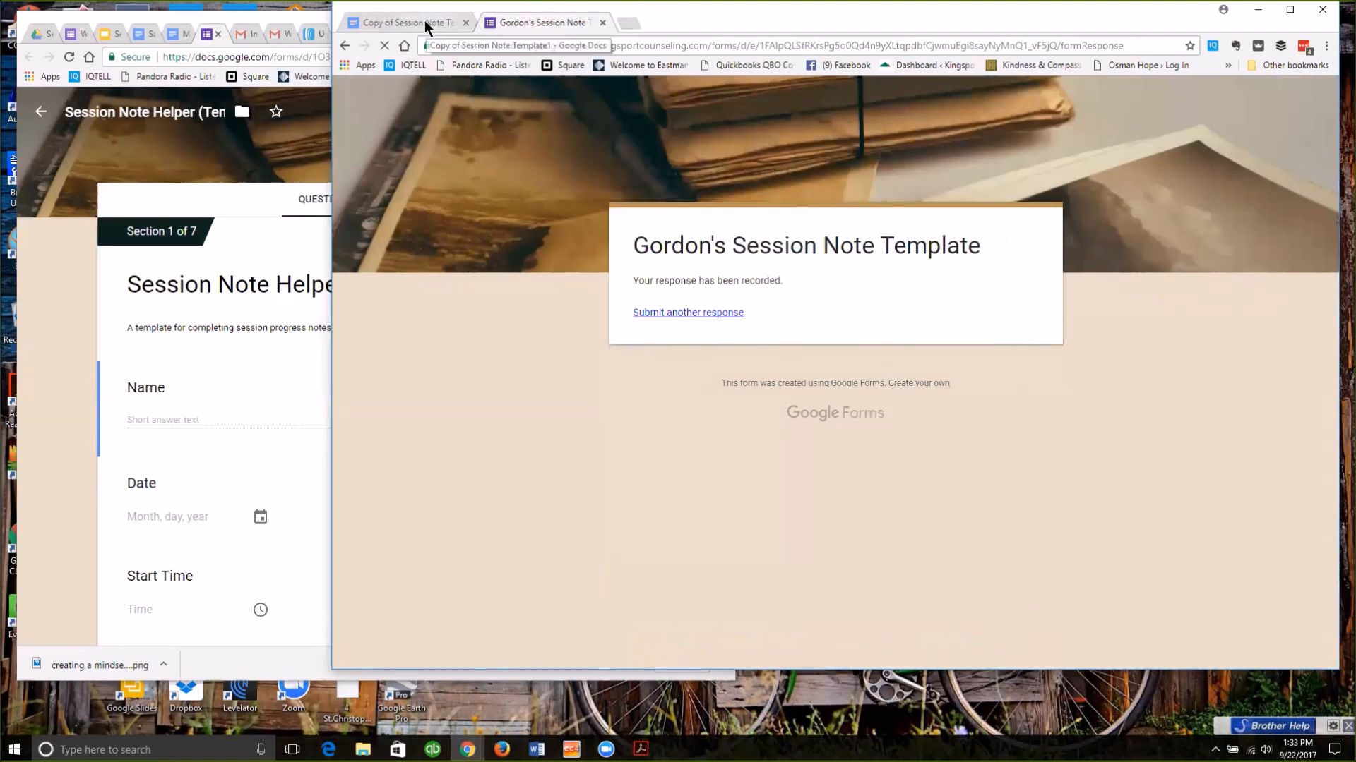
Open Google Drive in a new browser tab and shift the browser window slightly on the desktop.
click(629, 24)
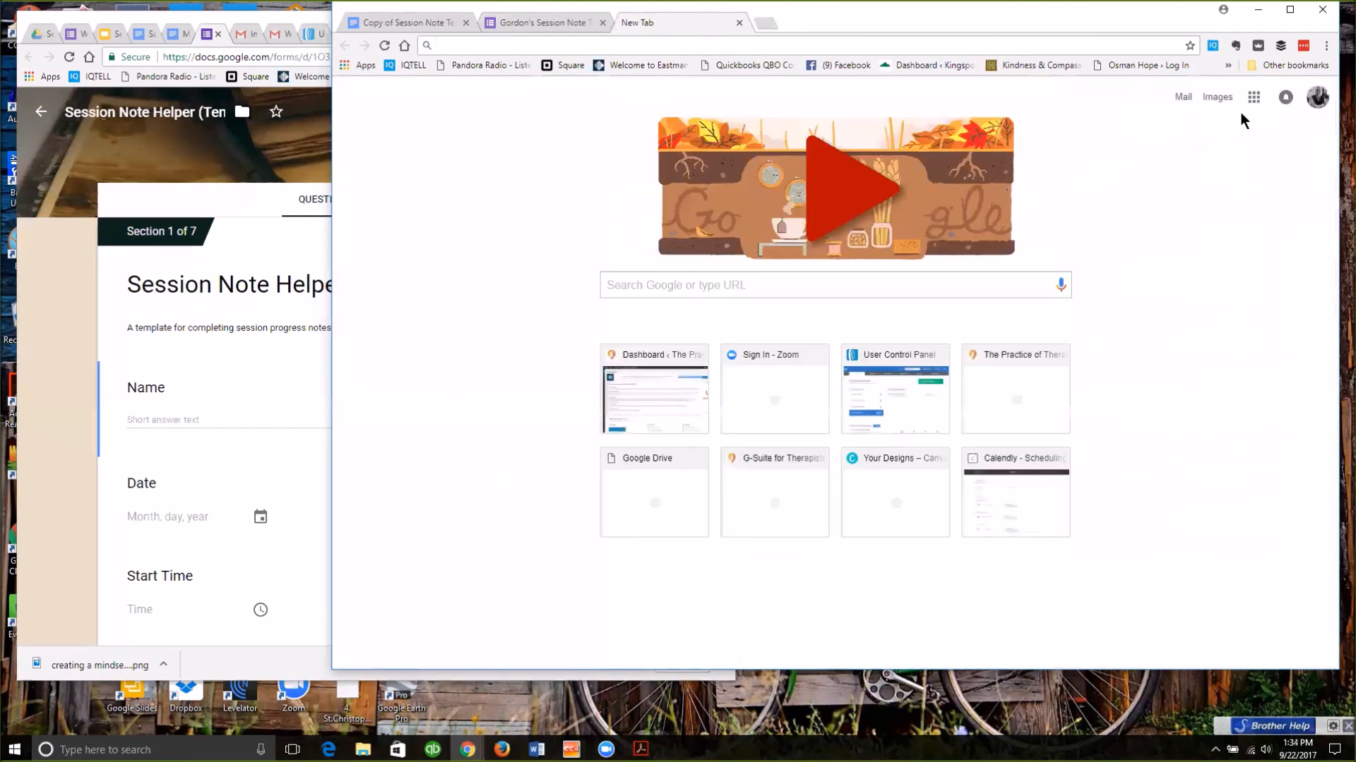
click(1252, 98)
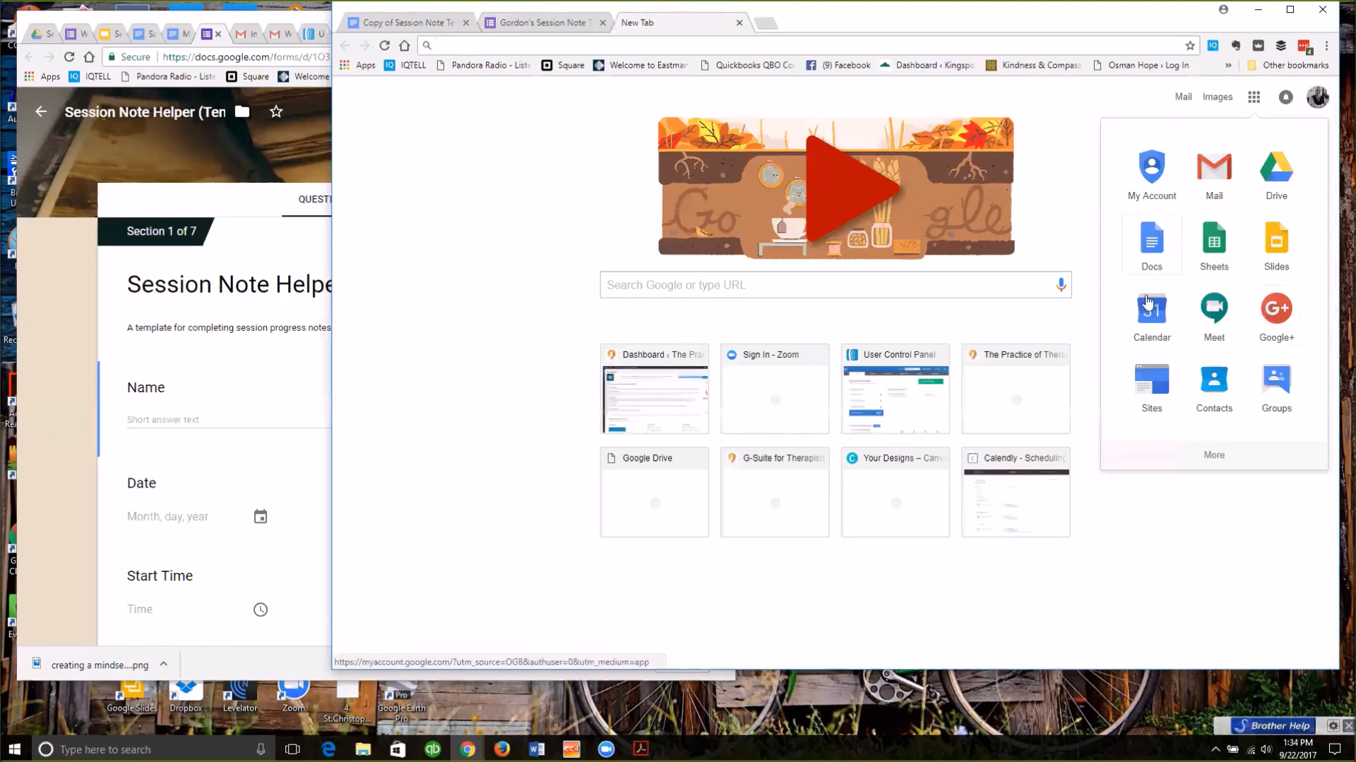
click(1278, 185)
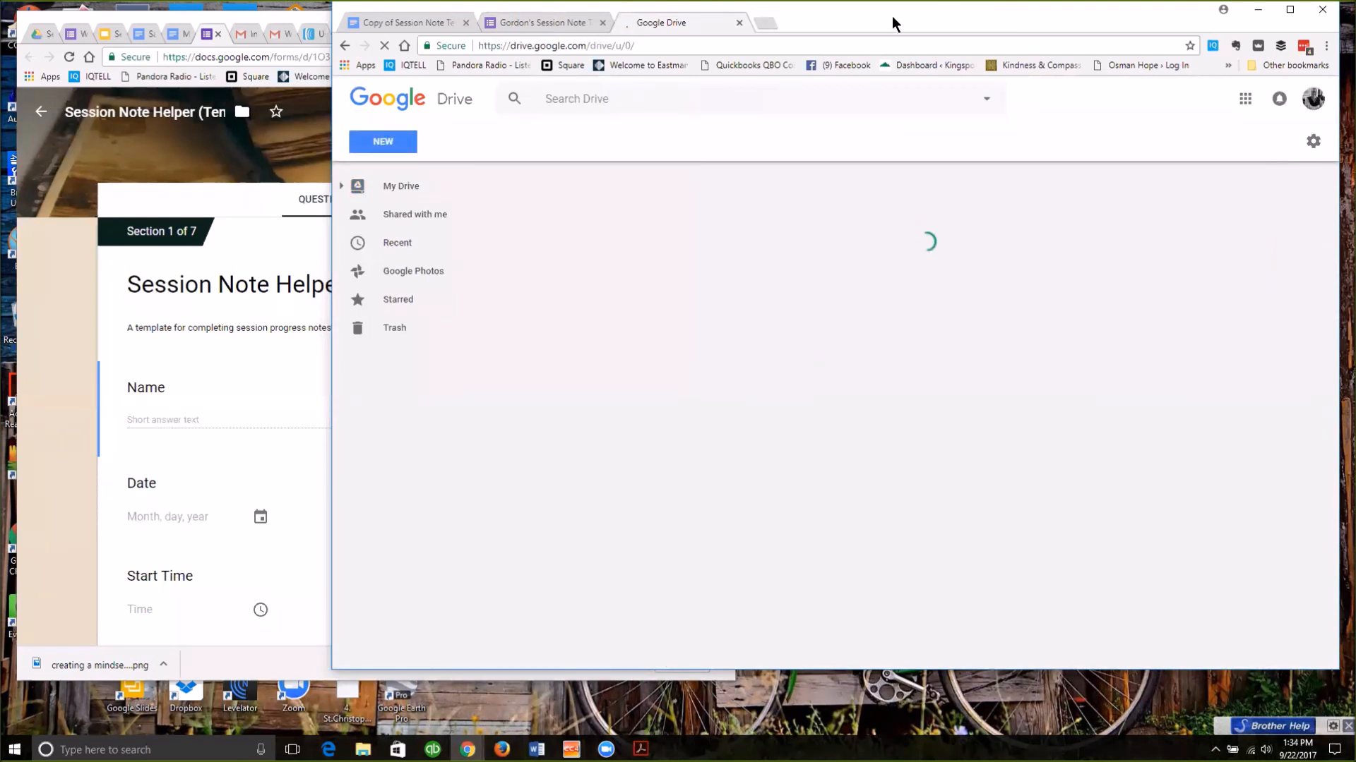
drag(892, 17, 831, 50)
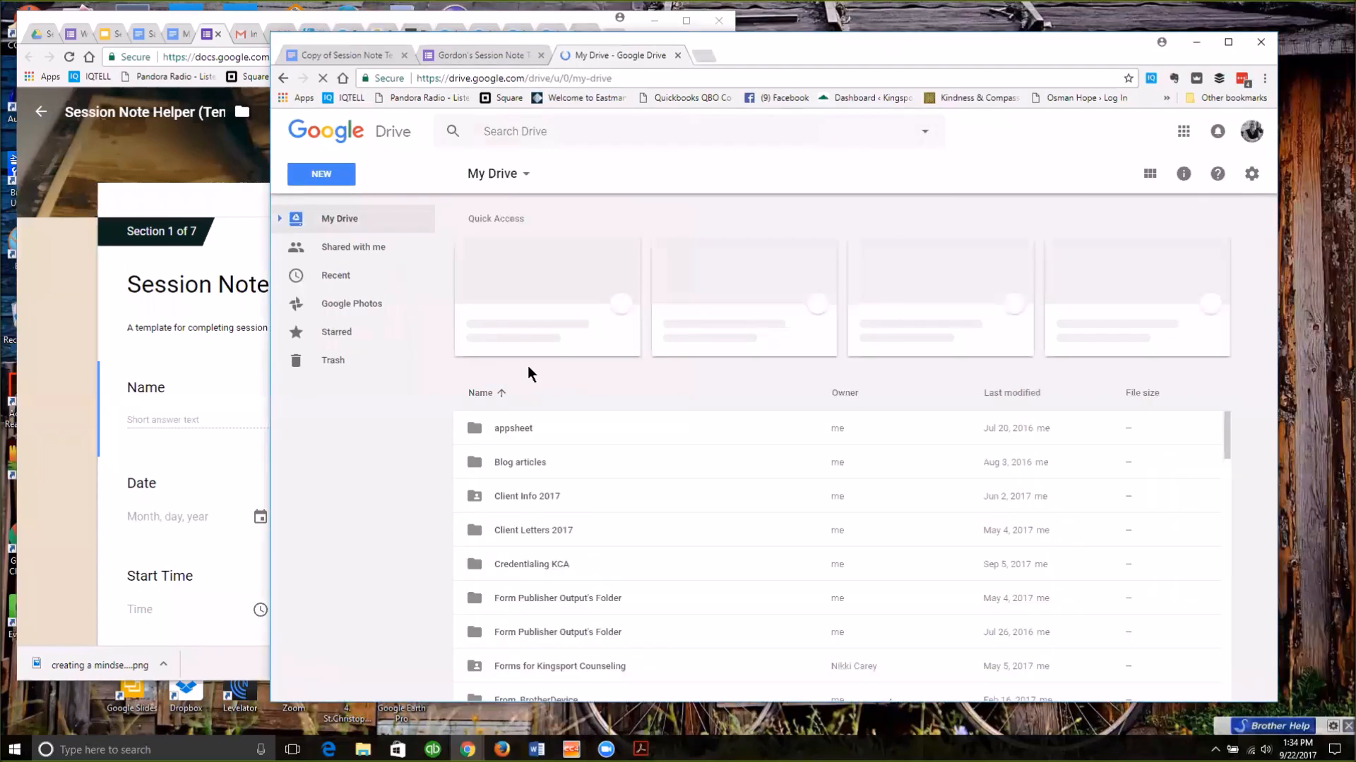
Find the Session Notes folder in My Drive and open it.
scroll(583, 427, down, 6)
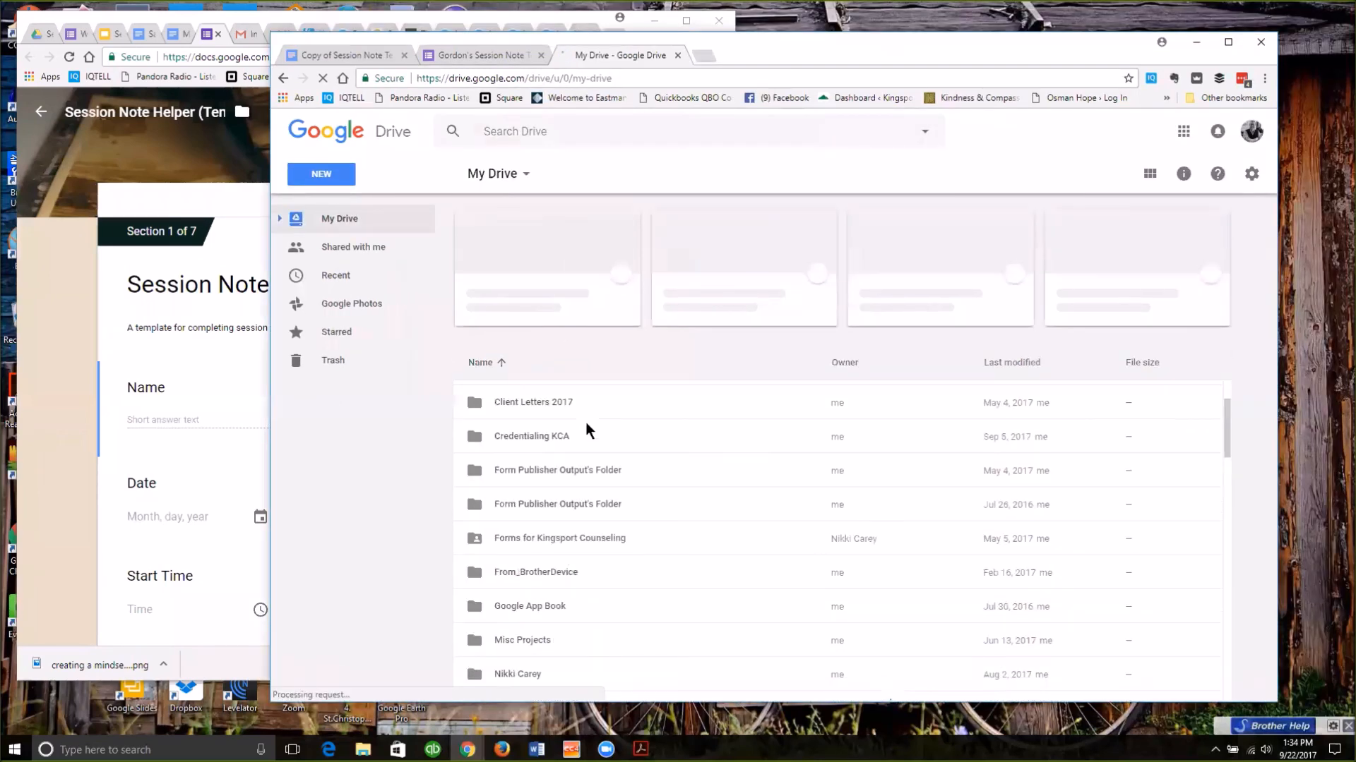
scroll(614, 402, down, 7)
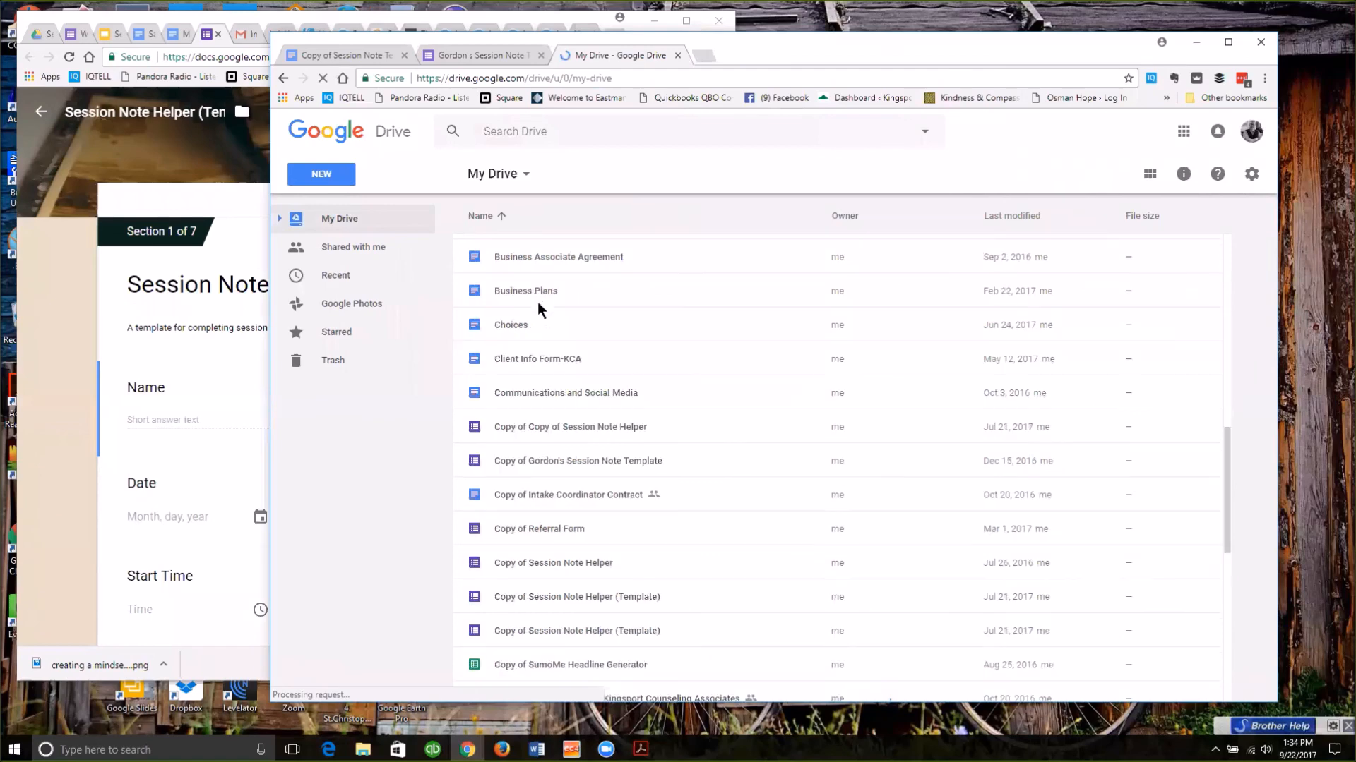
scroll(613, 405, up, 6)
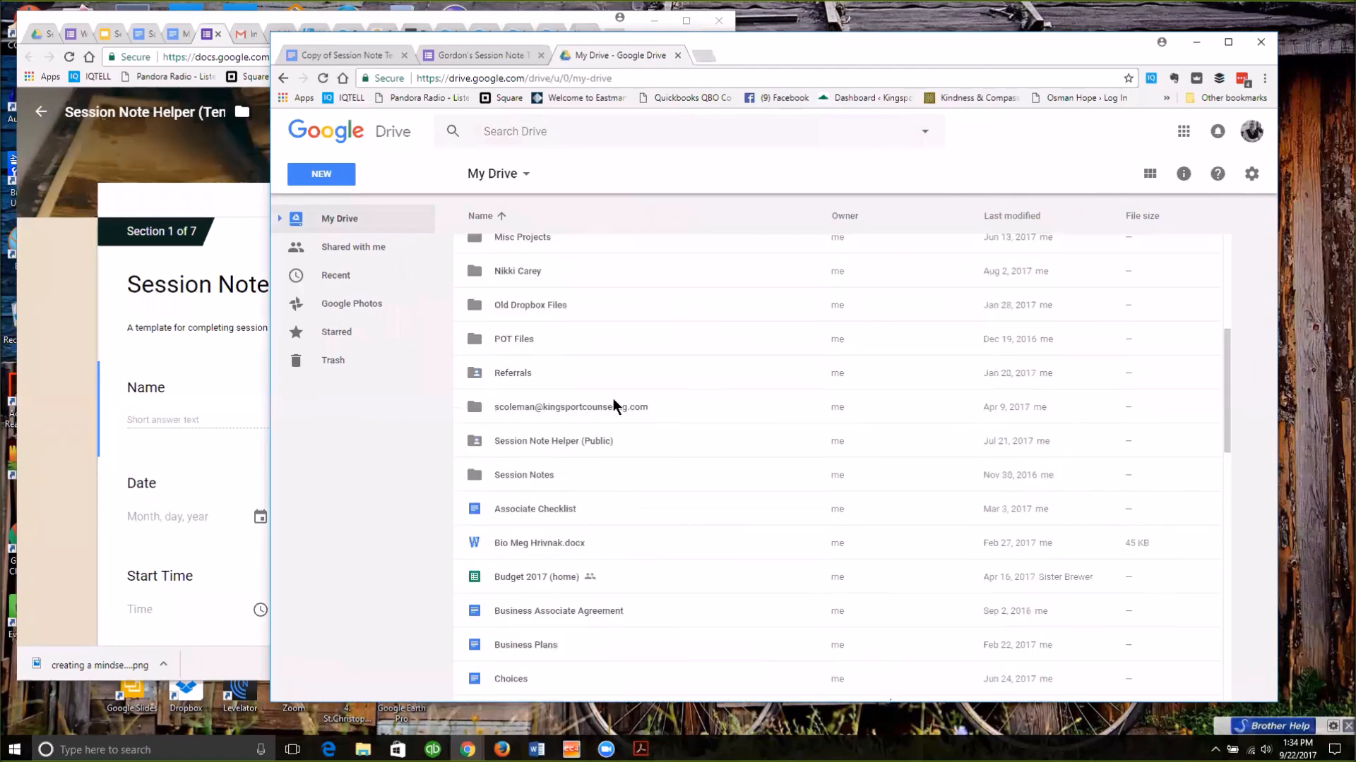
double_click(524, 475)
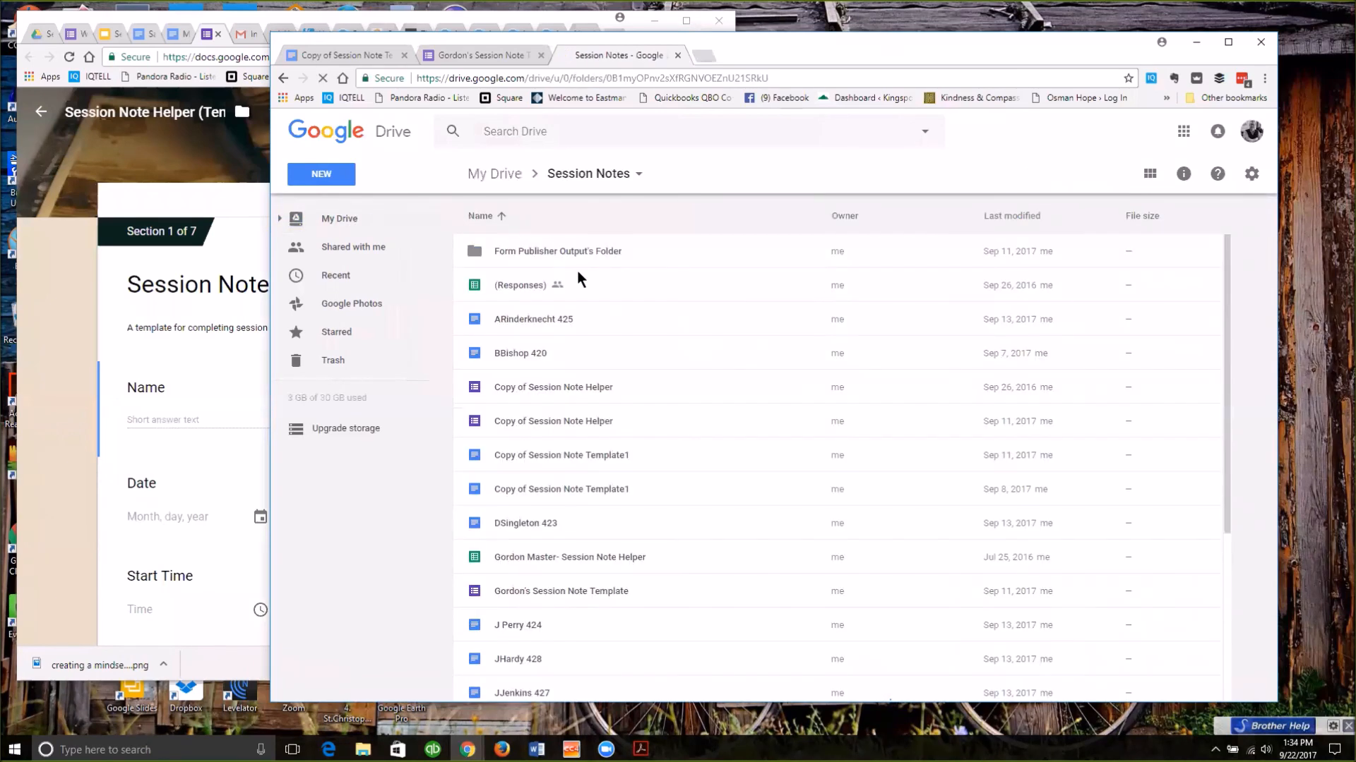
Open the note document generated for the sample patient from the Session Notes folder.
scroll(567, 455, down, 1)
scroll(563, 451, down, 3)
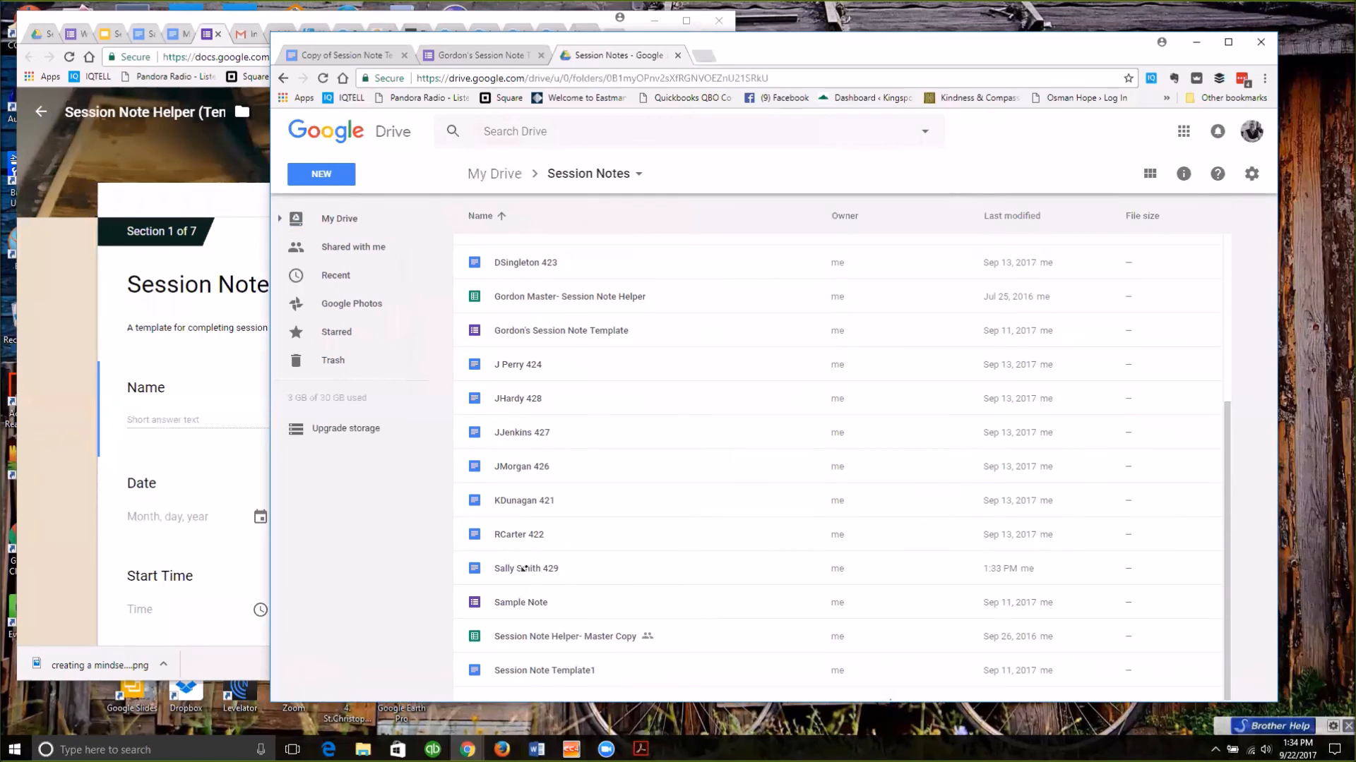
double_click(486, 565)
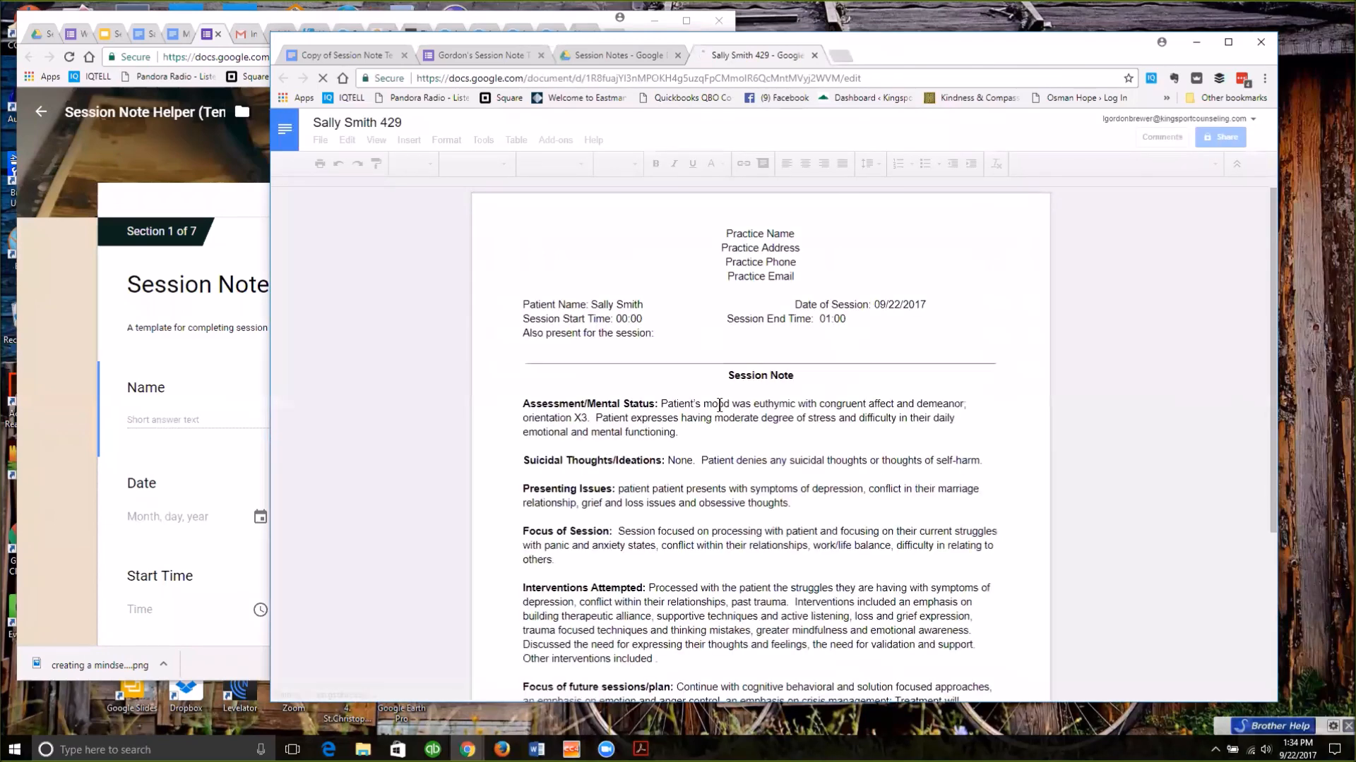
Review the generated session note through to Other Comments, and return to the window with the Session Note Helper (Template) form.
scroll(786, 397, down, 3)
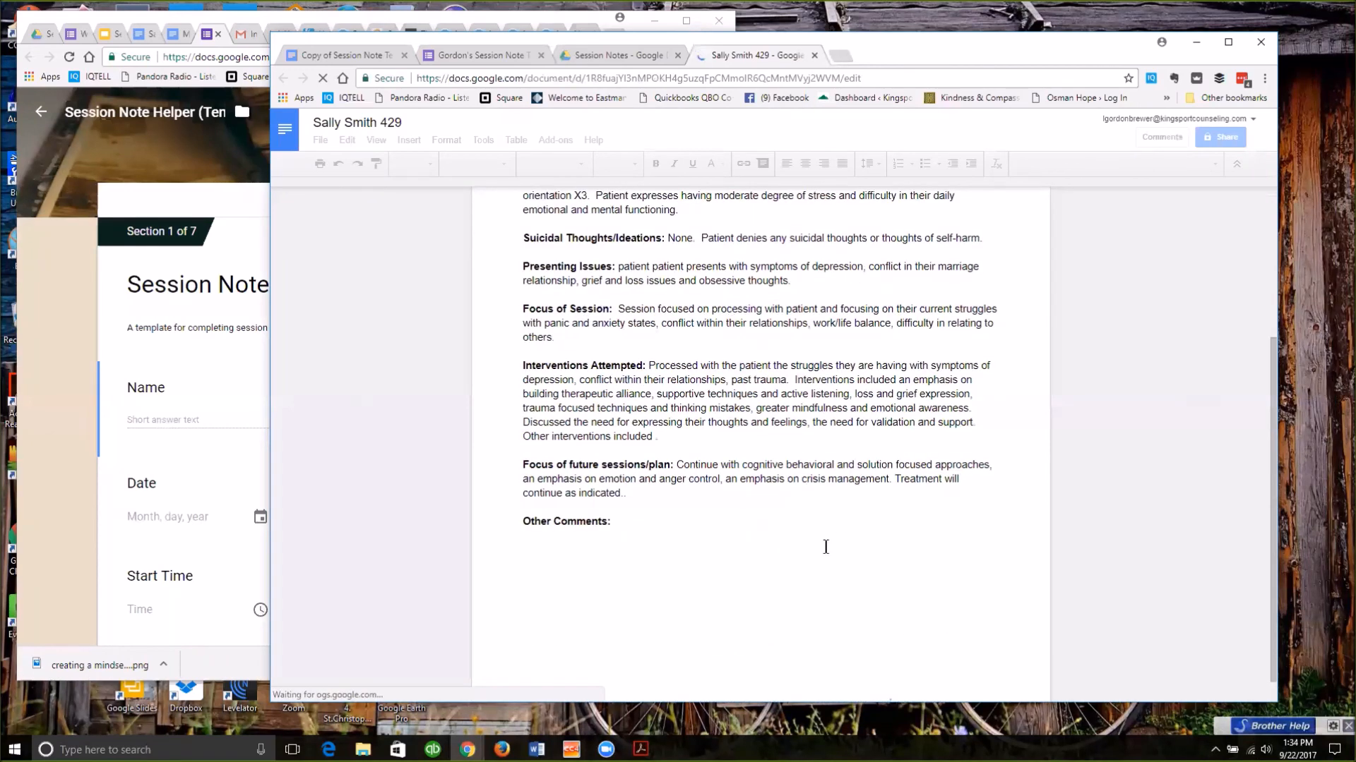
scroll(823, 548, up, 2)
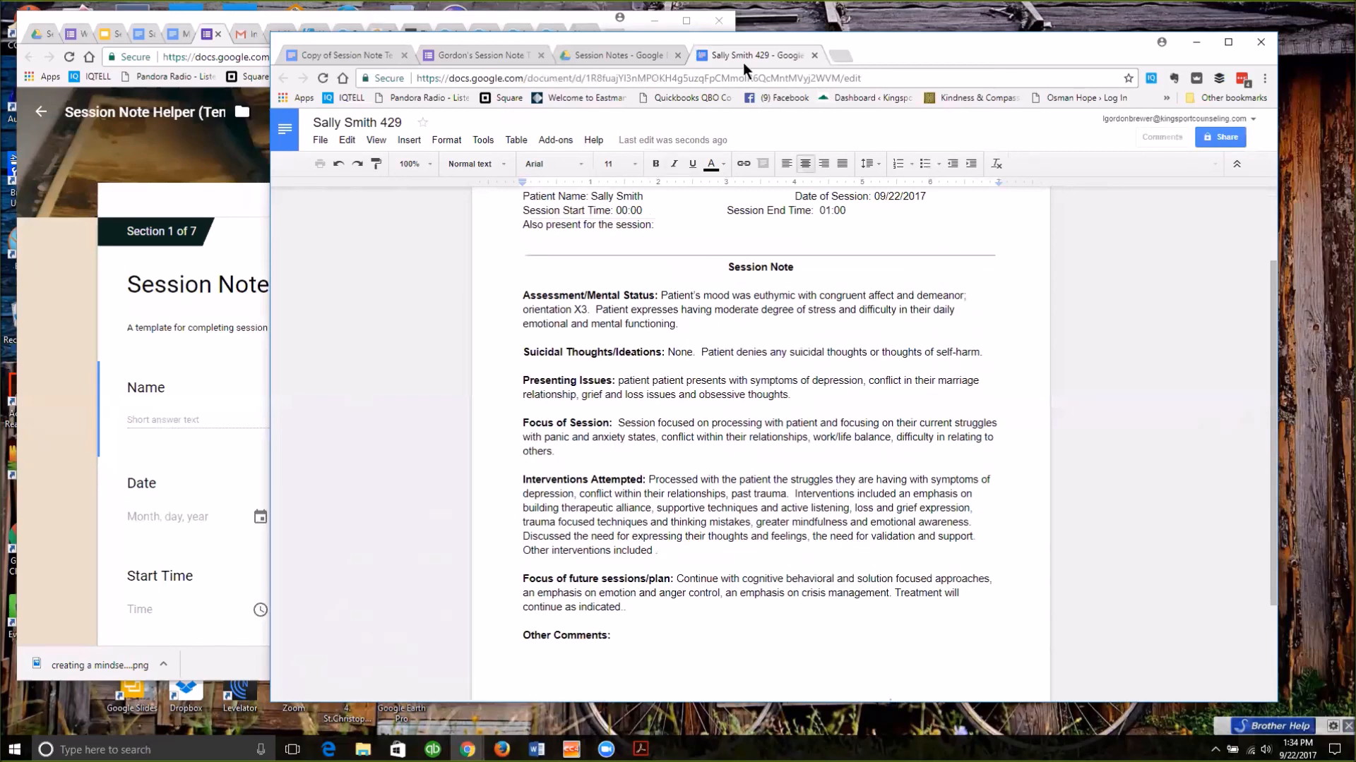
click(189, 150)
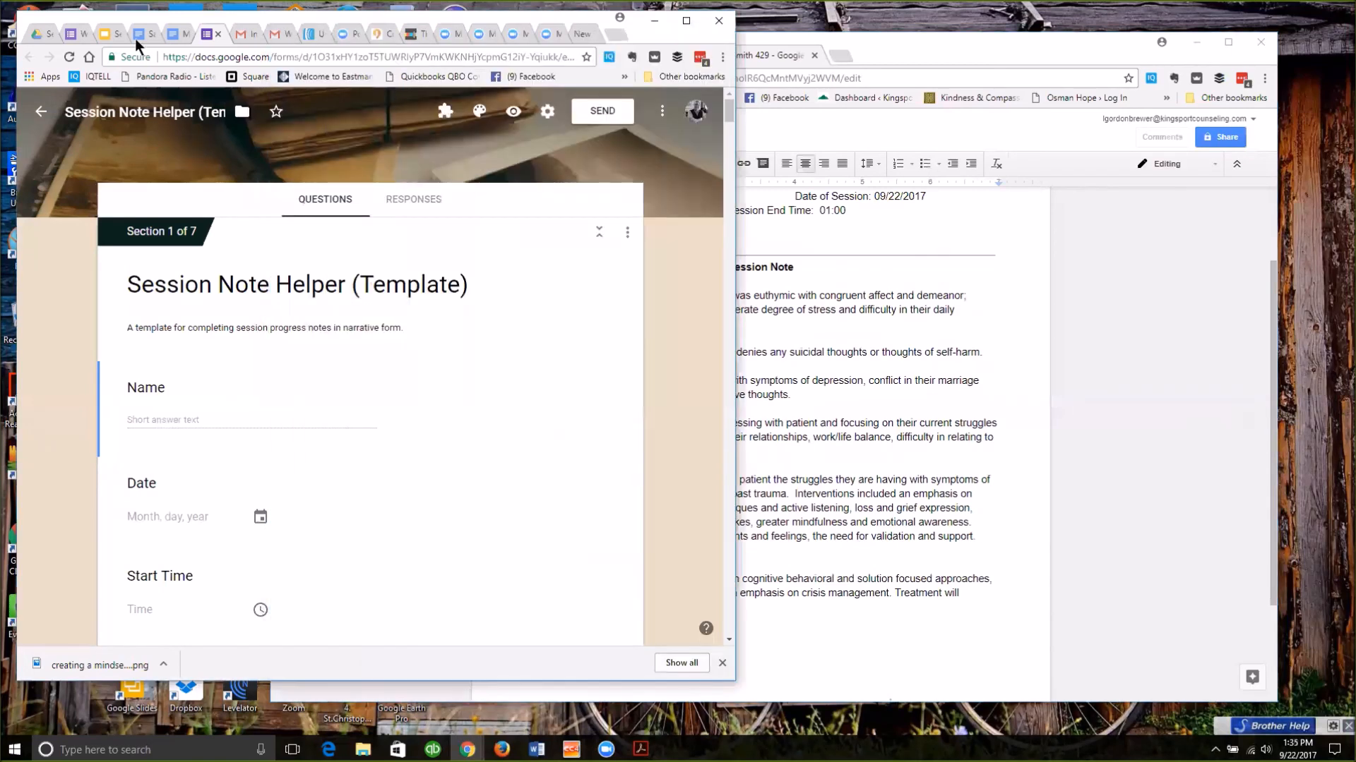